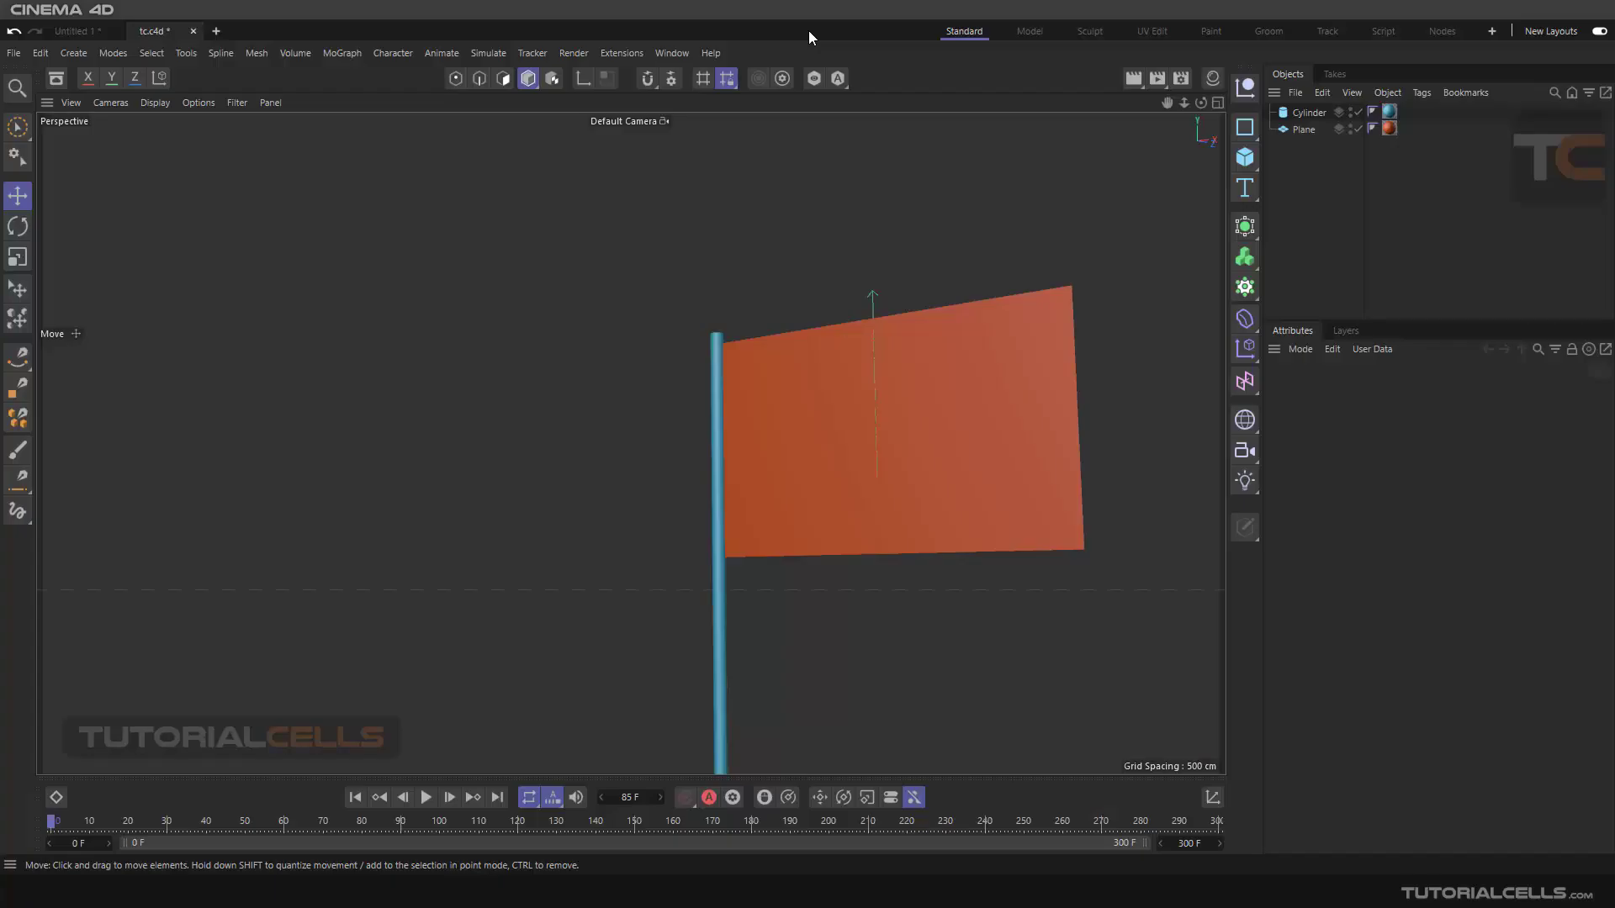
Step: Add a Wind deformer and make it a child of the flag's Plane object
left_click(1258, 325)
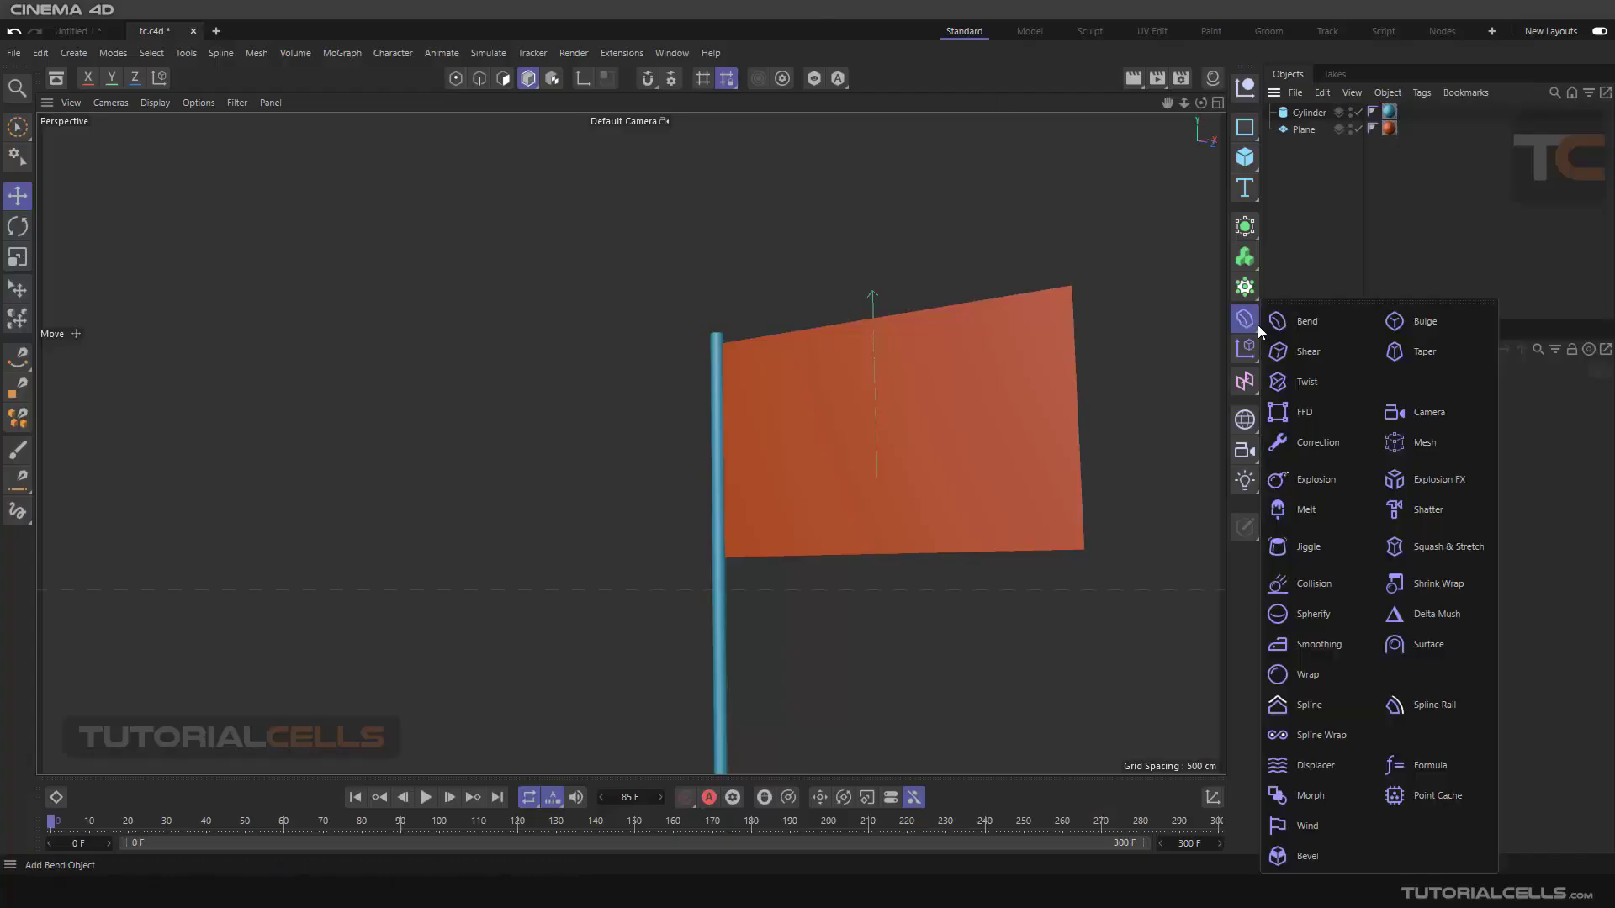
left_click(1292, 828)
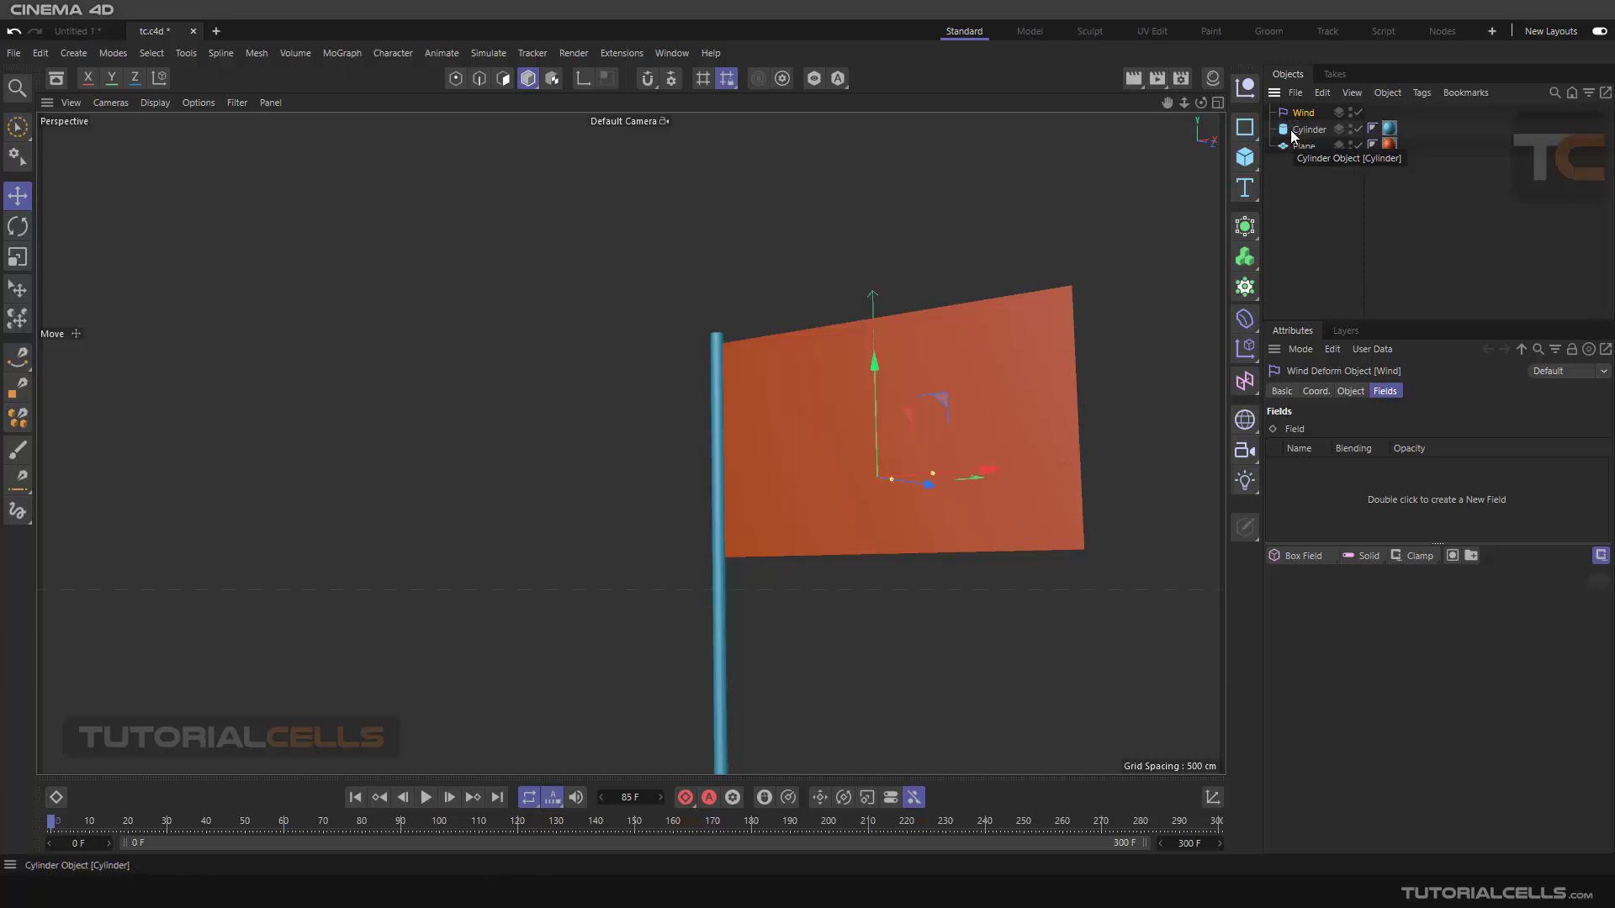
left_click_drag(927, 338, 861, 448, "alt")
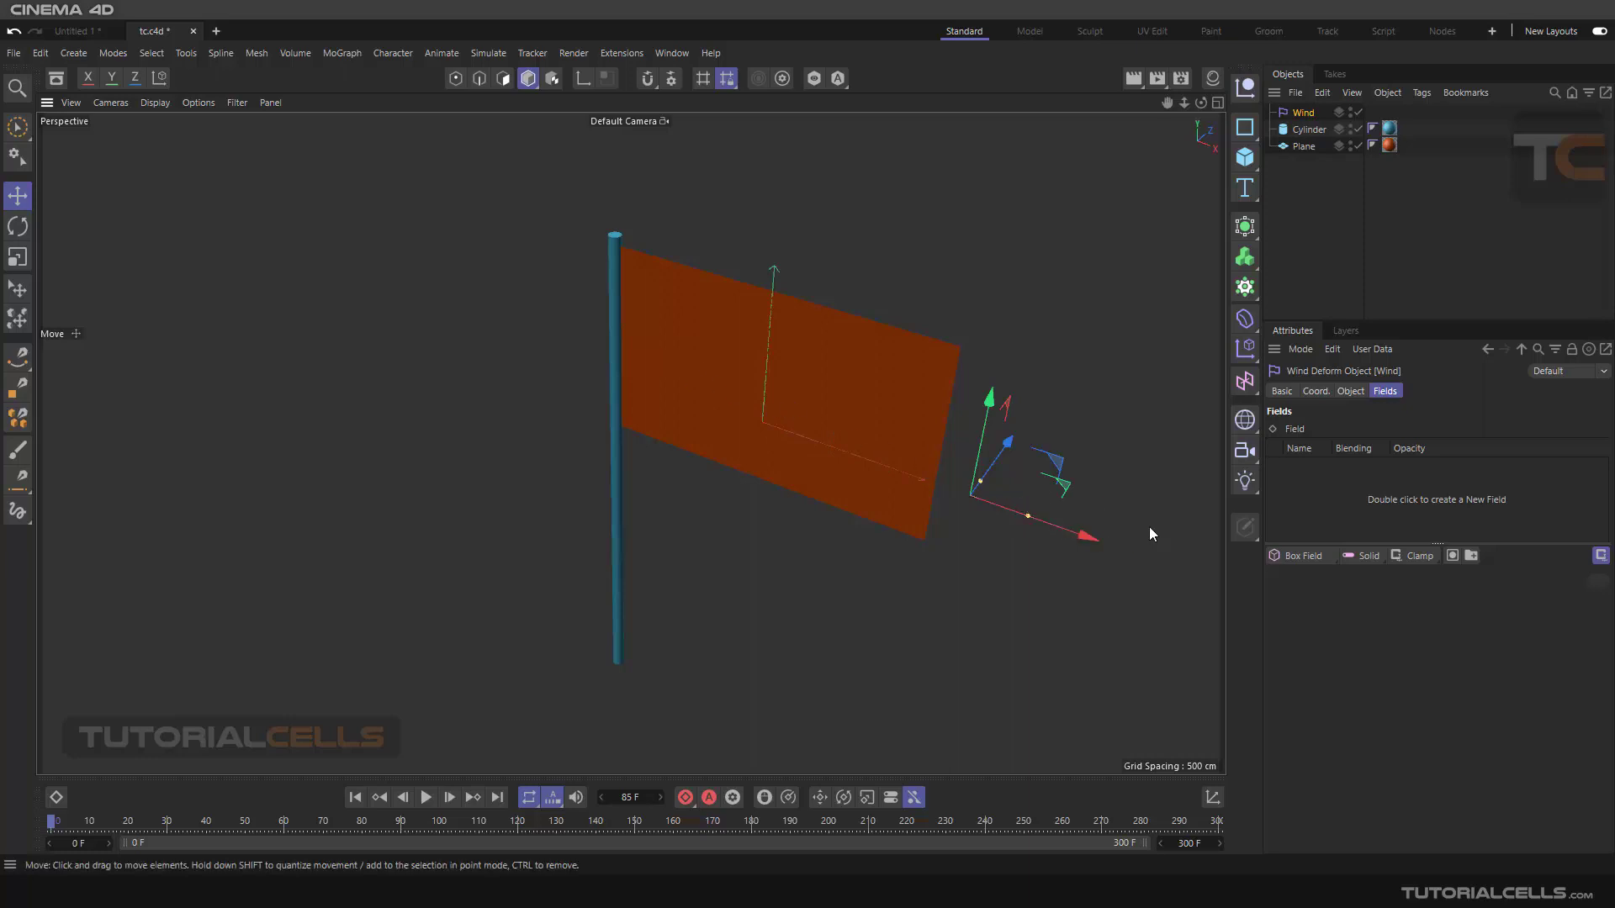
left_click_drag(1134, 478, 1155, 411, "alt")
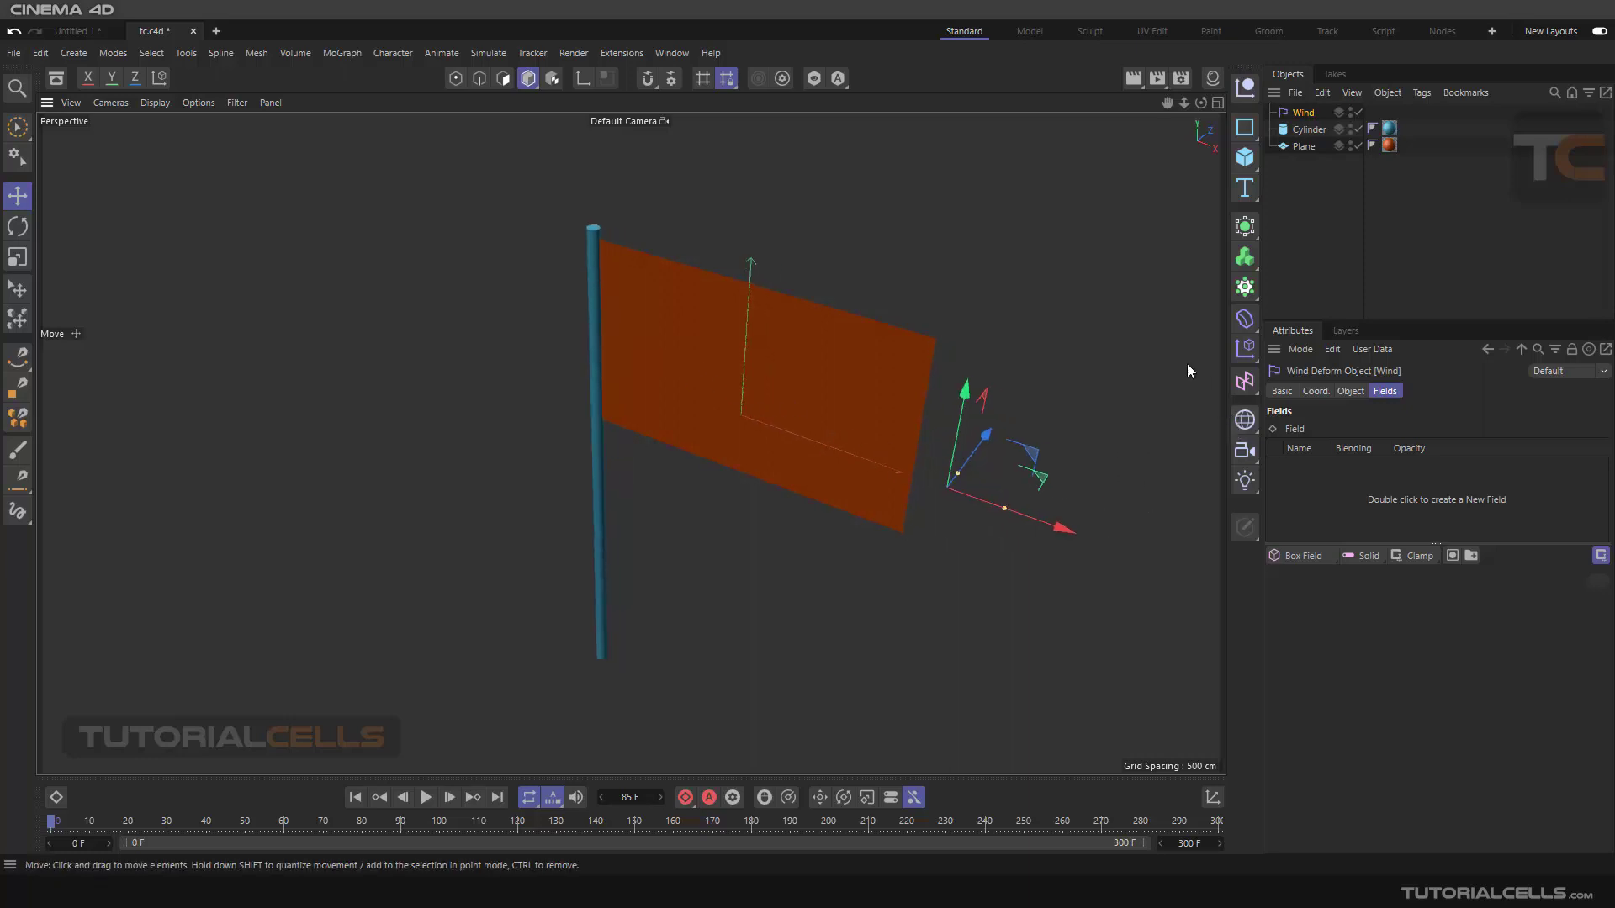
left_click(1300, 146)
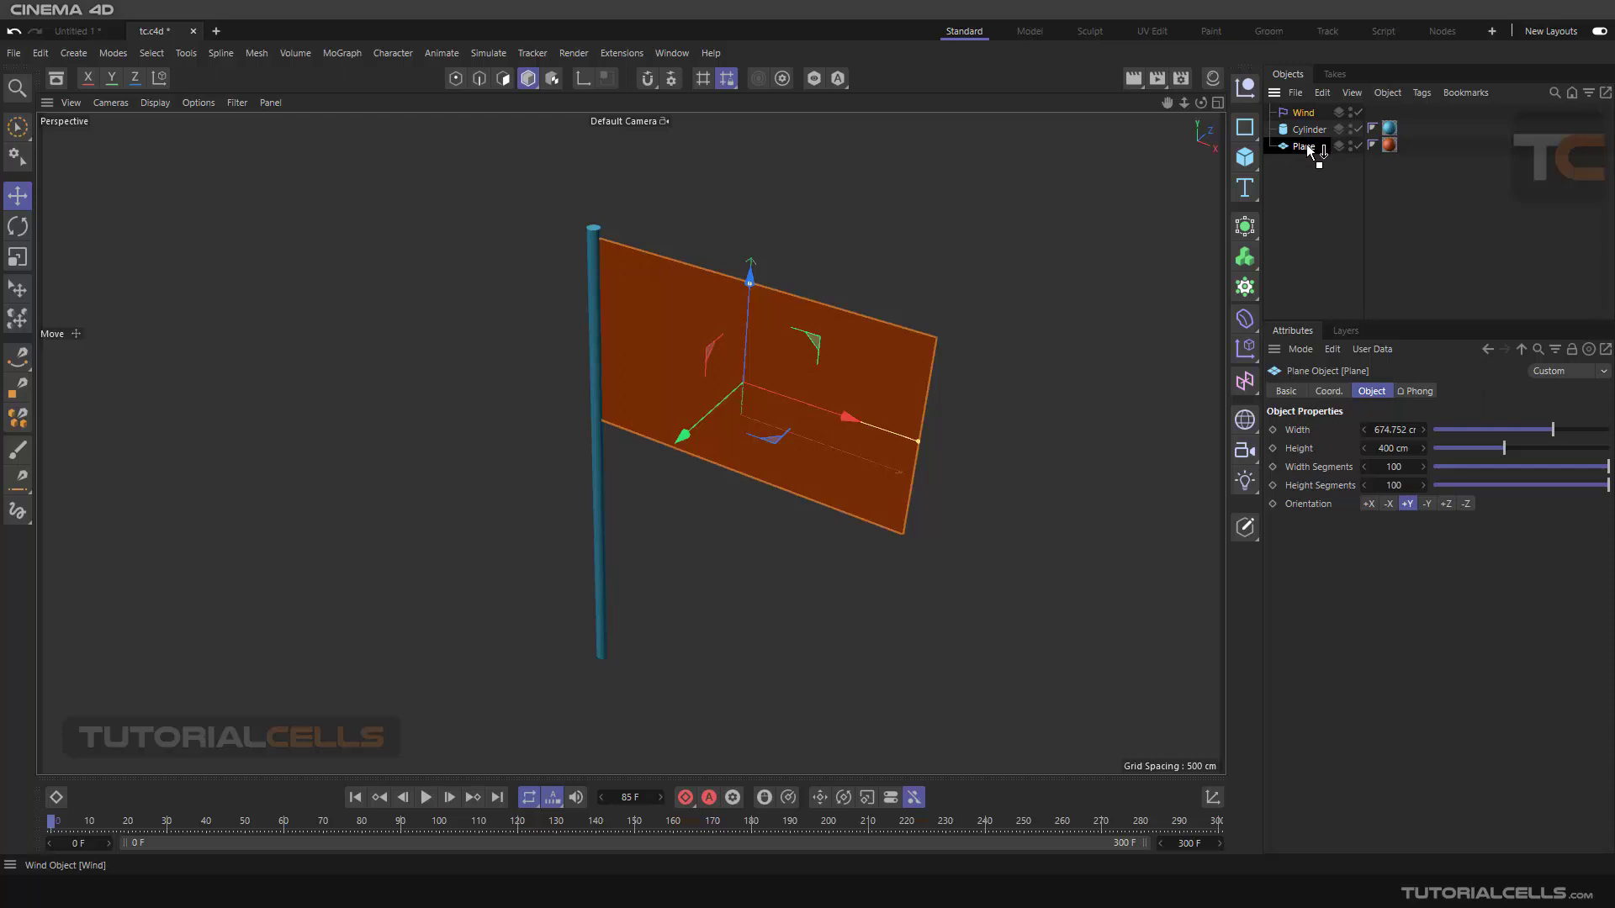
left_click_drag(1308, 151, 1305, 146)
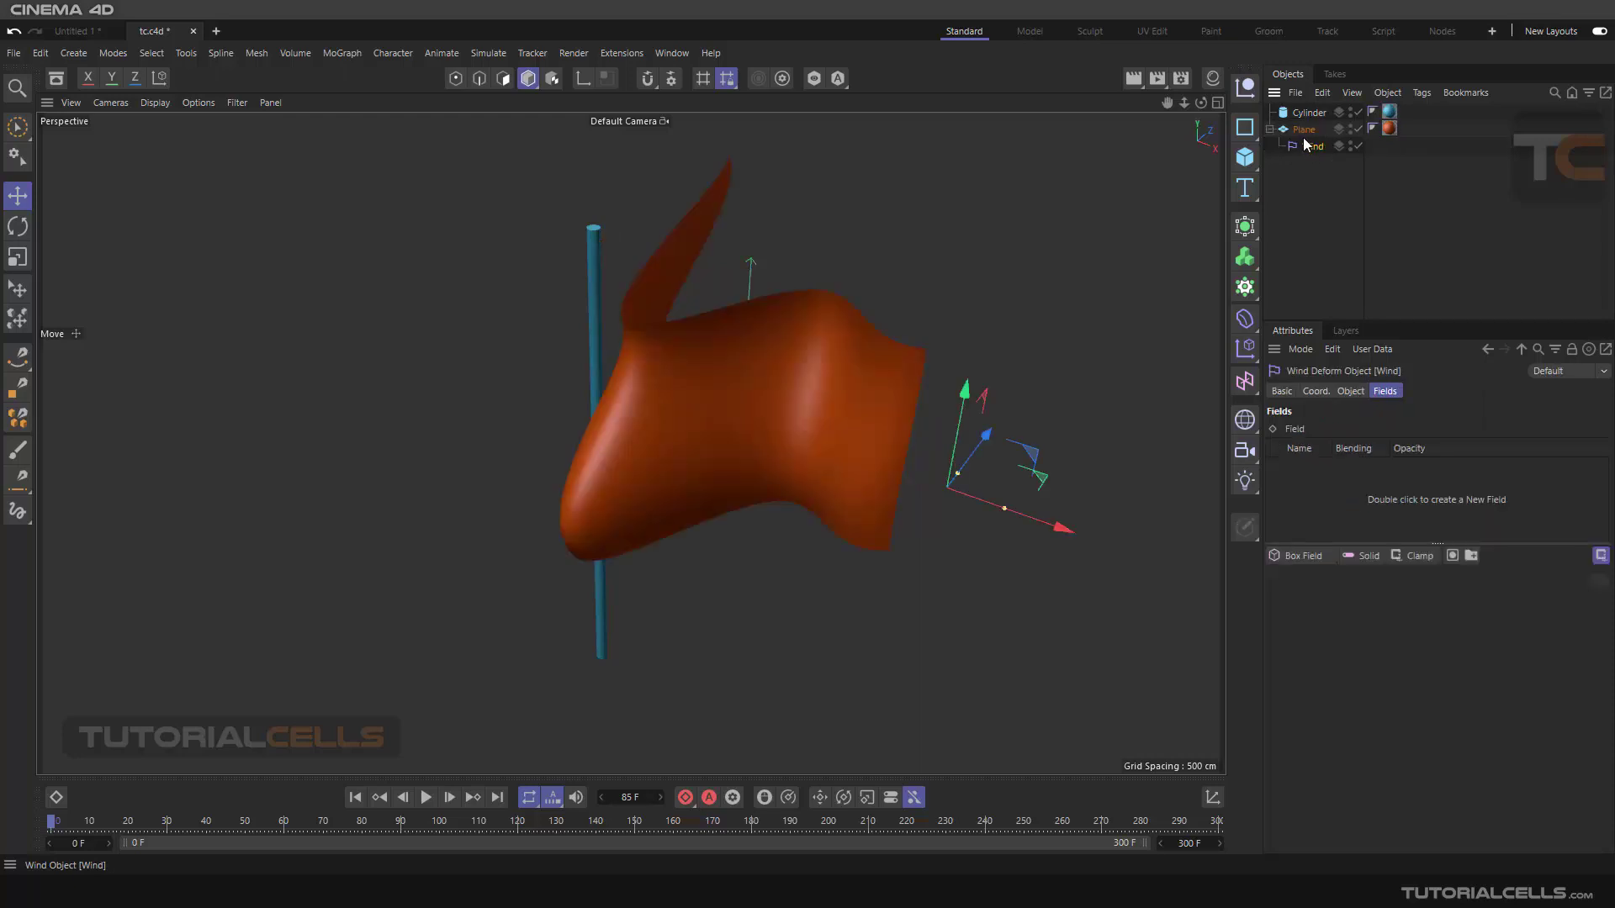
left_click_drag(888, 287, 898, 274, "alt")
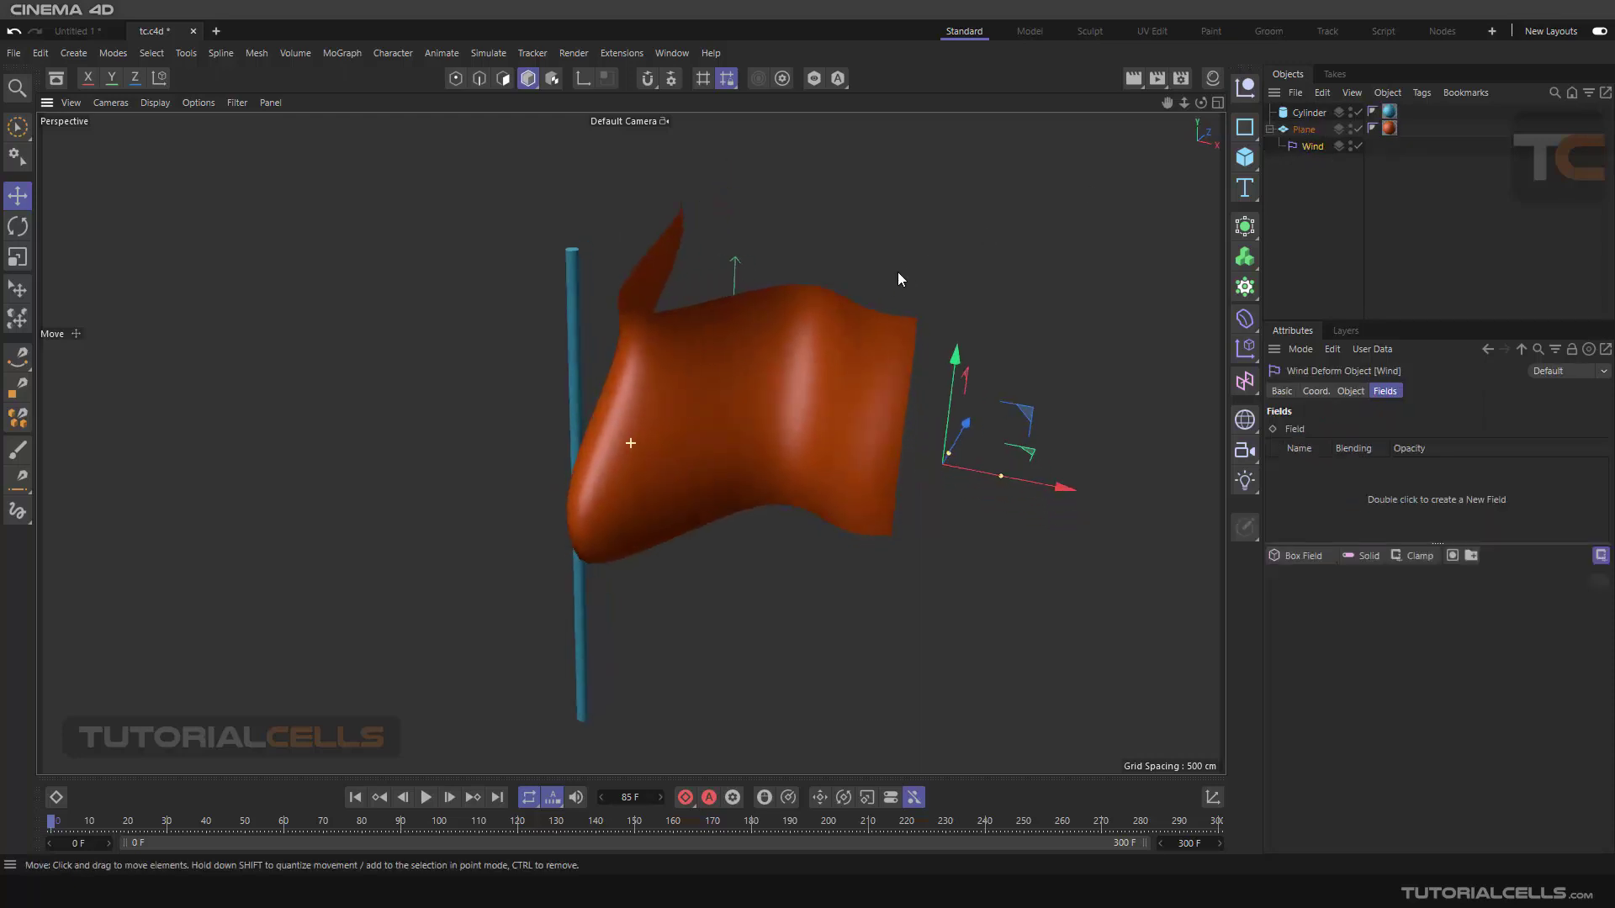
Step: Play the animation and move the Wind deformer along its X axis to the flagpole
left_click(427, 797)
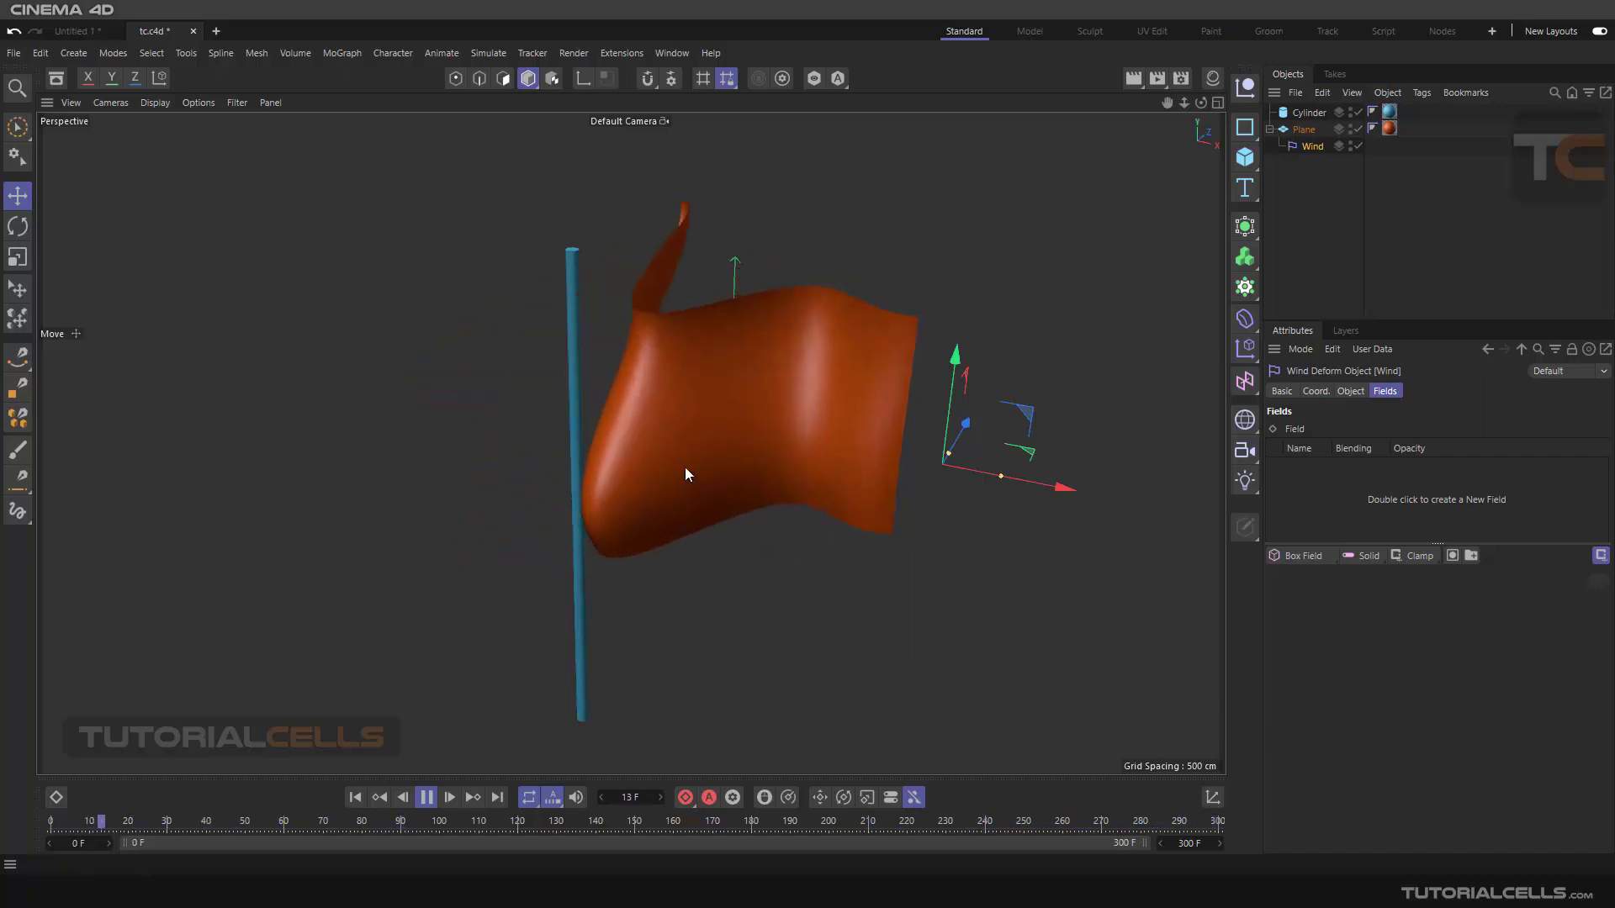
mouse_move(674, 454)
left_mouse_down("alt")
mouse_move(797, 425)
mouse_move(709, 451)
left_mouse_up("alt")
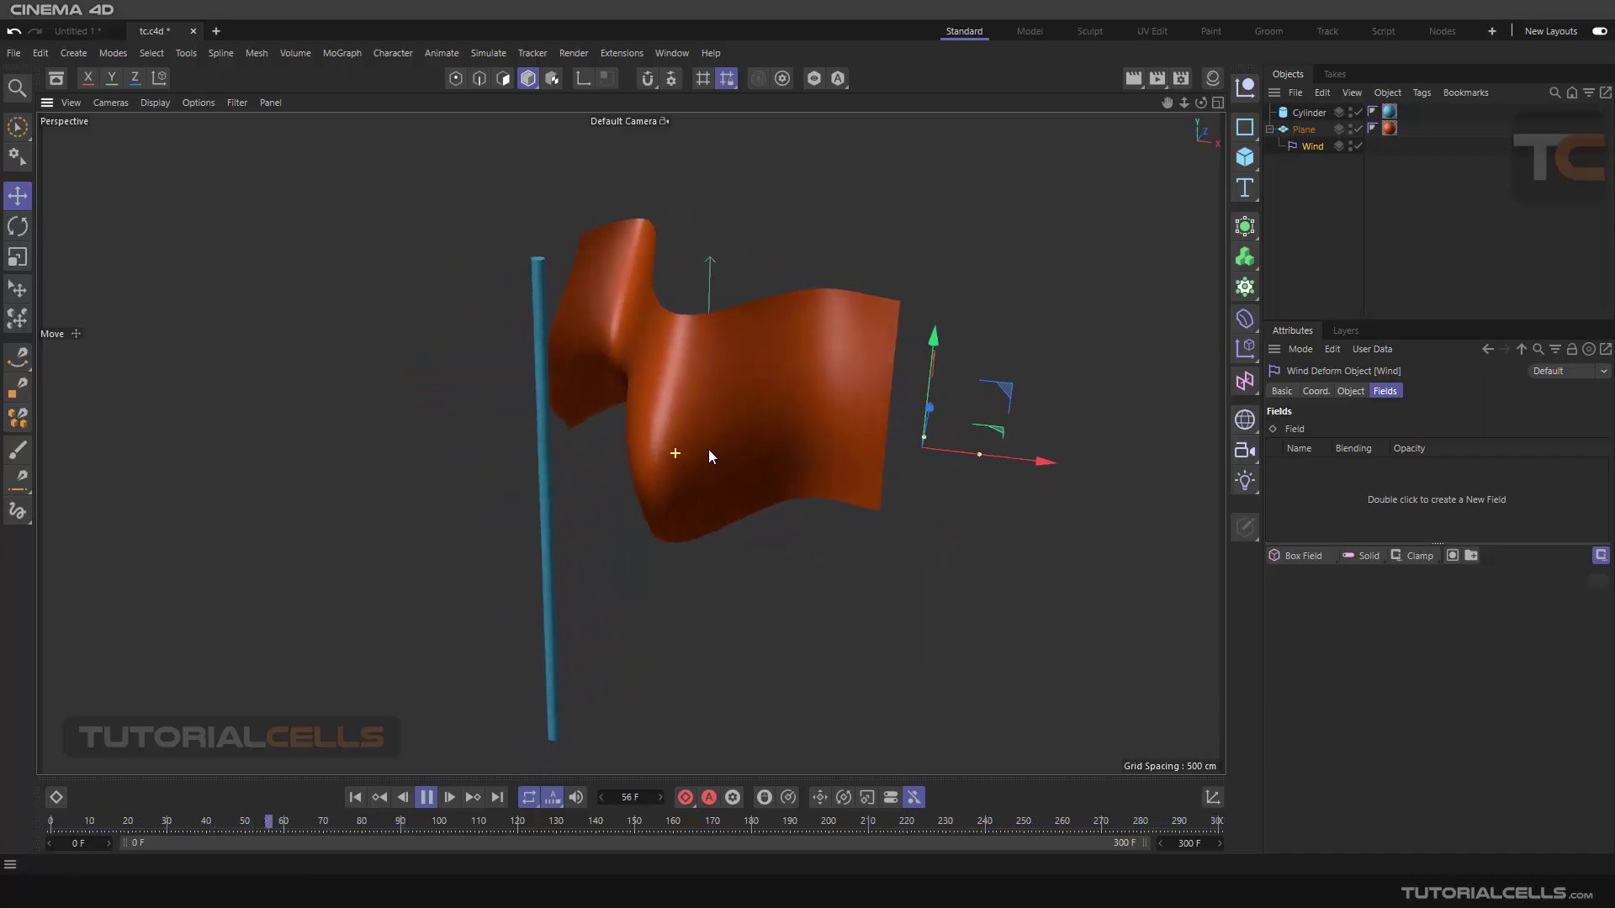
left_click(1350, 391)
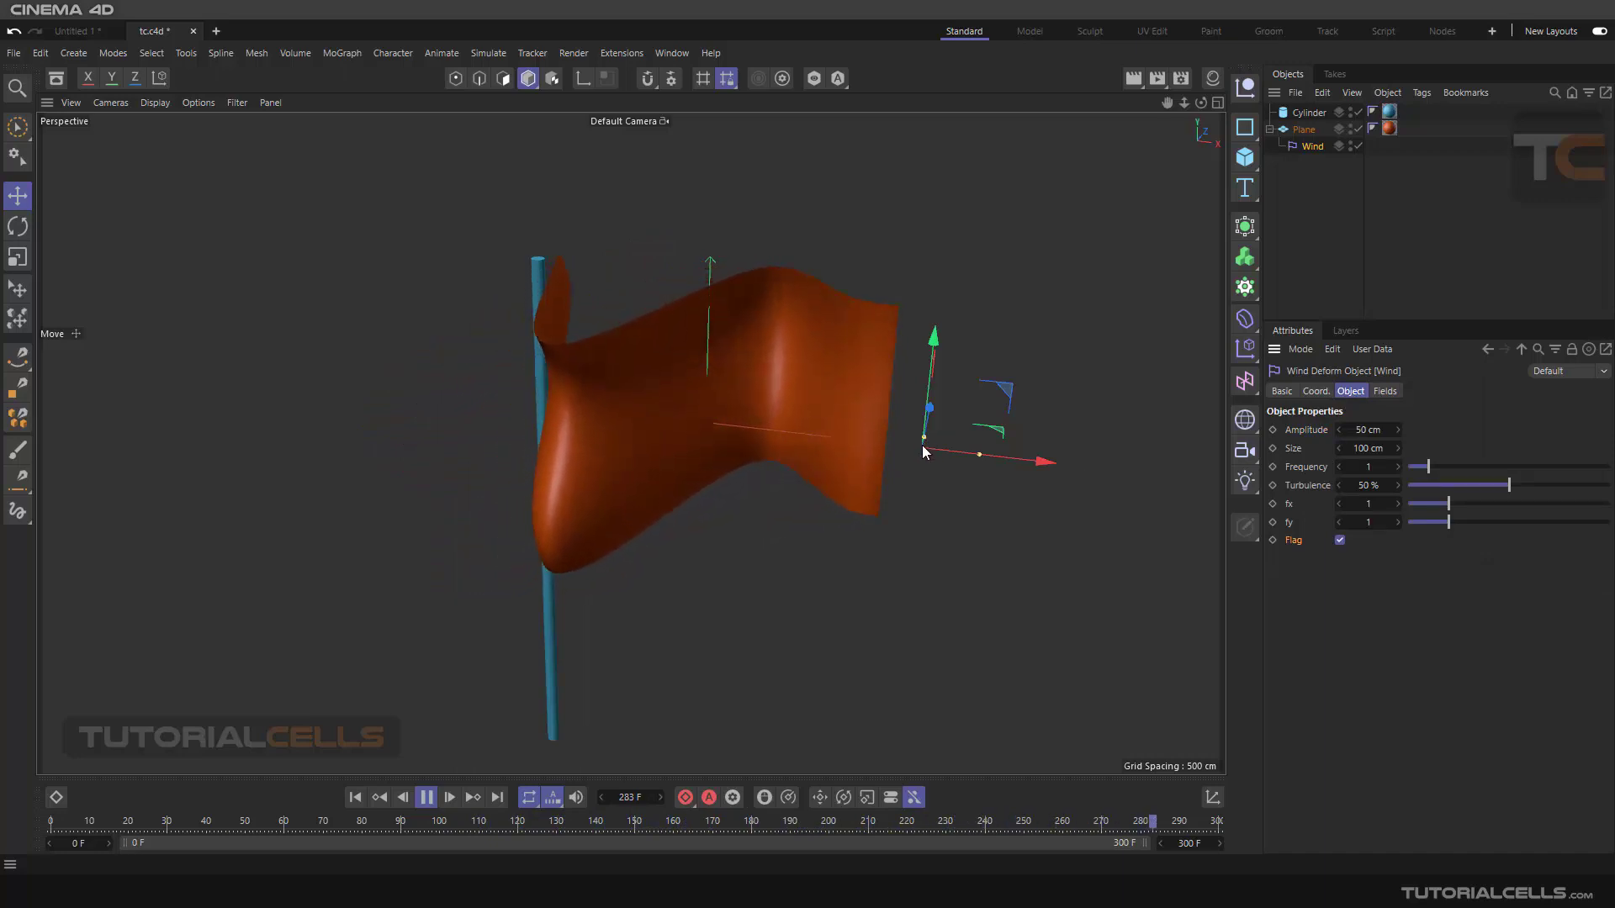
left_click_drag(1044, 471, 655, 375)
scroll(545, 337, "up", 2)
left_click_drag(549, 339, 675, 385, "alt")
scroll(613, 350, "down", 3)
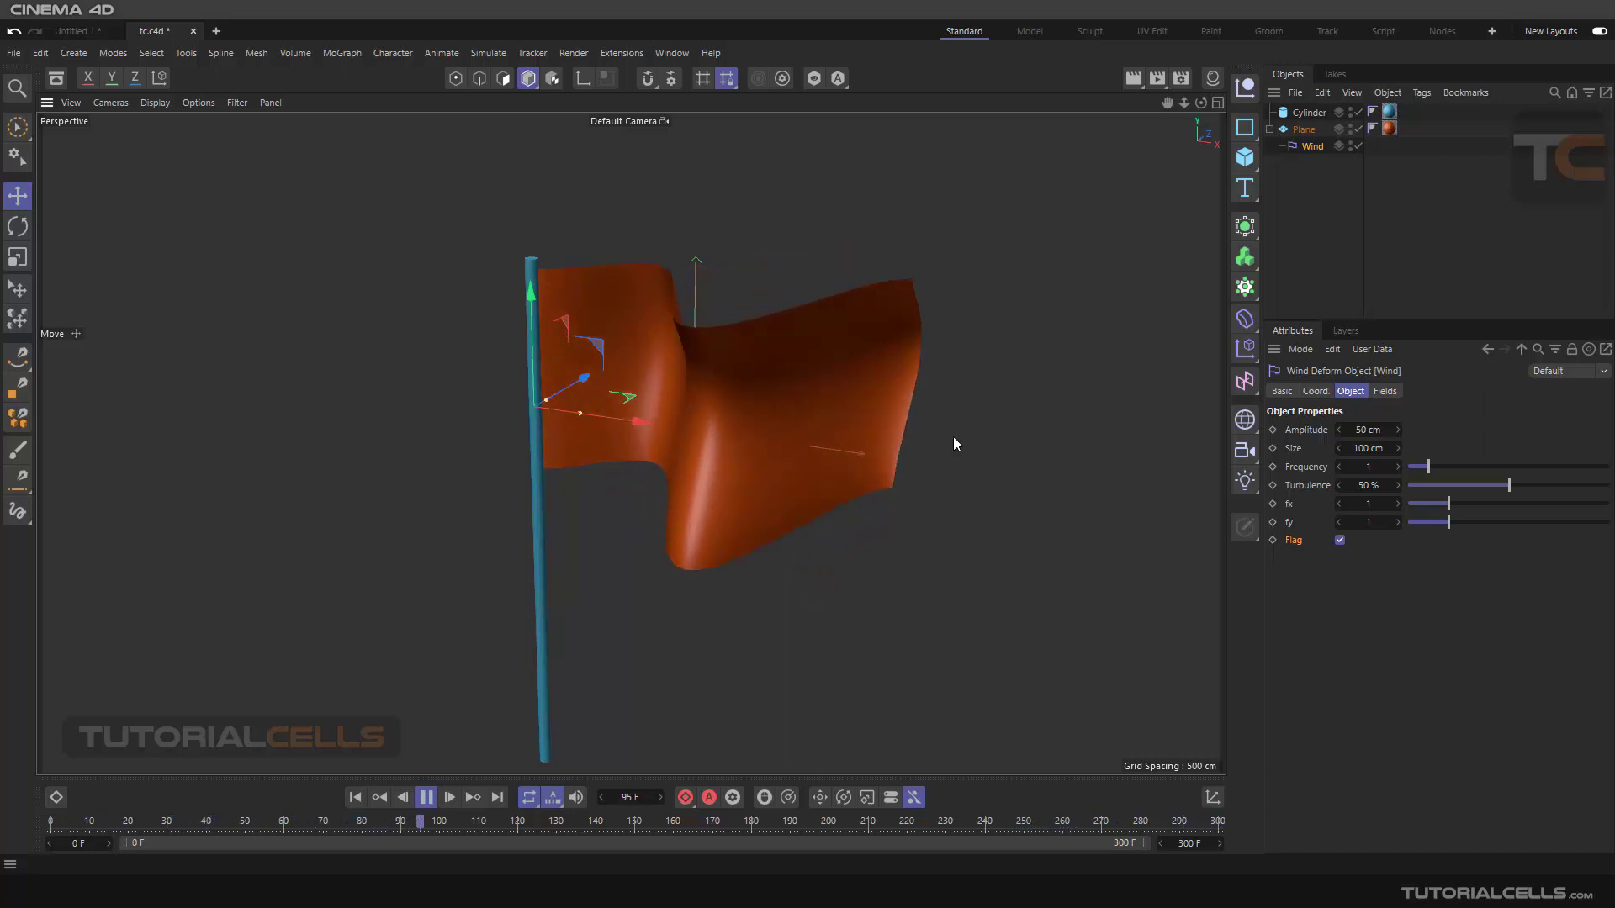
Step: Test the Wind deformer with Flag disabled, moving it to the flag's middle and back to the pole, and enable Flag again
left_click(1340, 541)
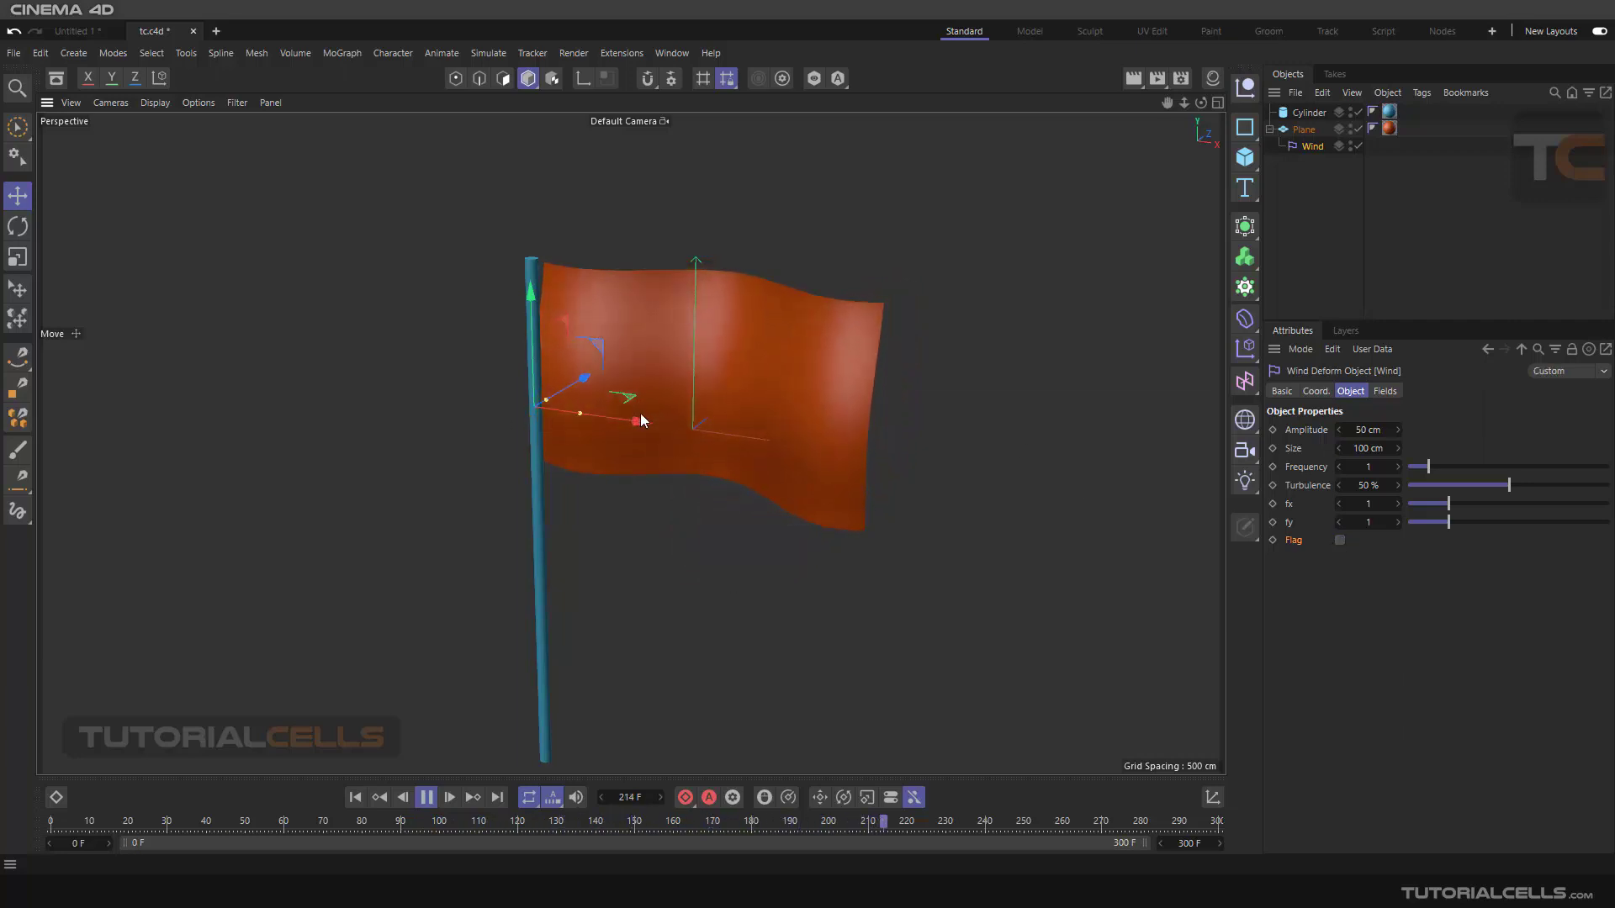
left_click_drag(639, 412, 822, 390)
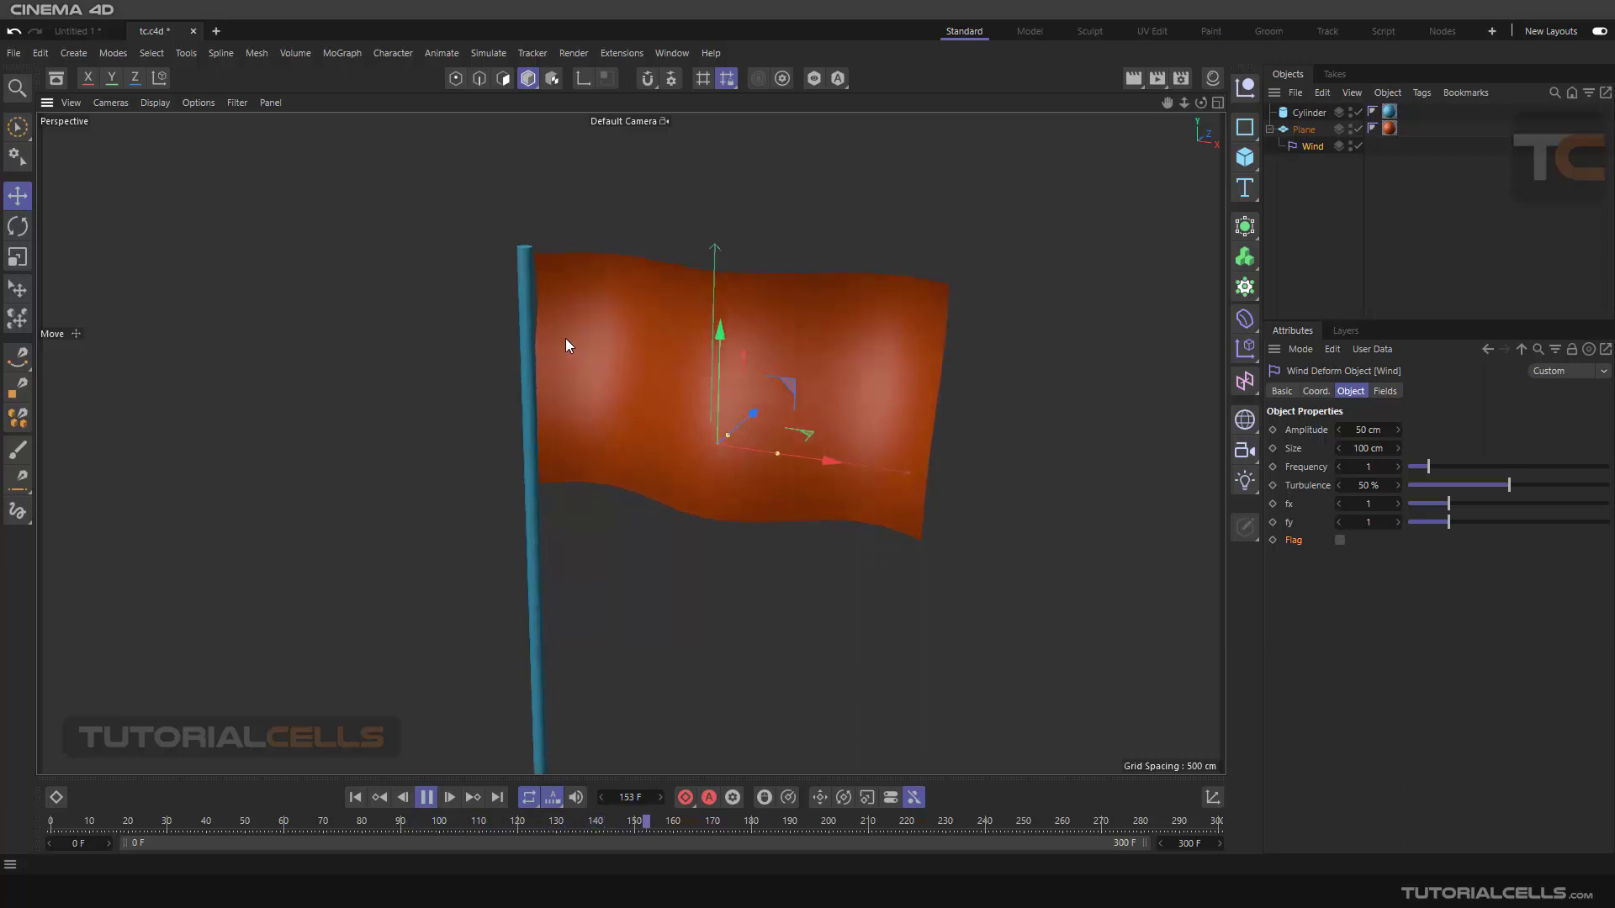
mouse_move(565, 339)
left_mouse_down("alt")
mouse_move(695, 289)
mouse_move(551, 335)
left_mouse_up("alt")
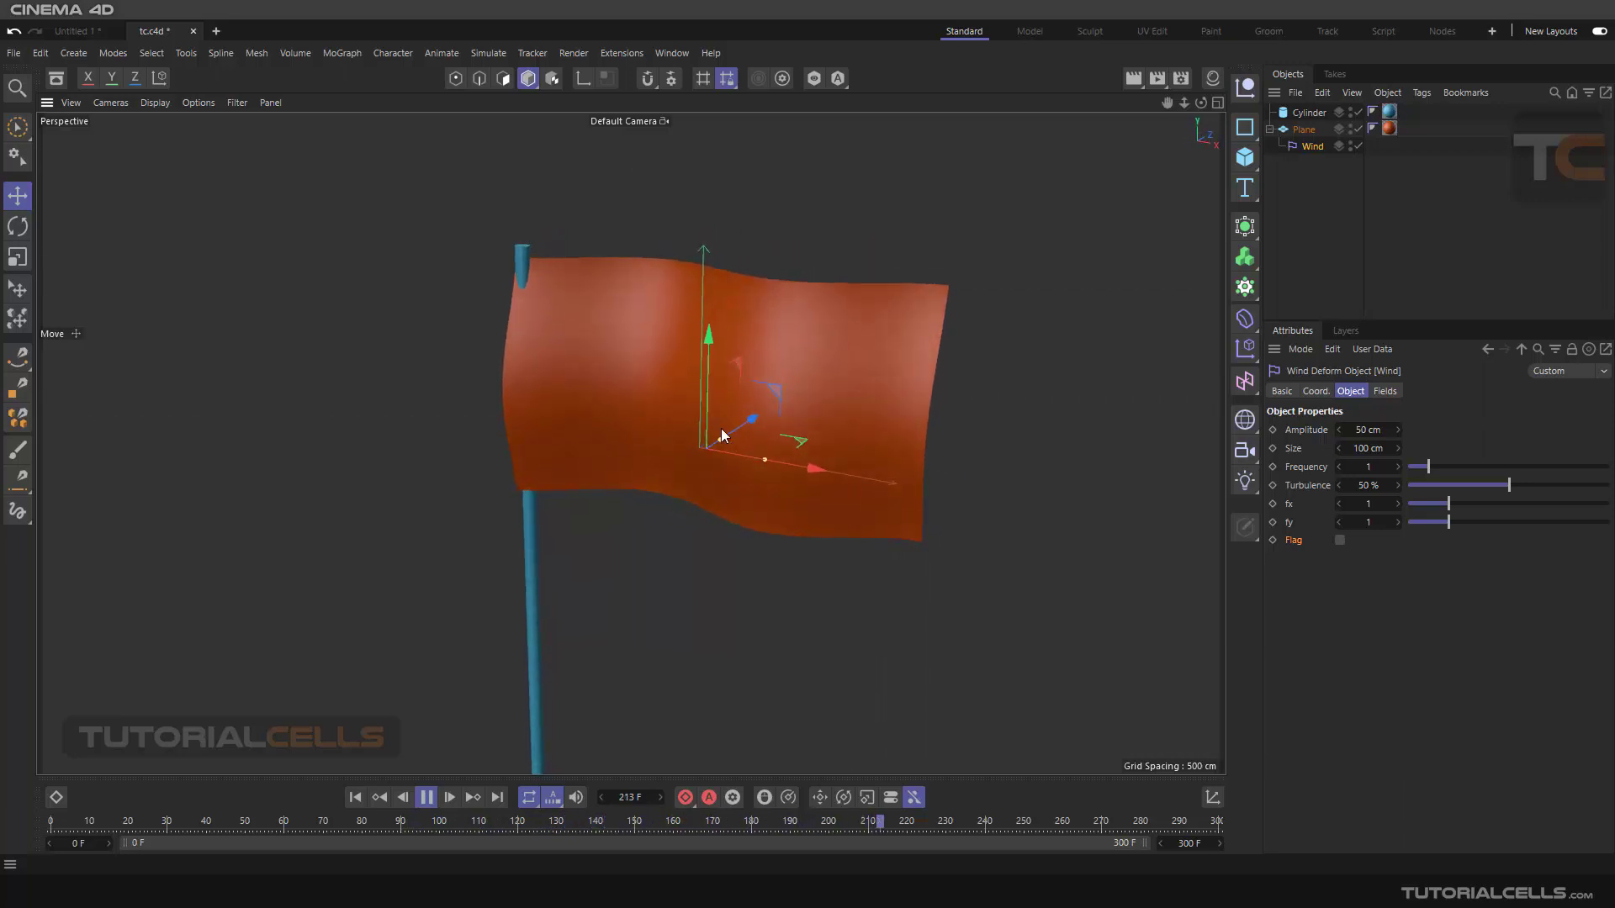
left_click_drag(811, 467, 612, 422)
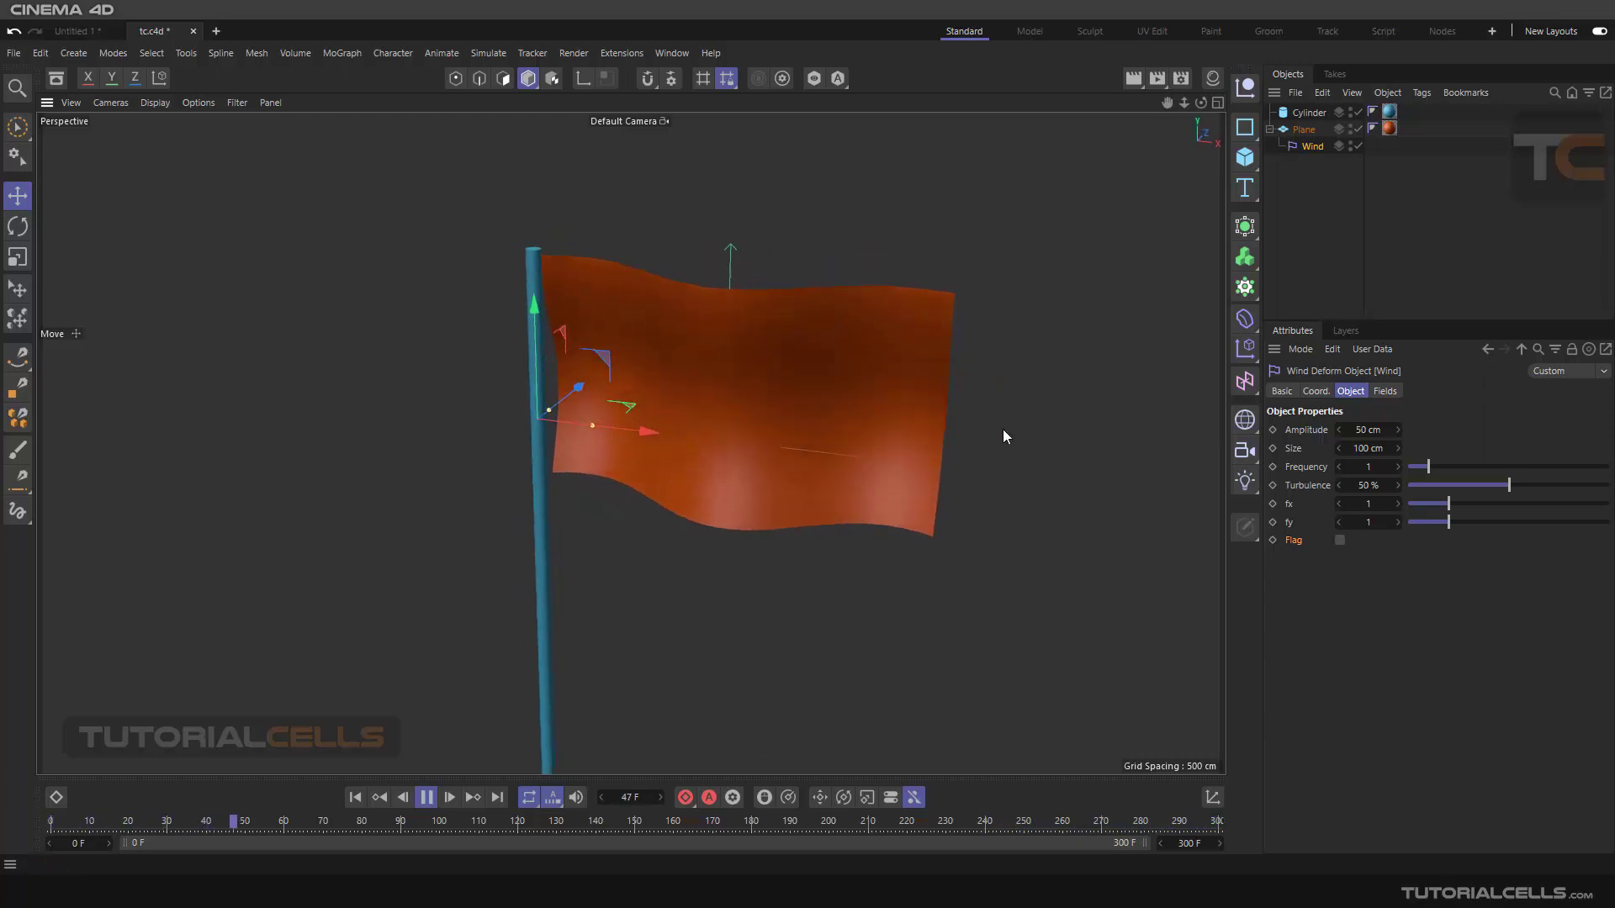
left_click(1340, 541)
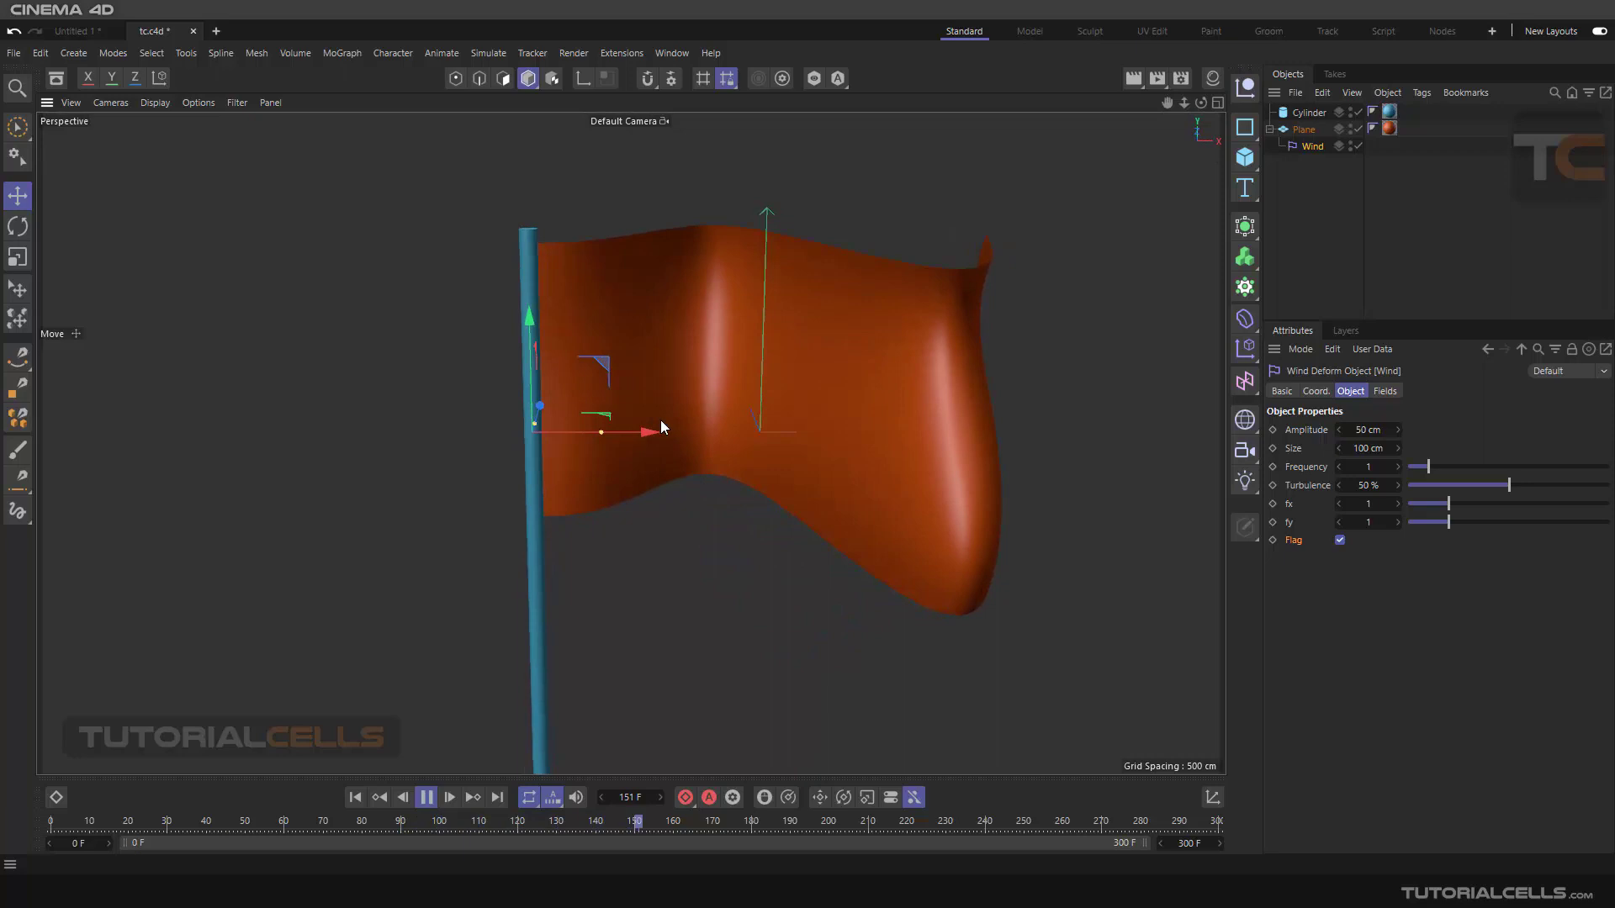
Step: Move the Wind deformer along X slightly past the flagpole, away from the flag
left_click_drag(662, 427, 607, 430)
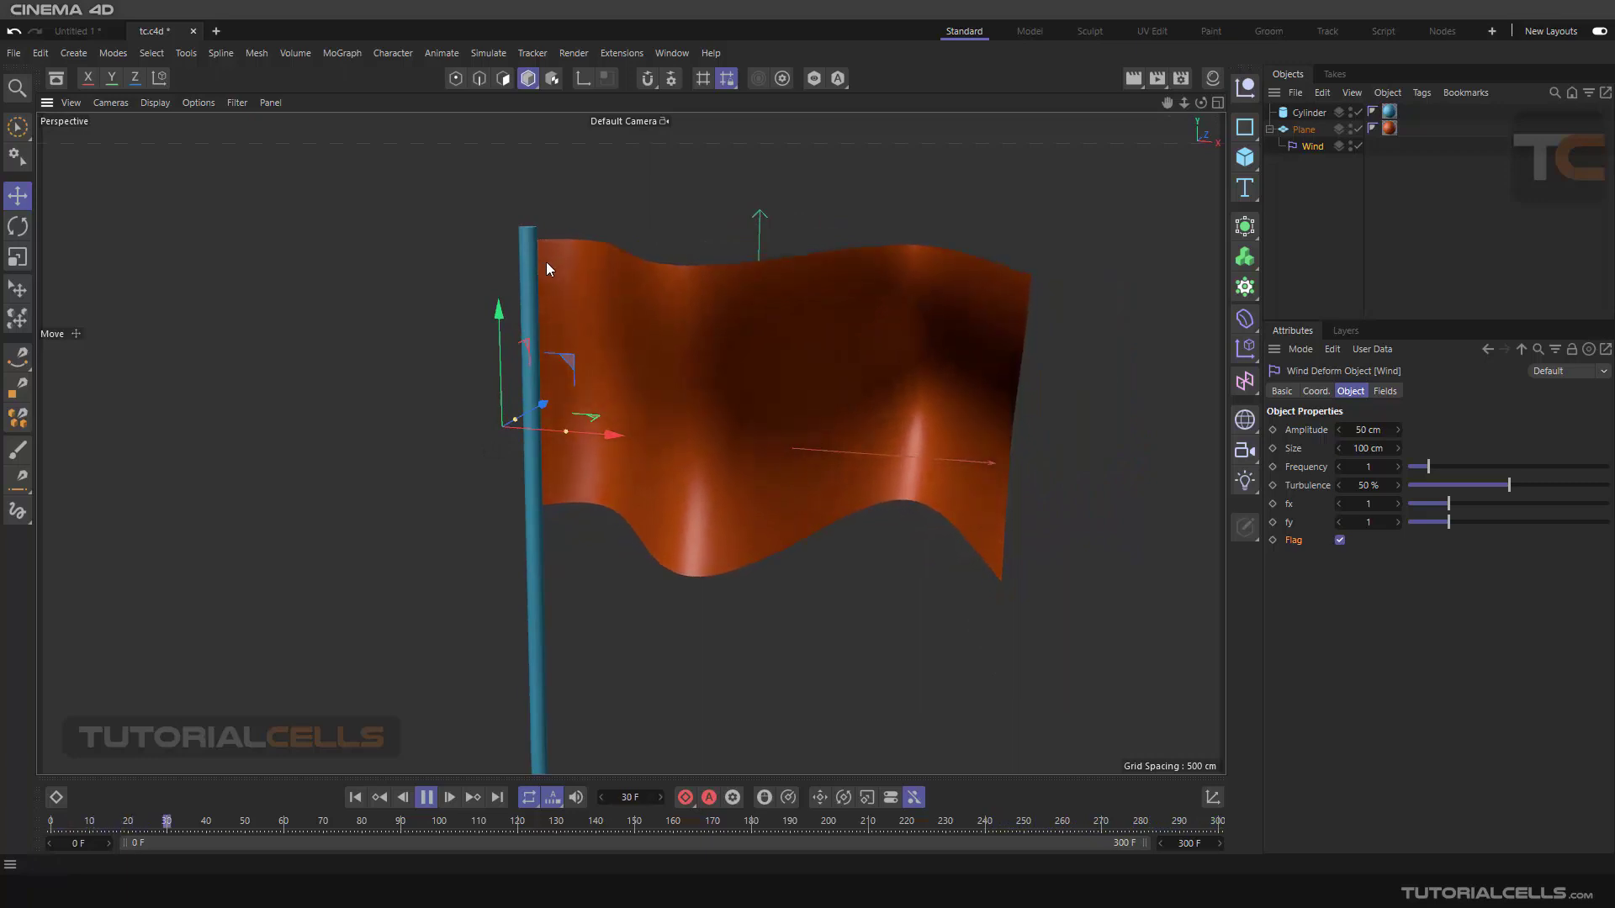
scroll(649, 380, "down", 4)
scroll(690, 385, "up", 1)
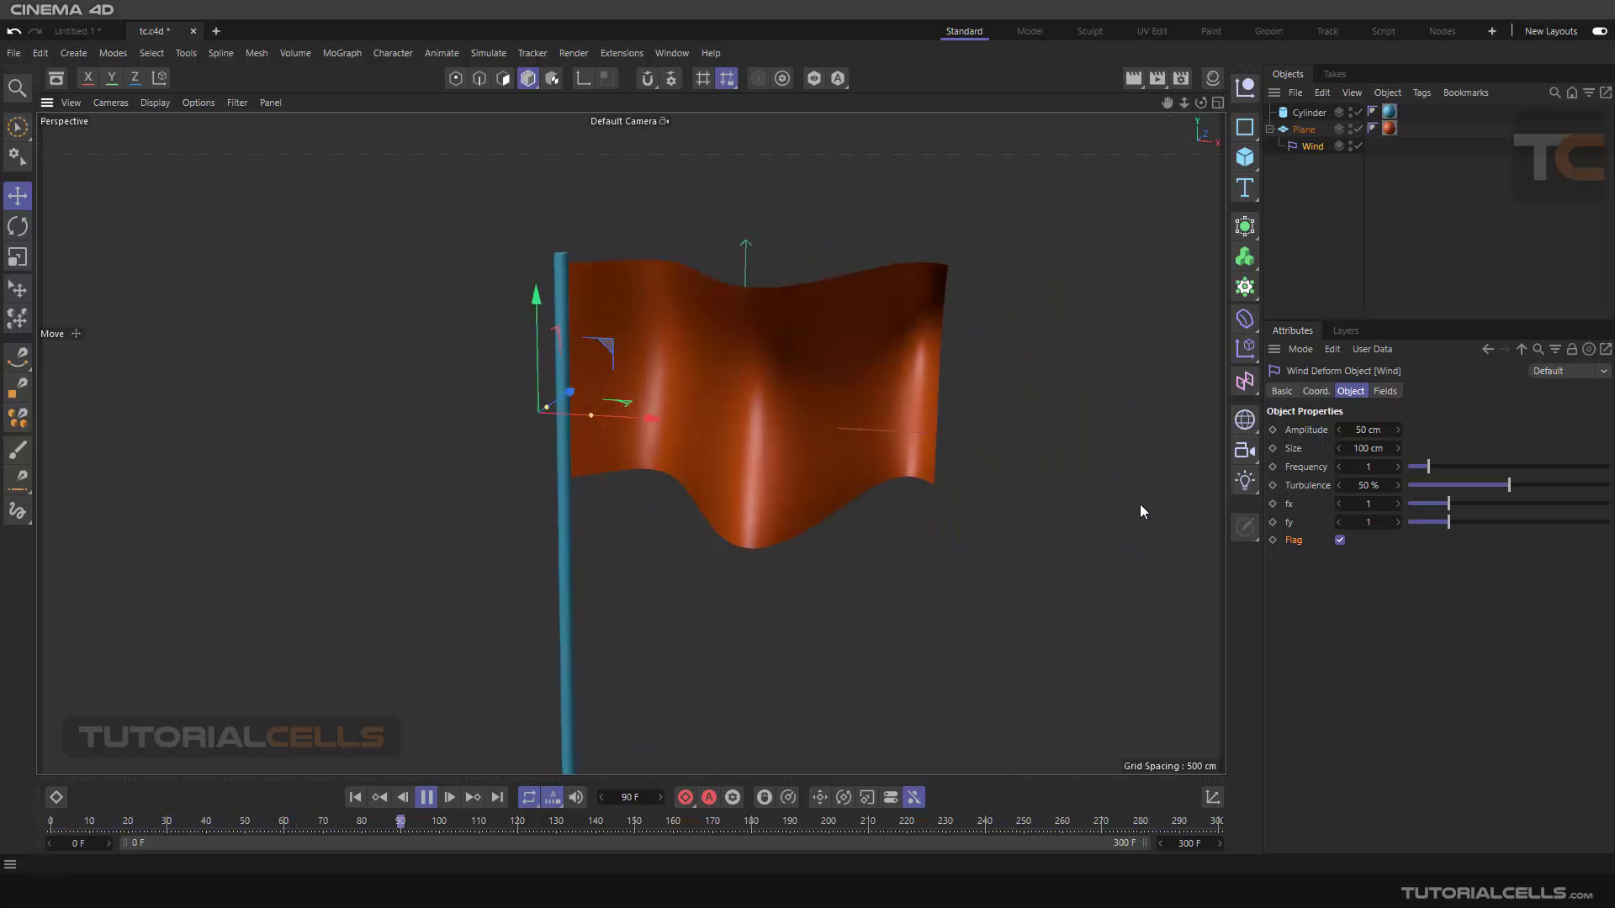
Step: Reduce the Wind deformer's Amplitude to 16 cm
left_click(1306, 430)
left_click_drag(724, 324, 707, 519, "alt")
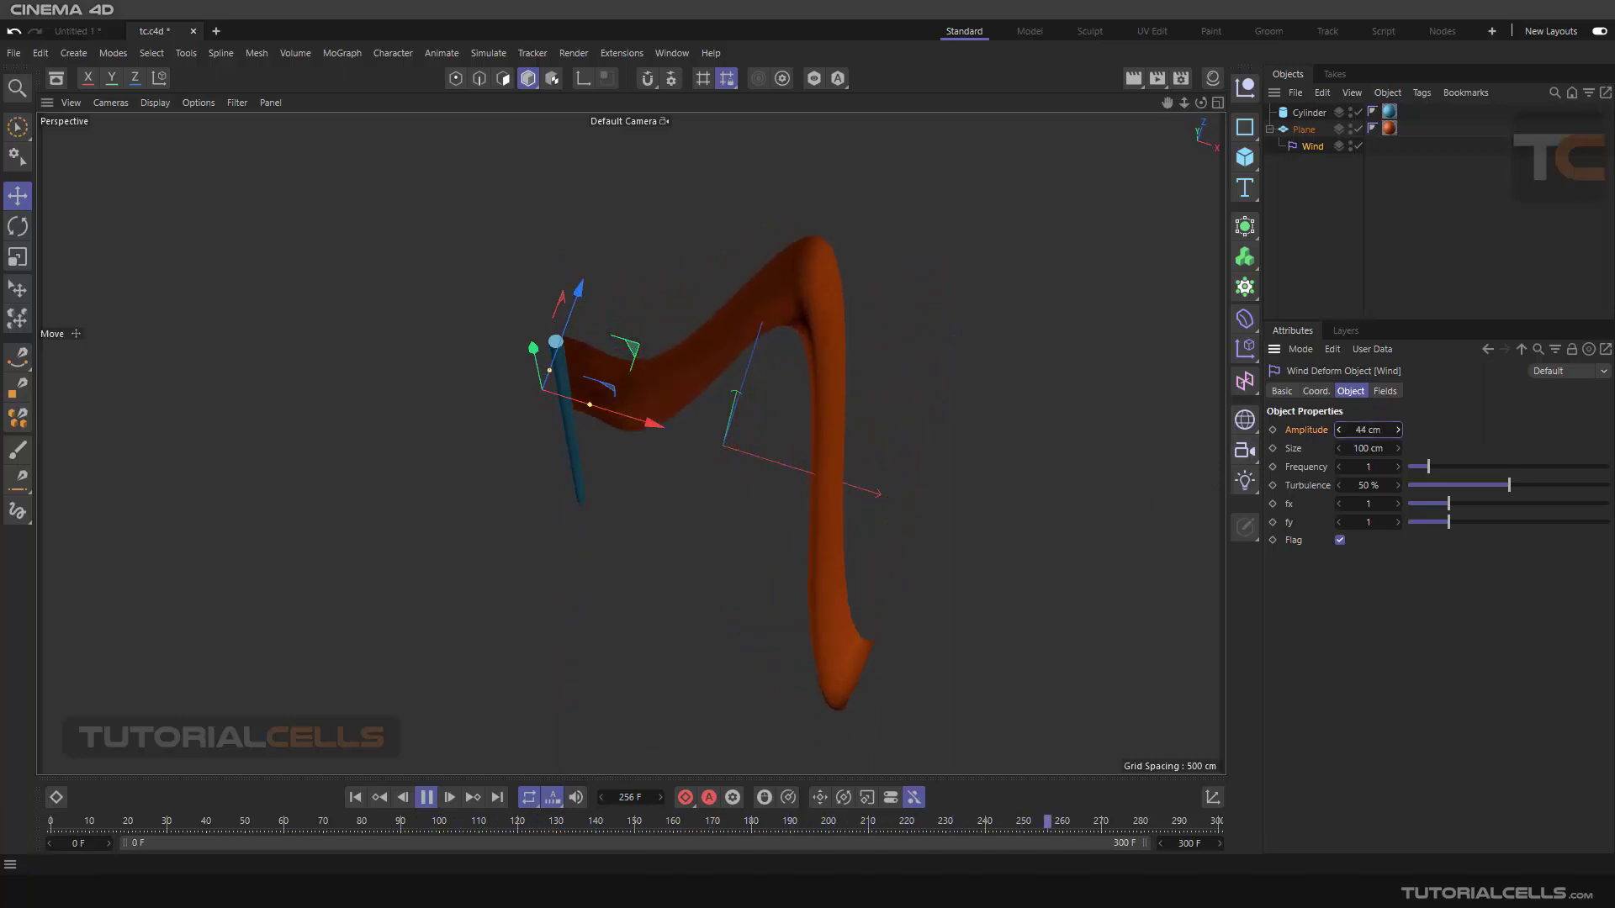
left_click_drag(1368, 430, 1348, 430)
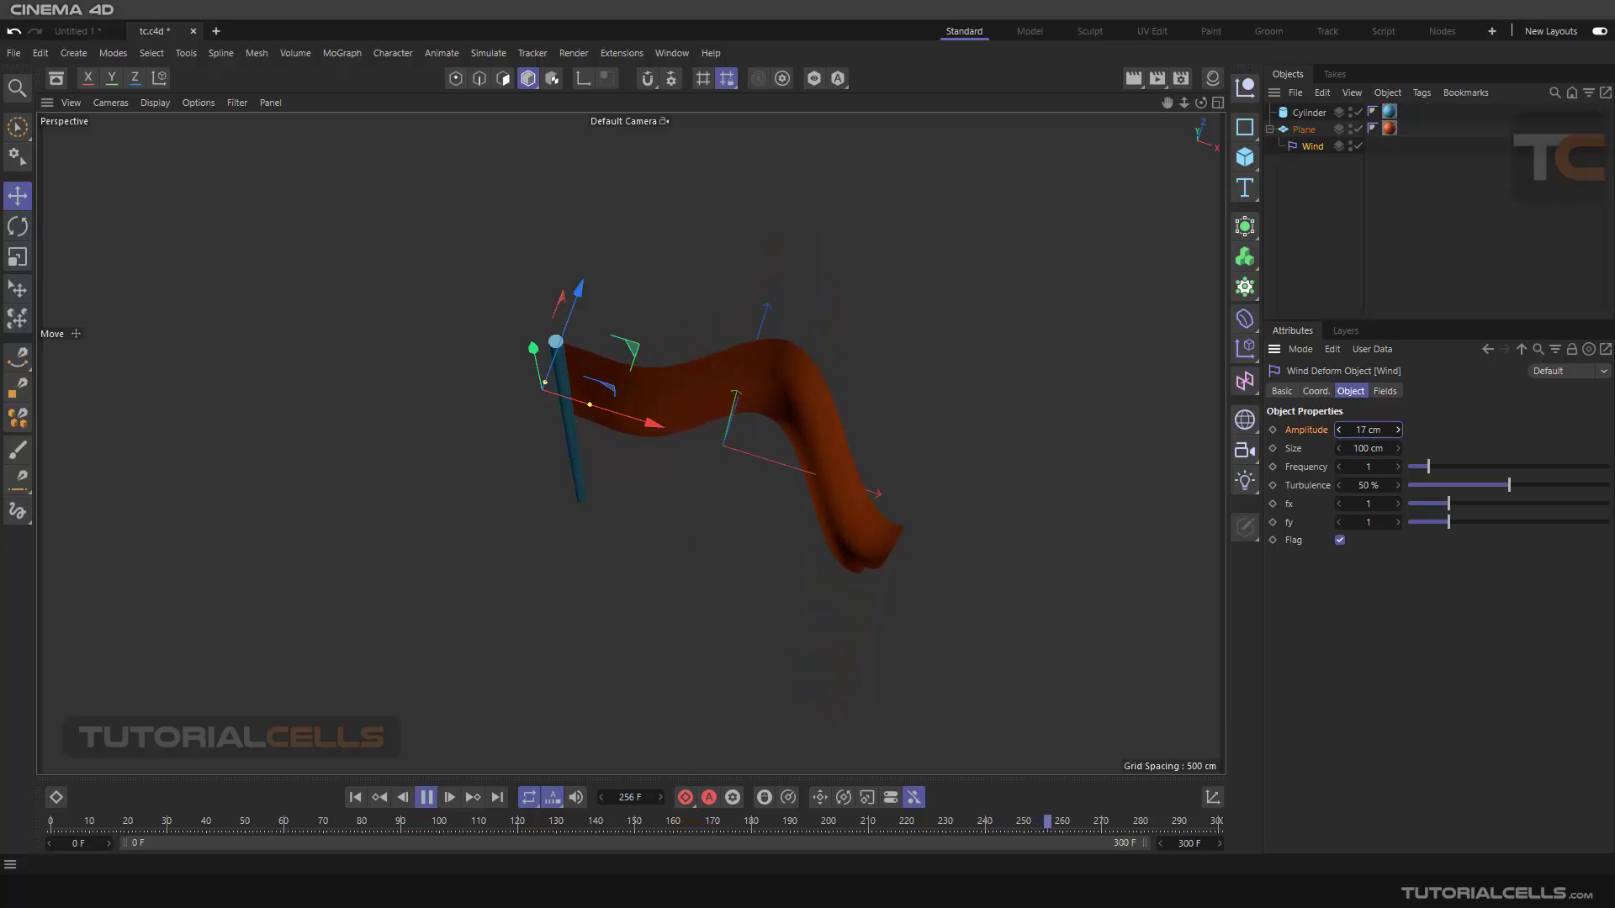
left_click_drag(729, 402, 729, 375, "alt")
scroll(763, 381, "up", 1)
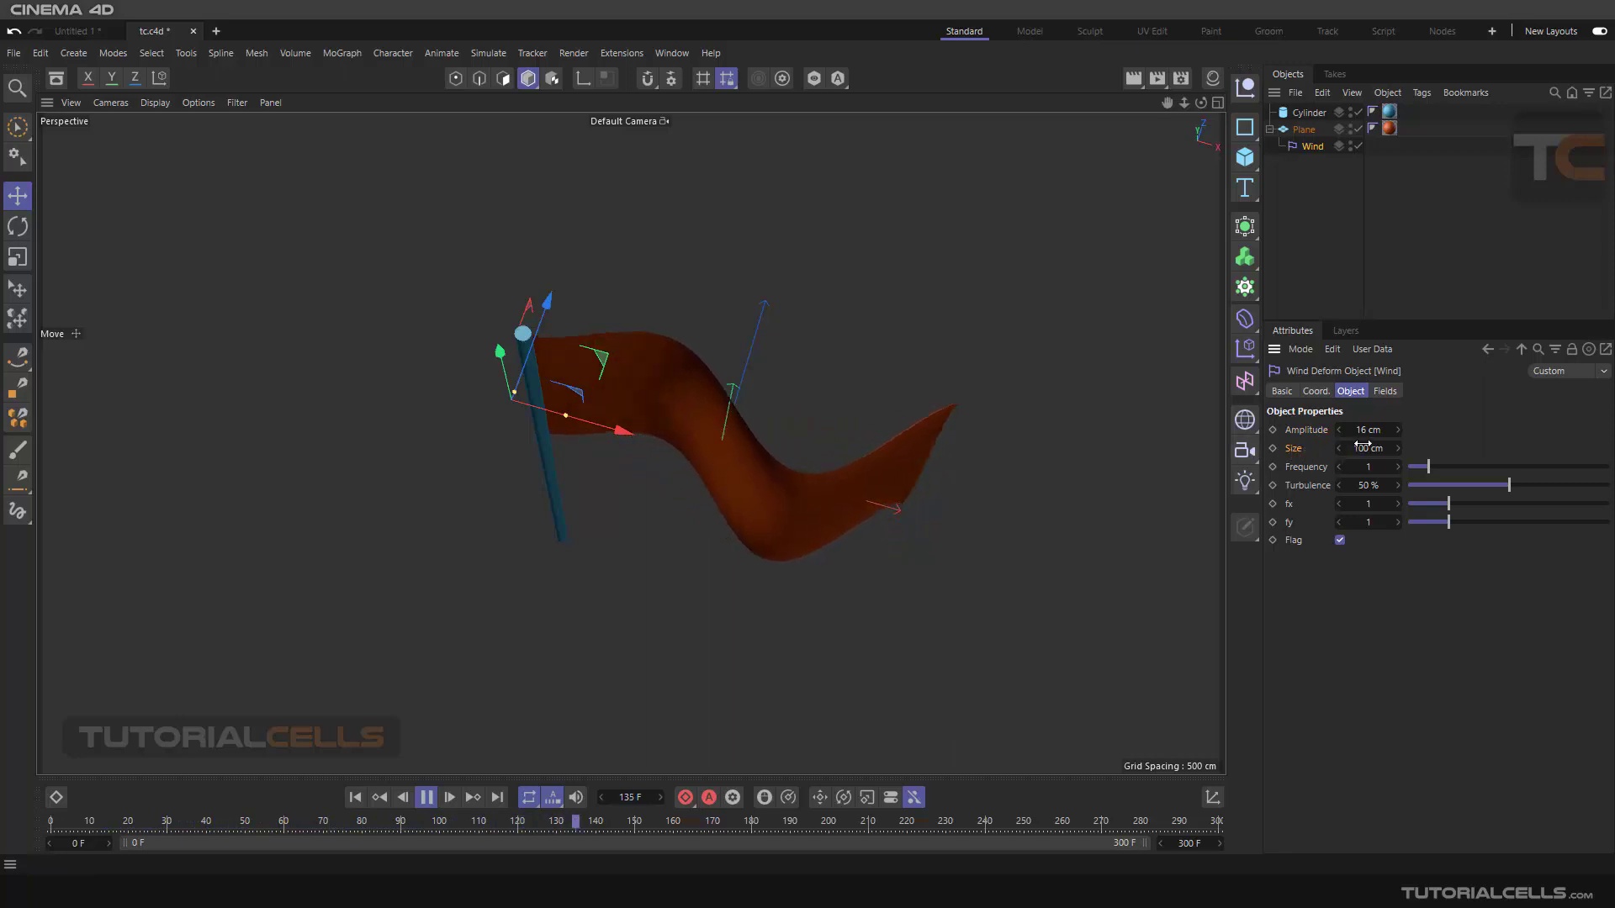
Step: Try a Wind deformer Size of 61 cm, and raise it to 107 cm
left_click_drag(1363, 444, 1282, 451)
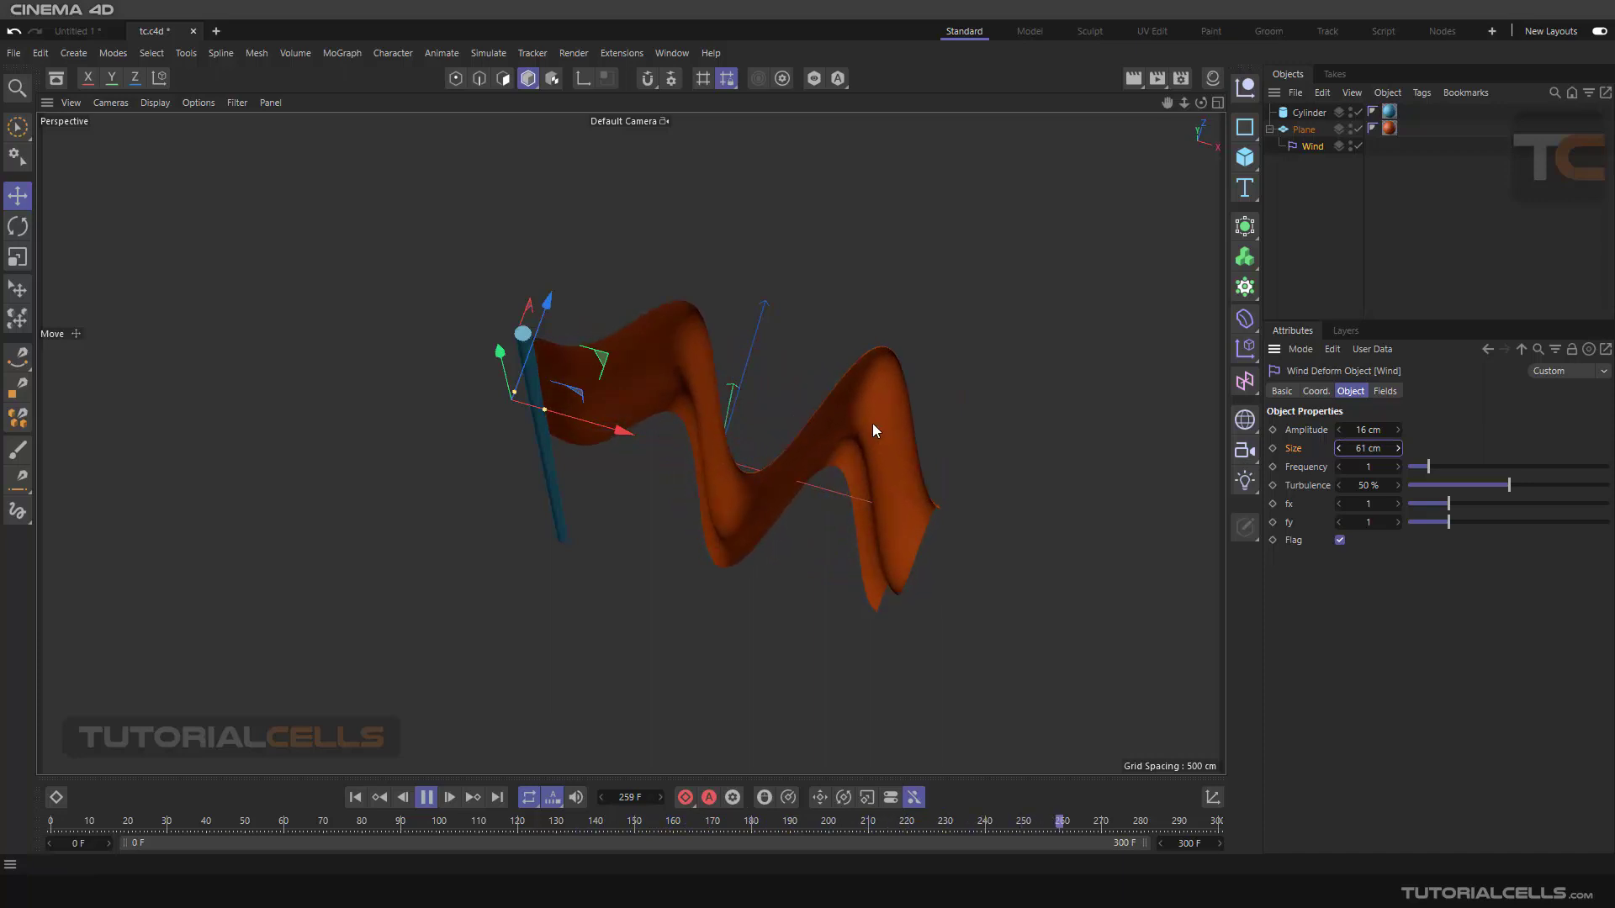
left_click_drag(1351, 448, 1399, 448)
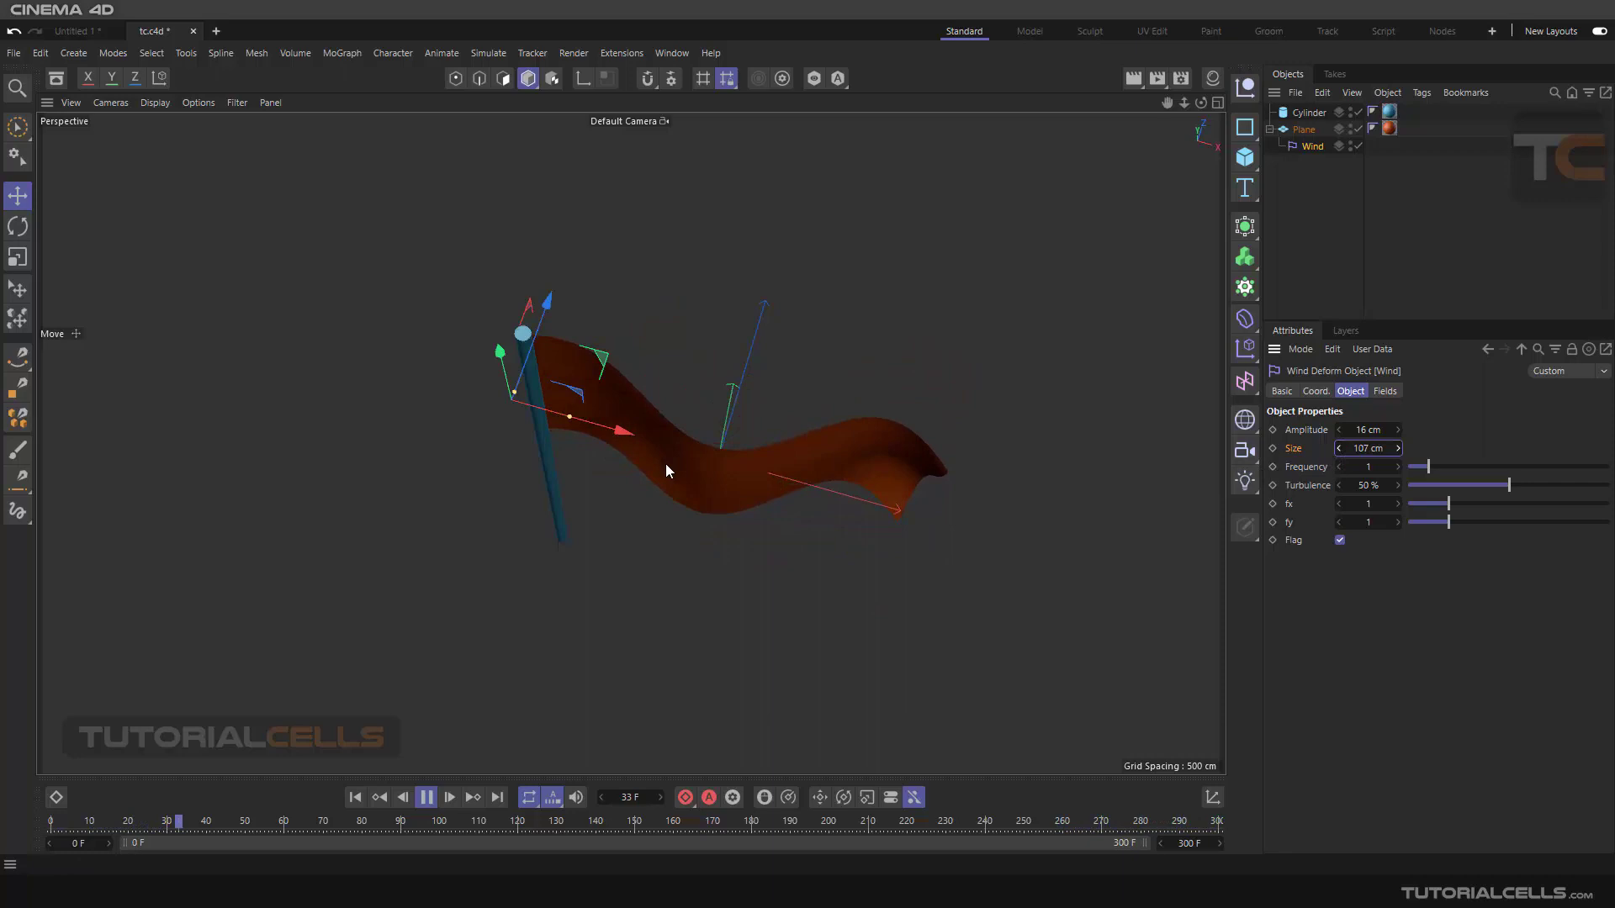
left_click_drag(665, 465, 644, 279, "alt")
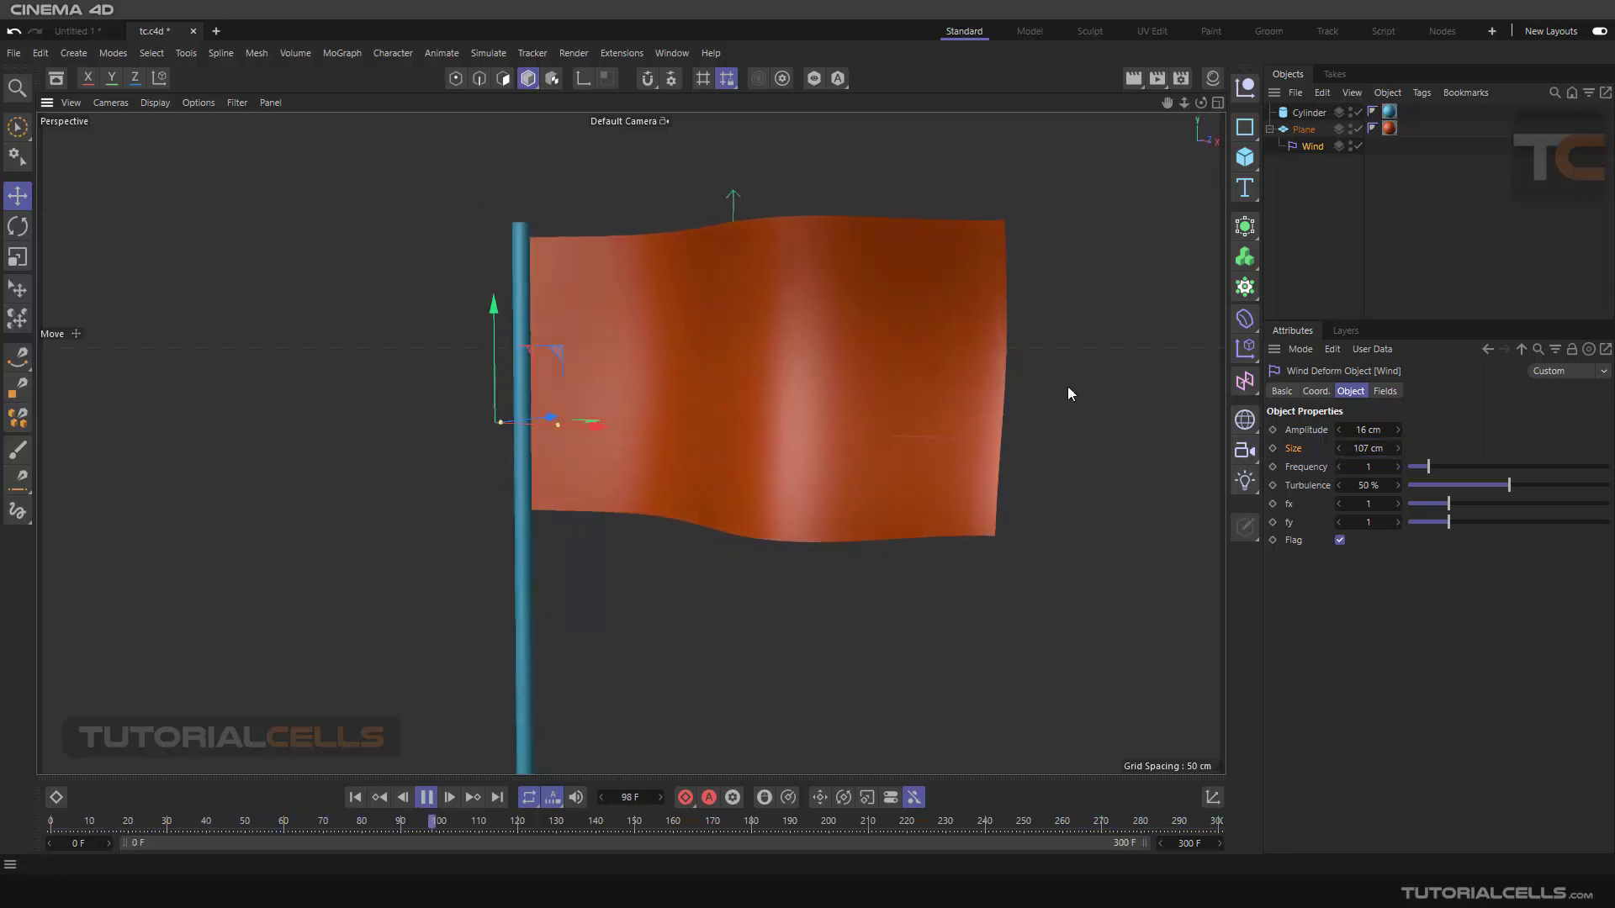
left_click(1317, 465)
mouse_move(905, 403)
left_mouse_down("alt")
mouse_move(895, 385)
mouse_move(934, 412)
left_mouse_up("alt")
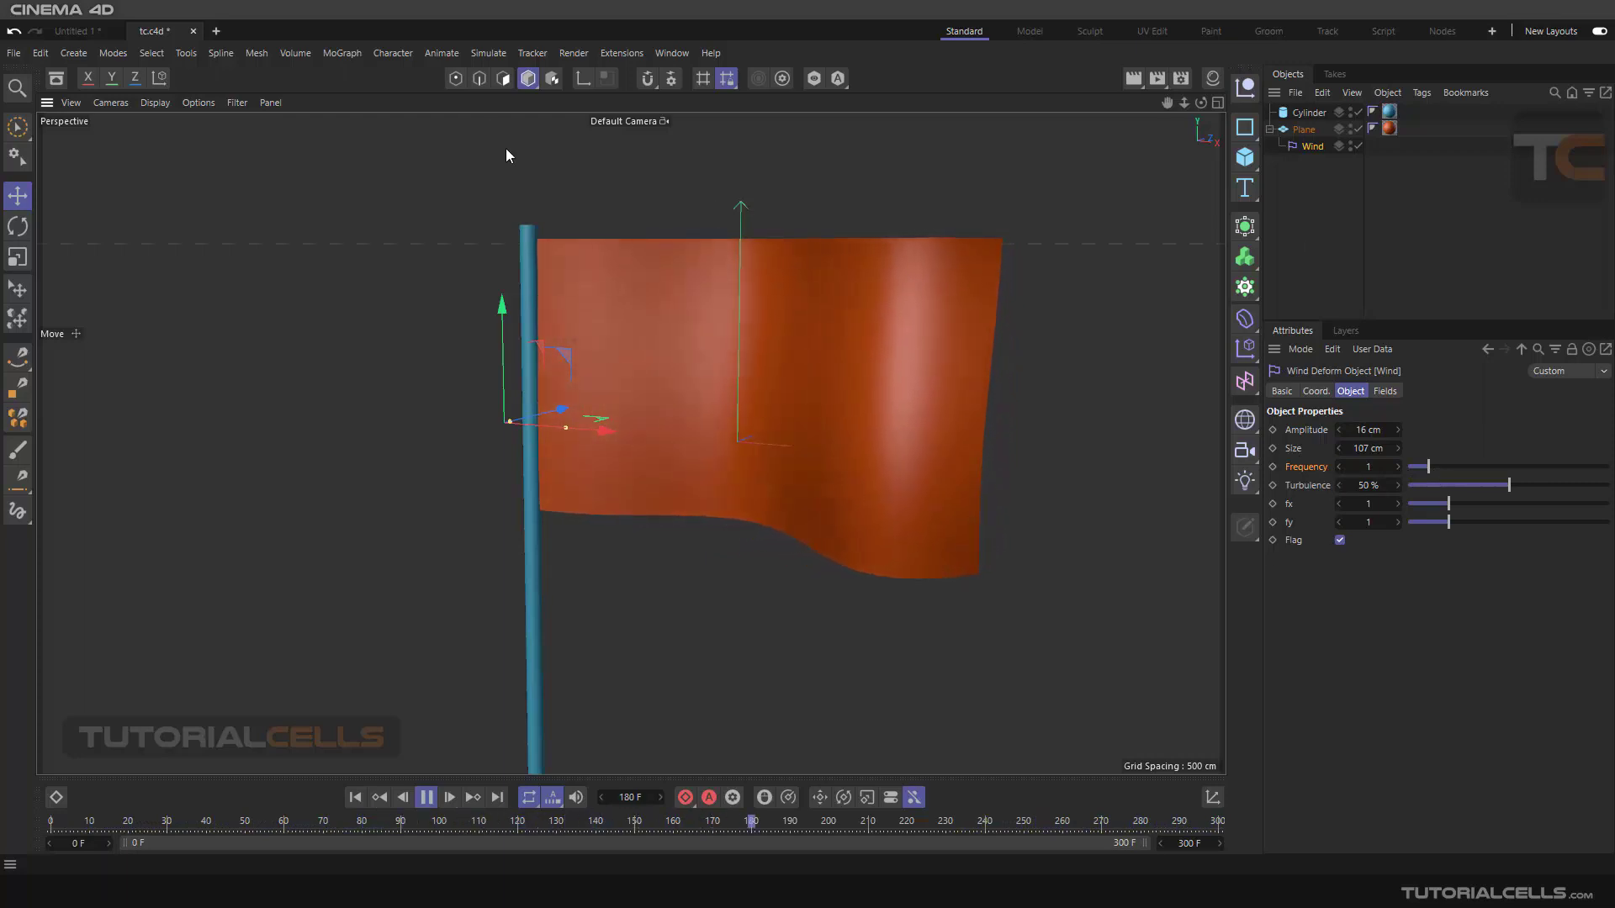
left_click(489, 53)
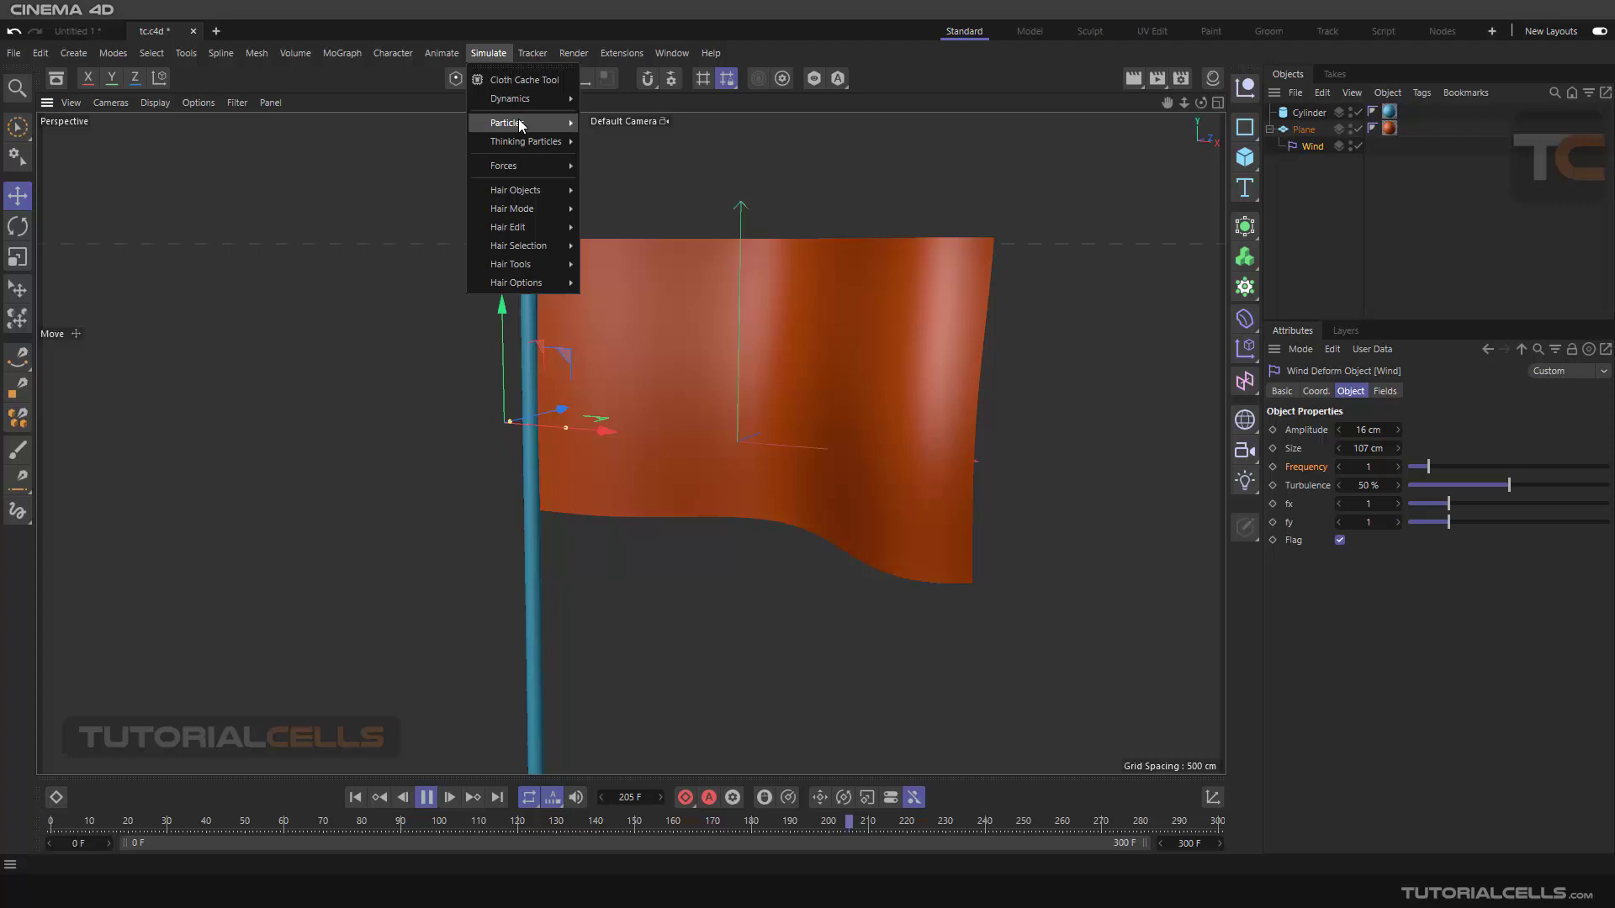
mouse_move(528, 170)
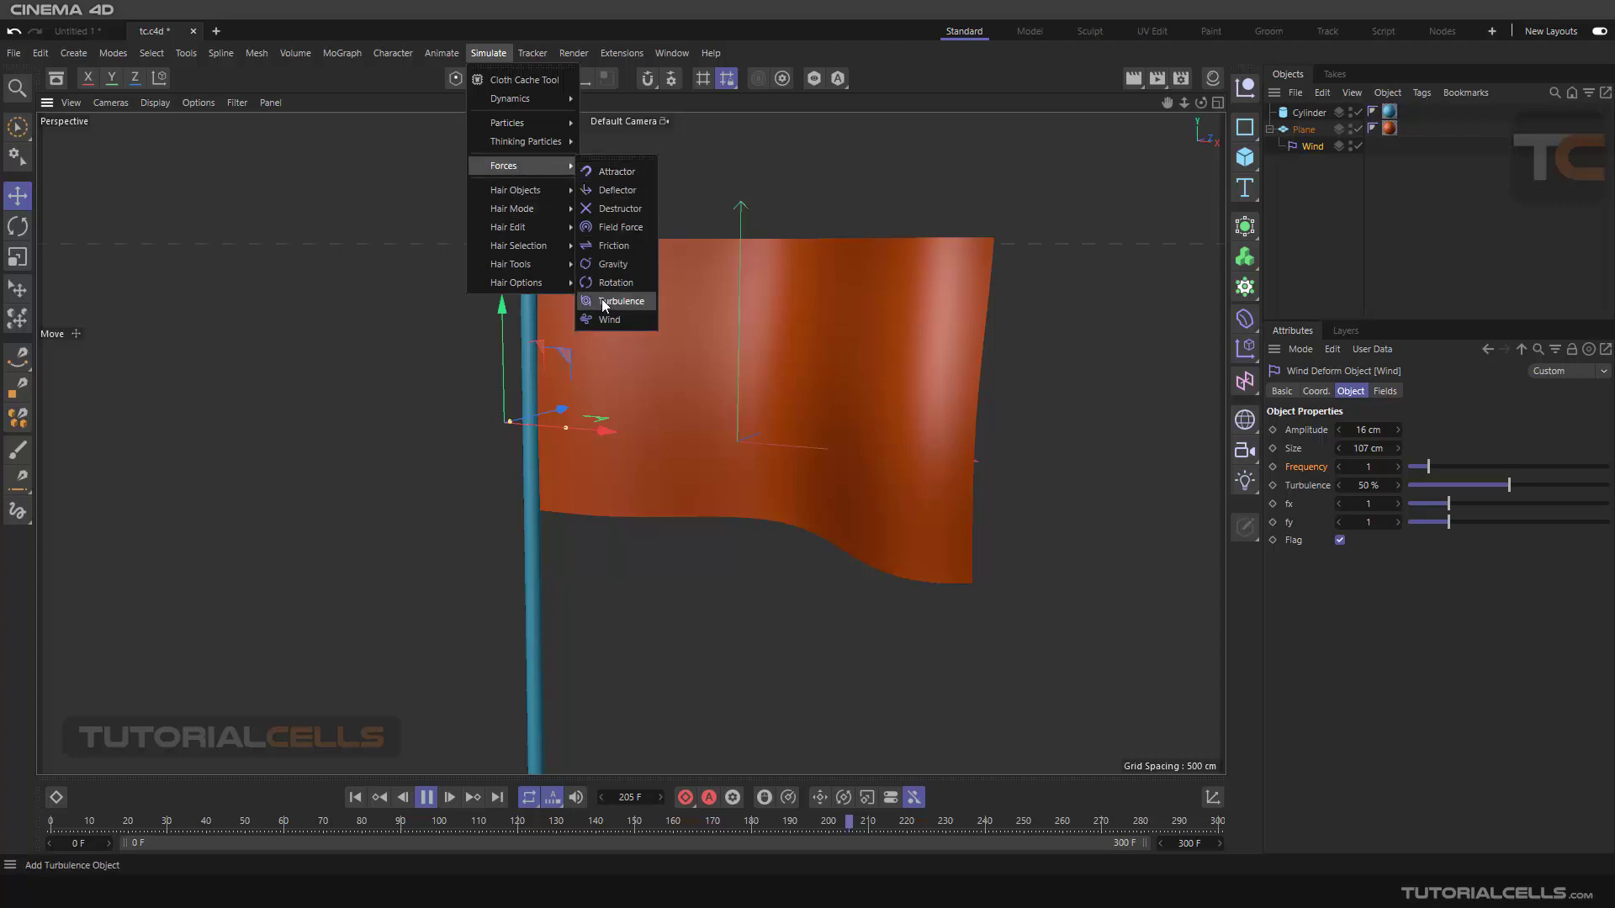
left_click(1315, 239)
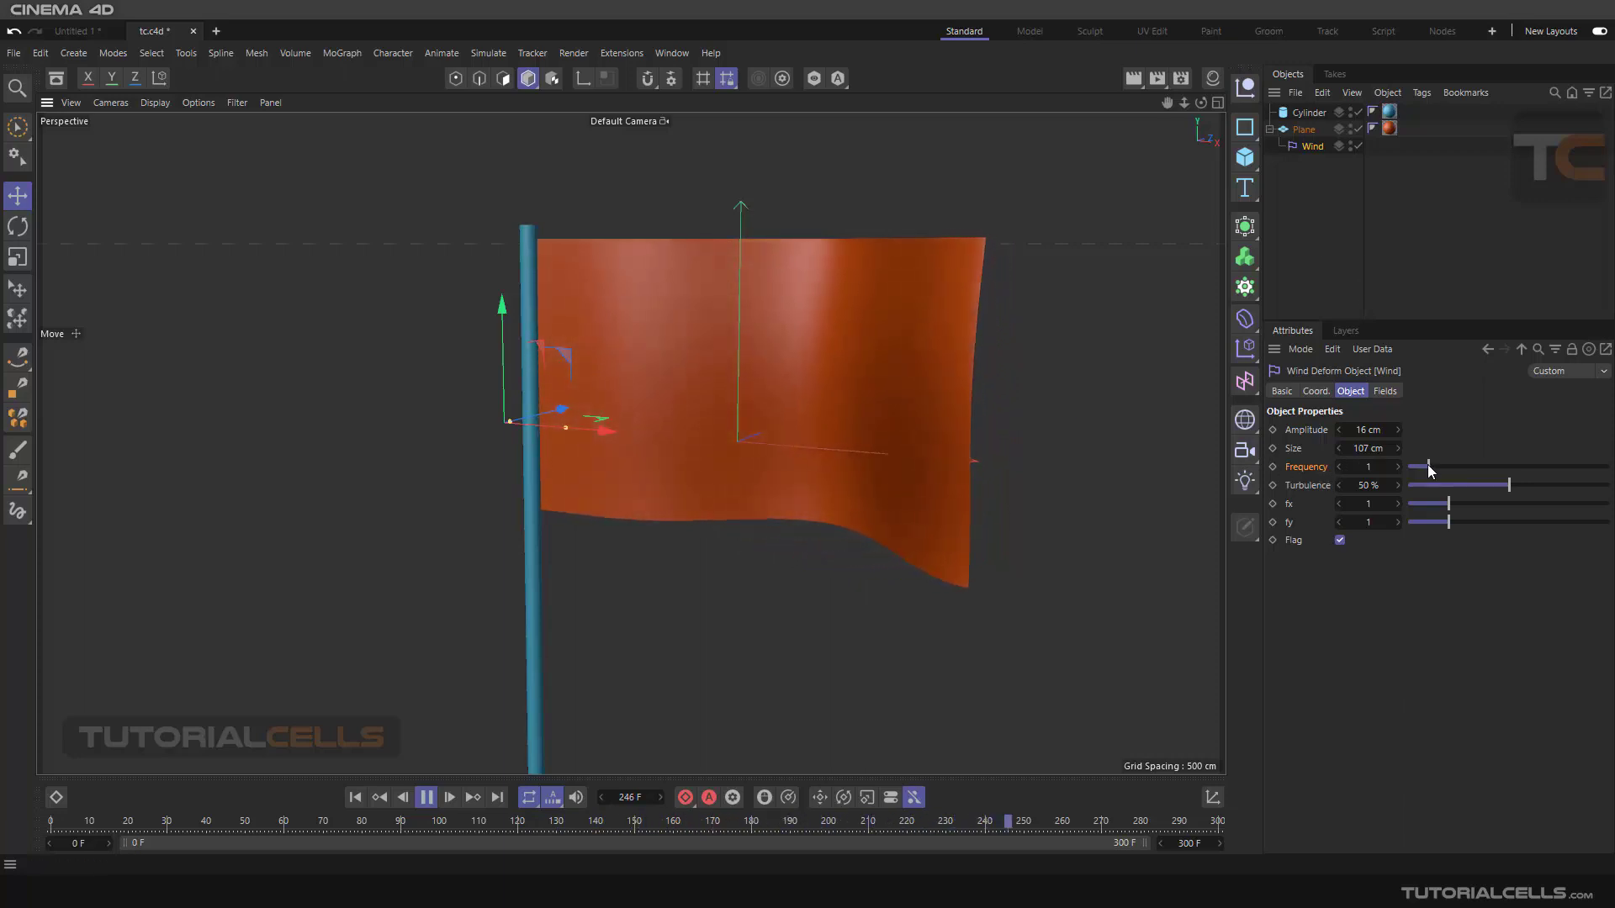
Step: Raise the Wind deformer's Frequency to 5.35 and view the flag's motion during playback
left_click_drag(1426, 465, 1526, 466)
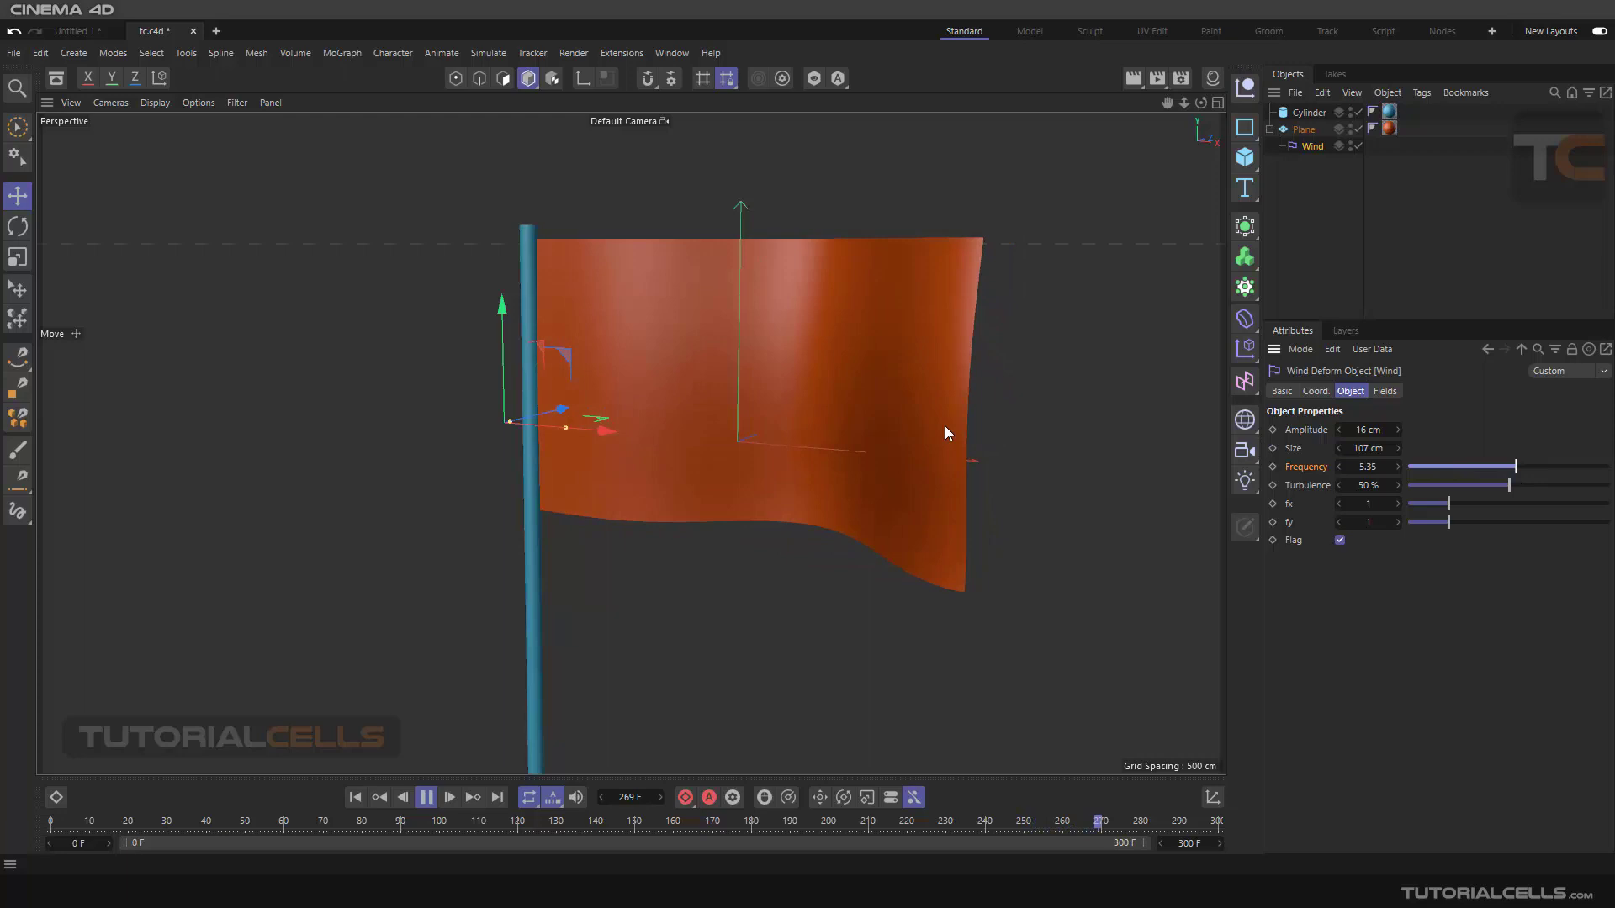
left_click_drag(923, 418, 903, 409, "alt")
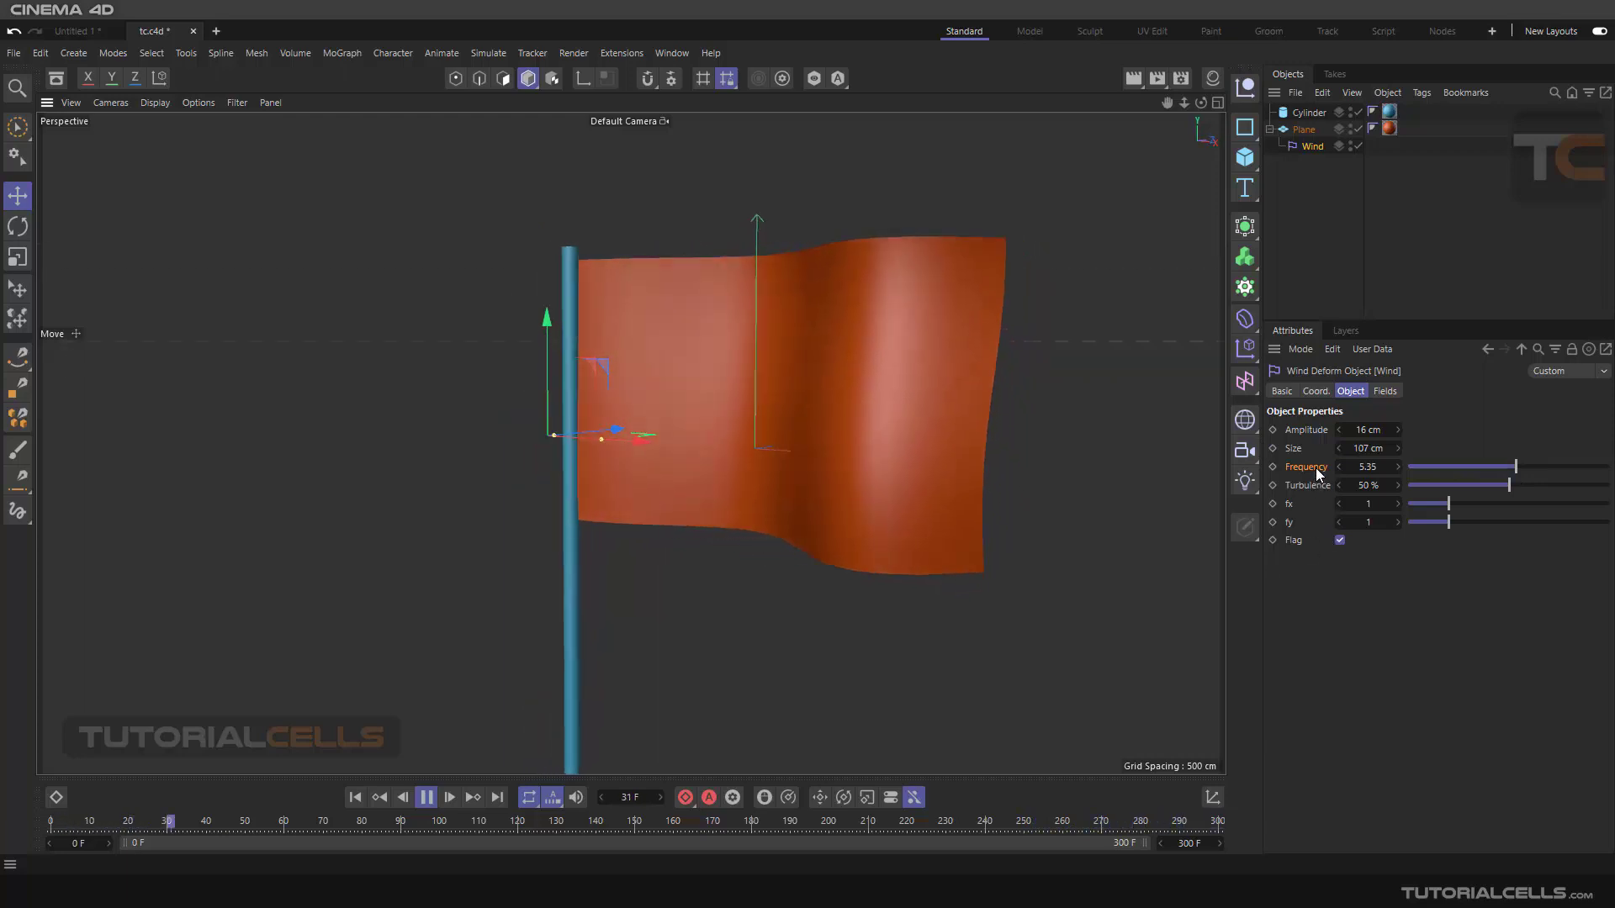
mouse_move(884, 416)
right_mouse_down("alt")
mouse_move(915, 431)
mouse_move(892, 442)
right_mouse_up("alt")
left_click_drag(891, 443, 857, 417, "alt")
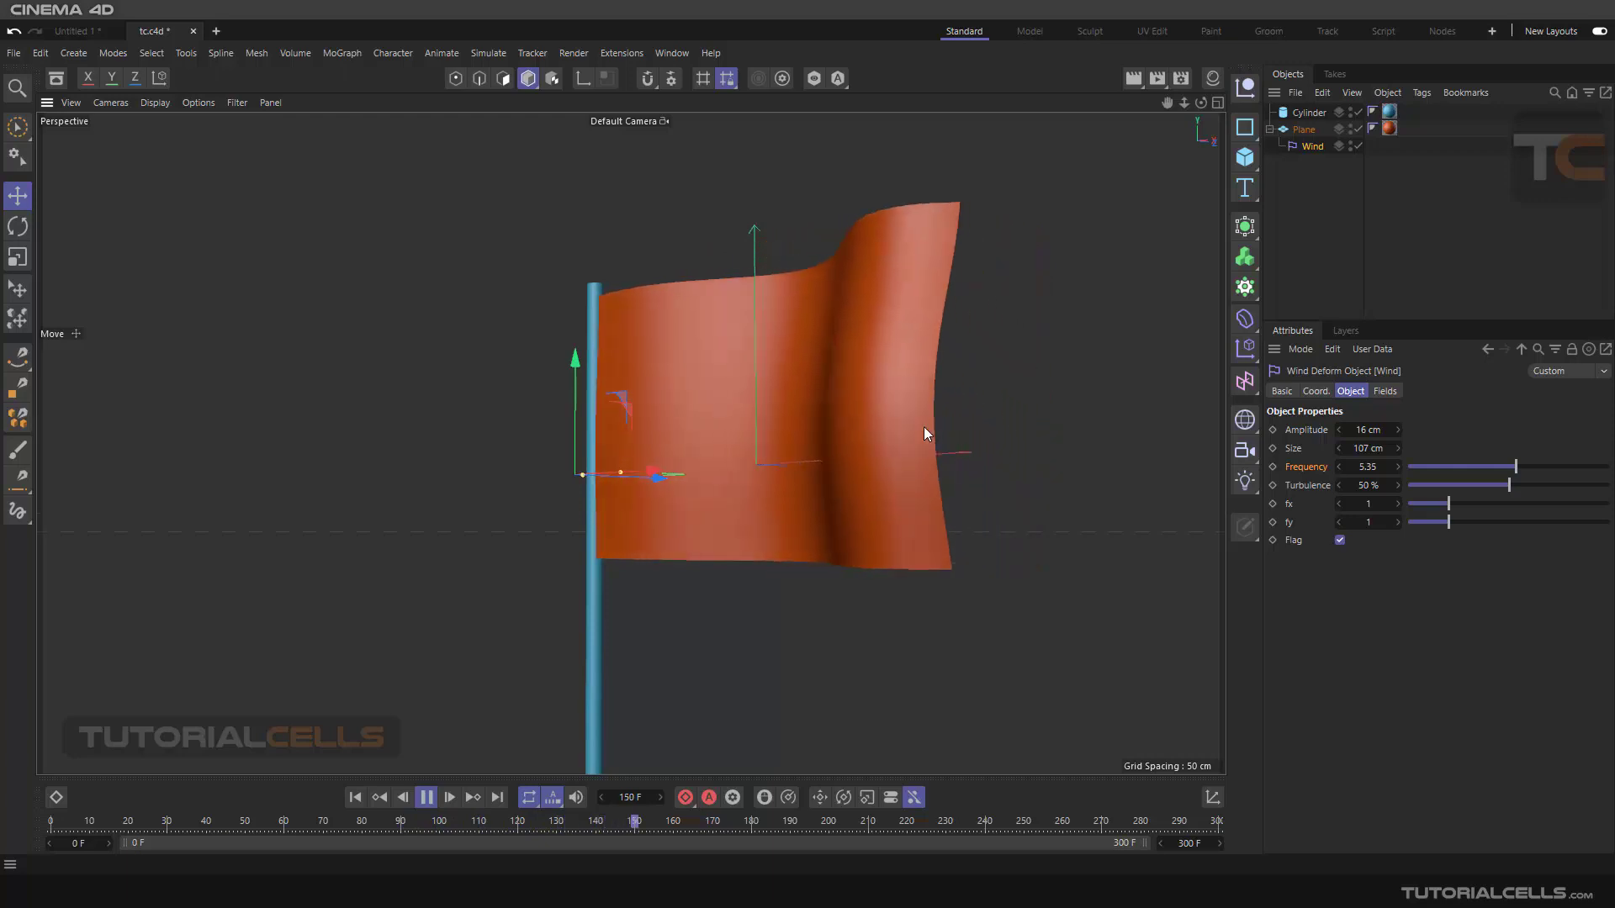
Step: Set the Wind deformer's Size to 121 cm and its Turbulence to 39 %
left_click_drag(1368, 448, 1380, 448)
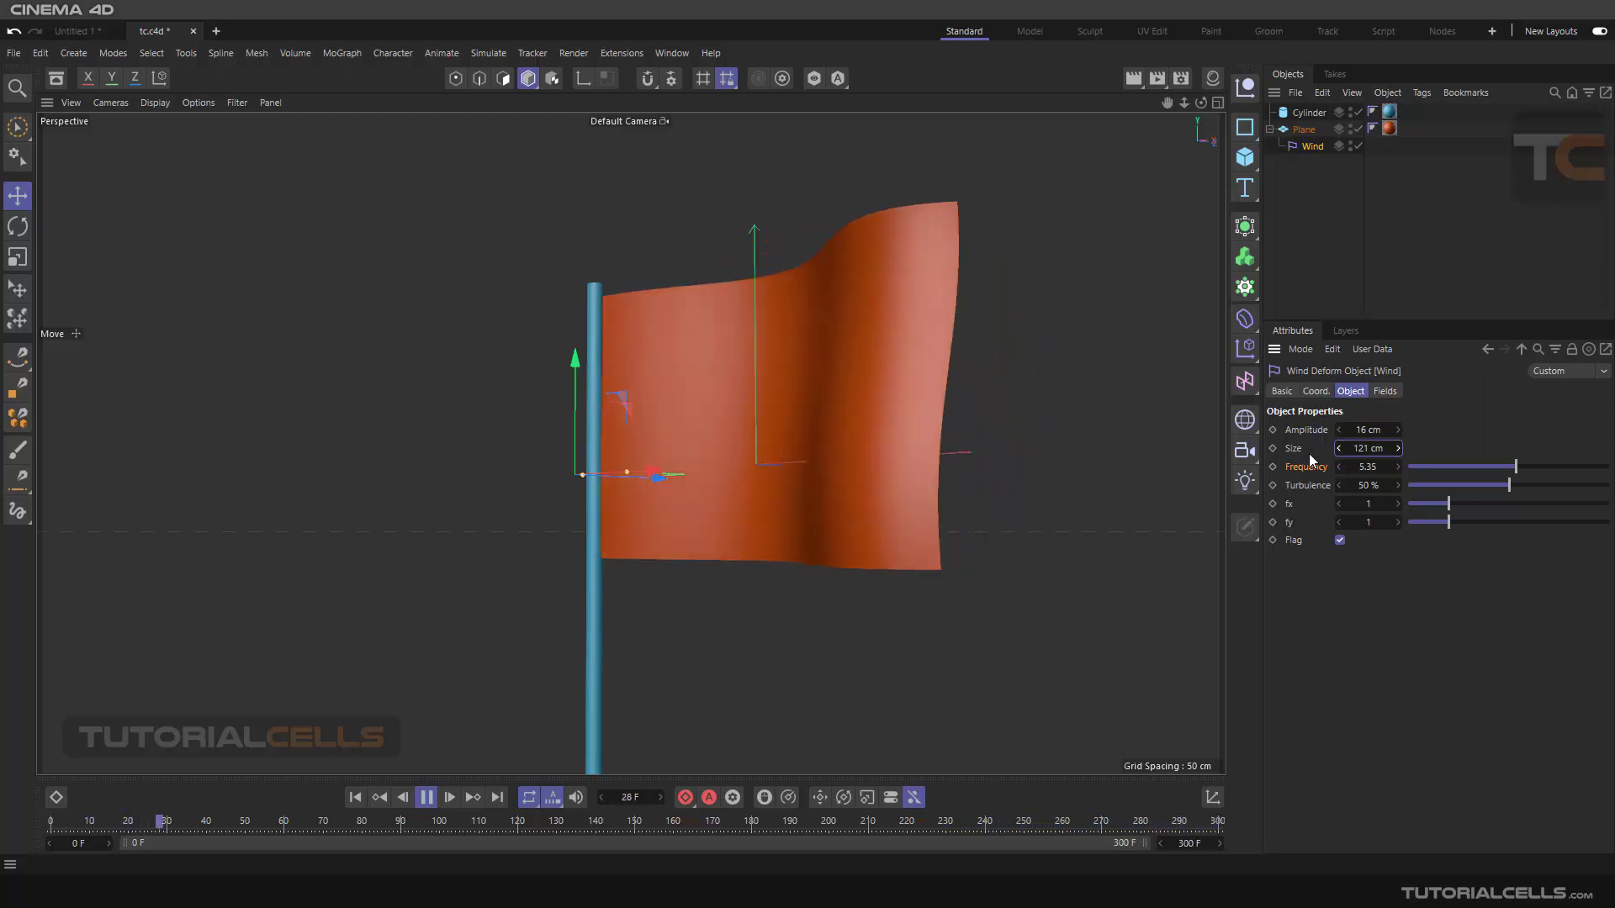
left_click_drag(942, 426, 882, 391, "alt")
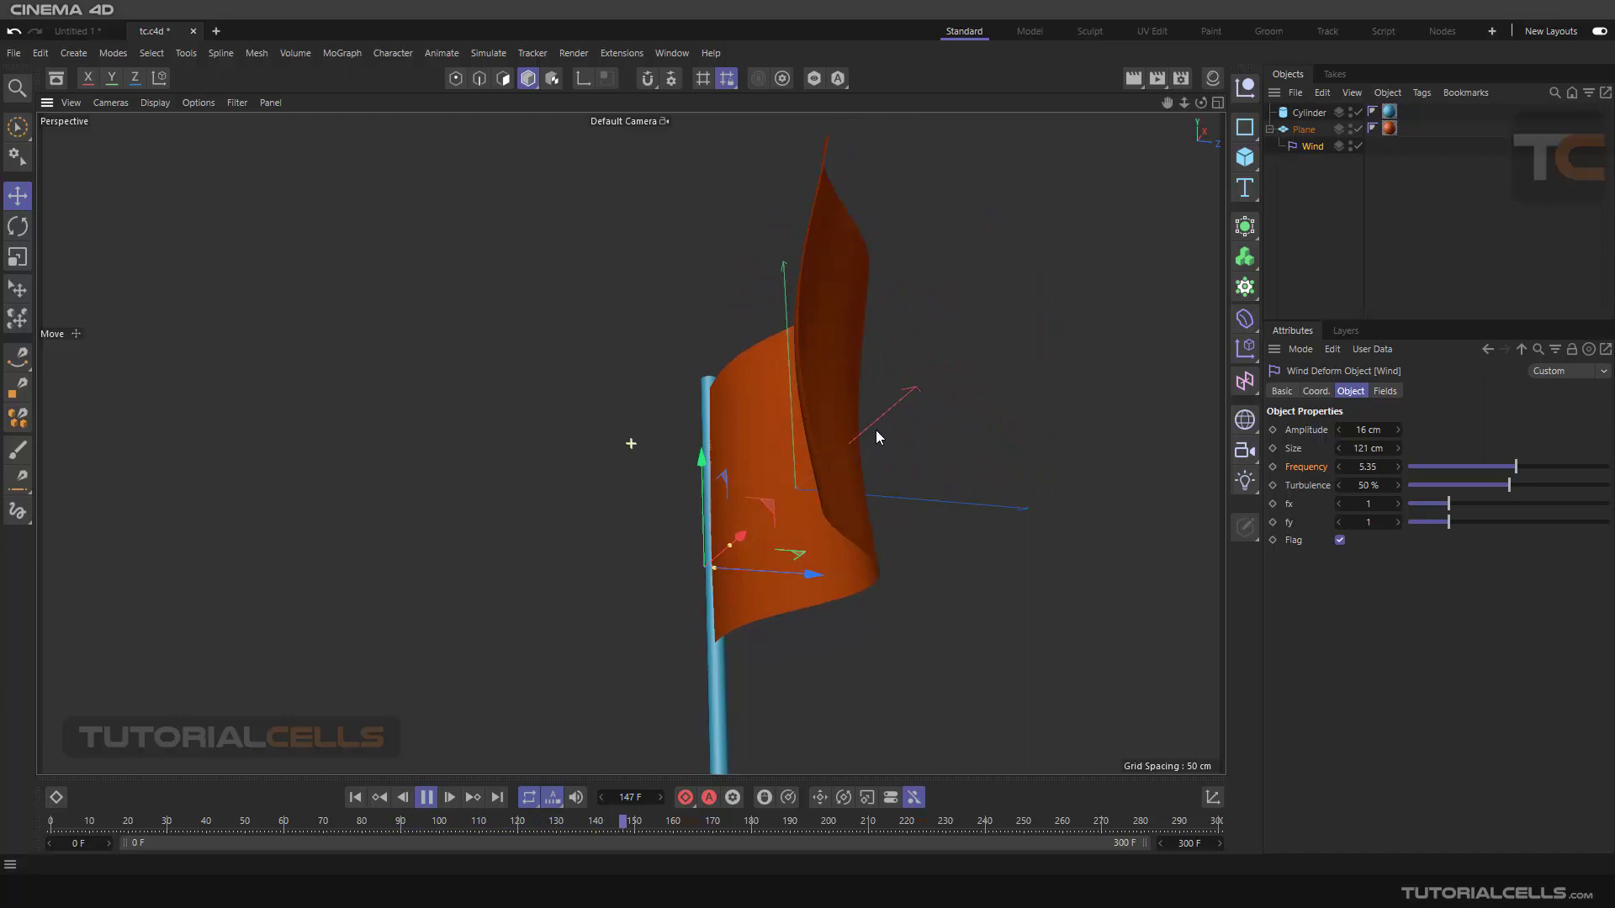
mouse_move(860, 431)
left_mouse_down("alt")
mouse_move(933, 548)
mouse_move(815, 454)
mouse_move(836, 445)
left_mouse_up("alt")
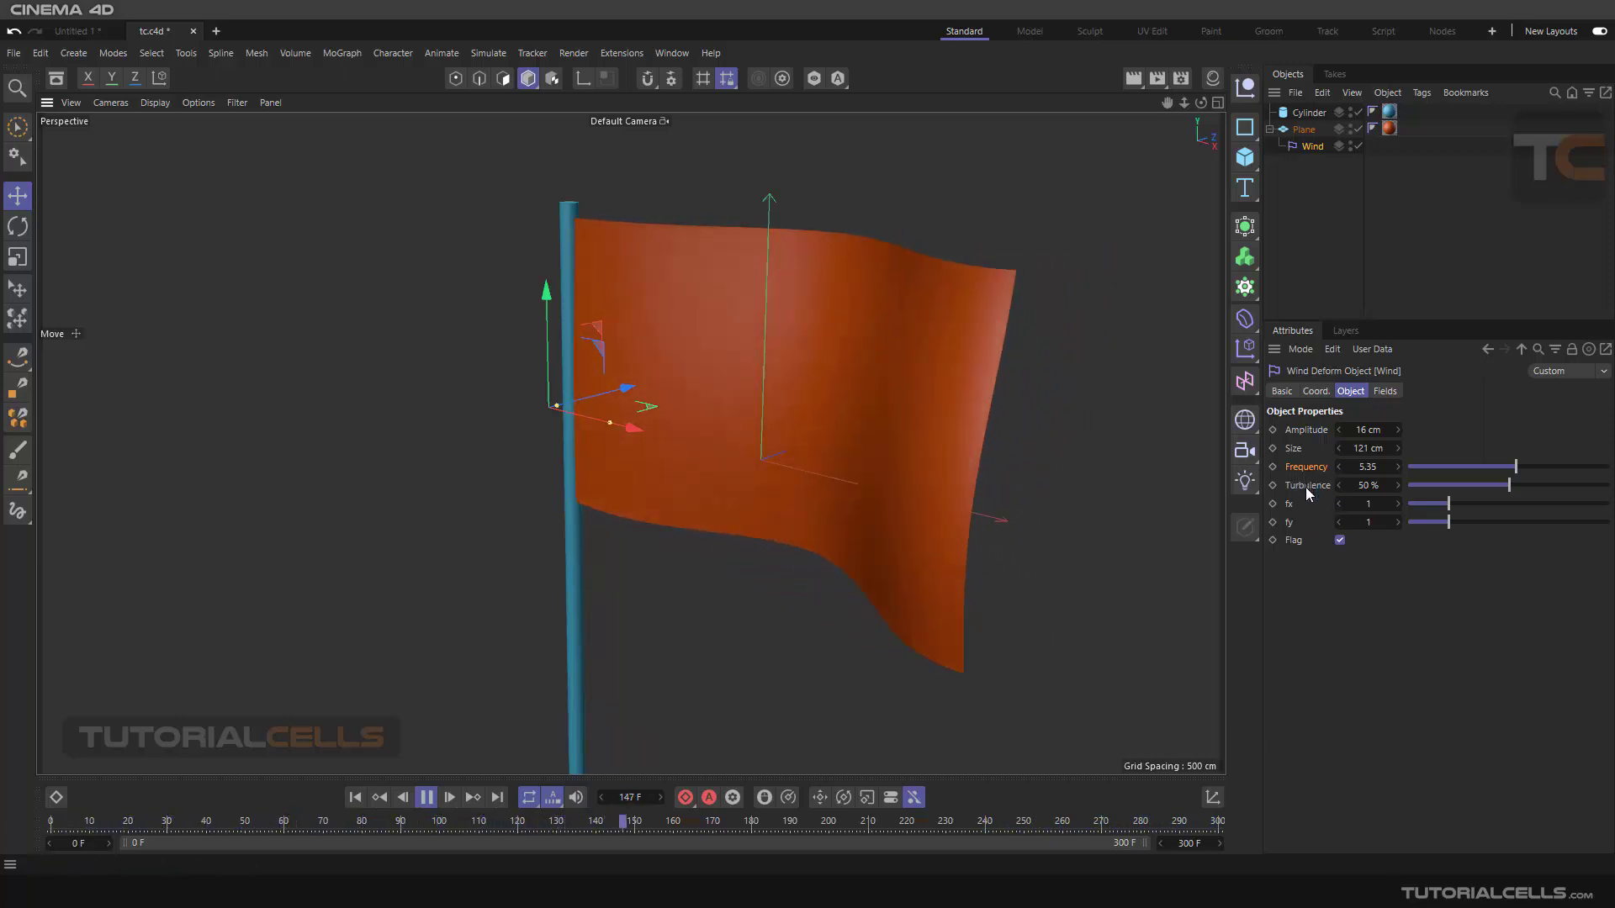
left_click_drag(1509, 485, 1183, 485)
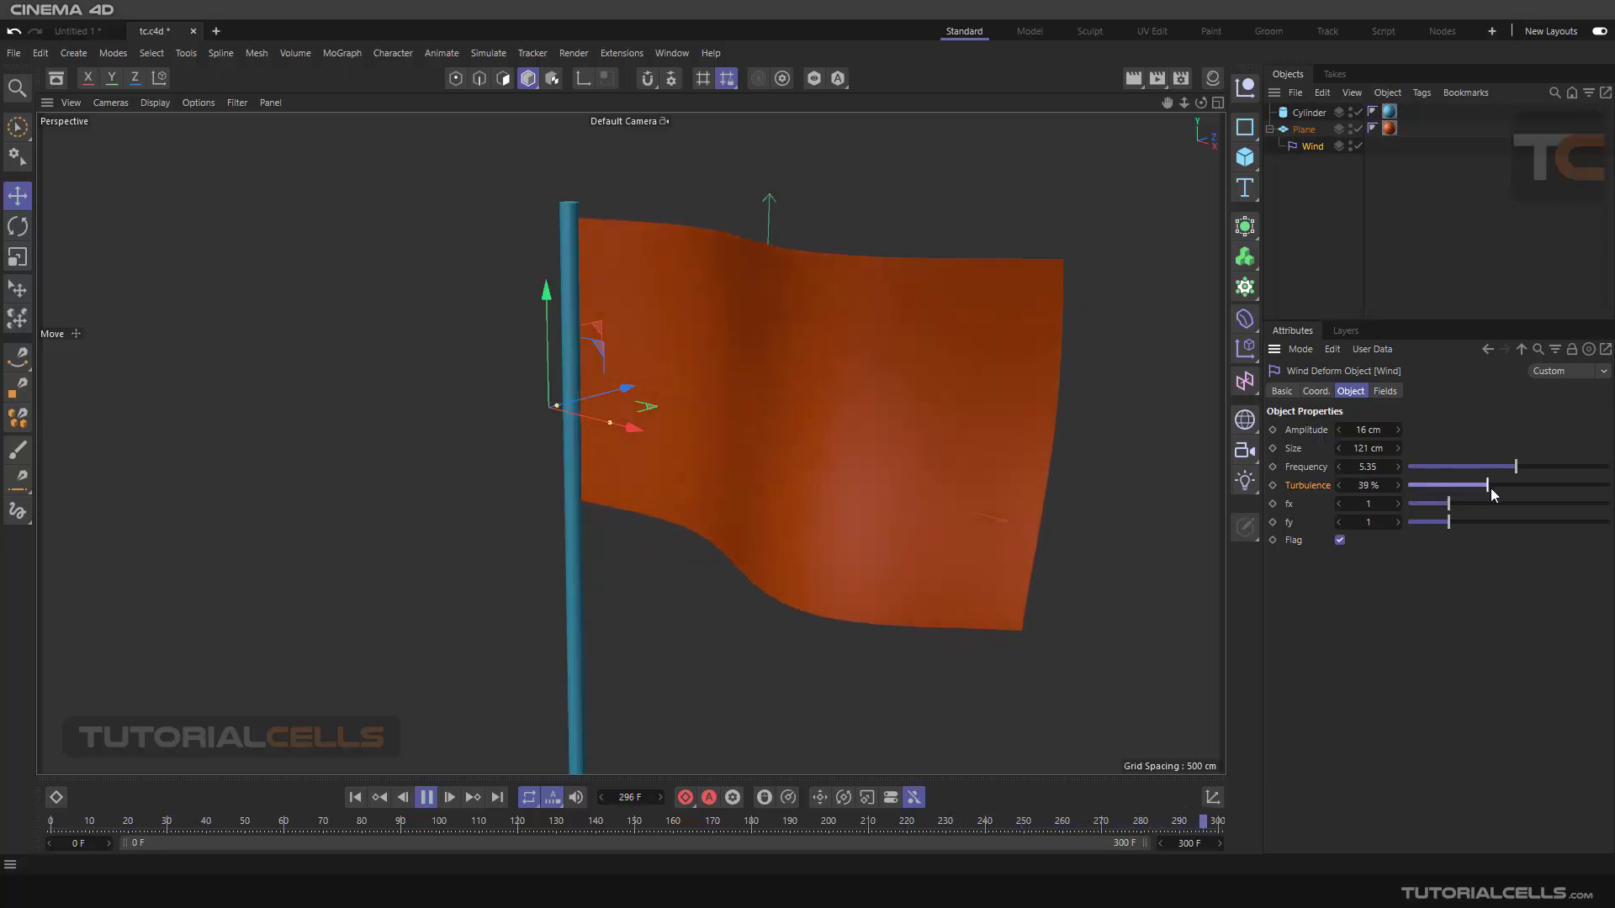
Step: Set the Wind deformer's Turbulence to 65 % and view the flag's motion from the side
left_click_drag(1505, 488, 1539, 488)
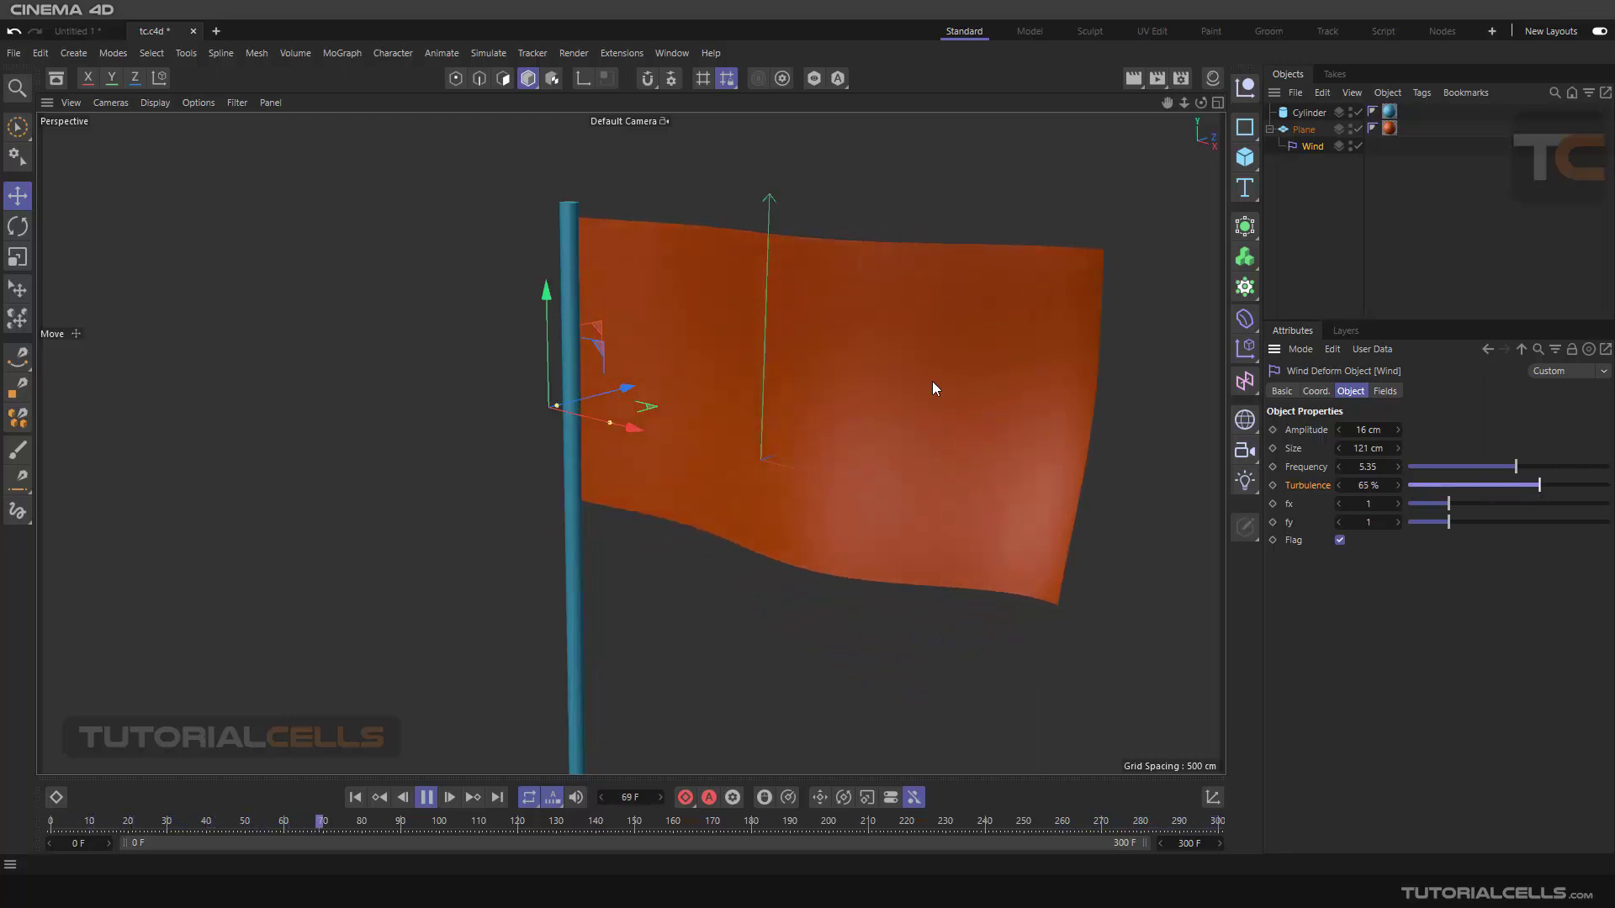
left_click_drag(901, 458, 691, 411, "alt")
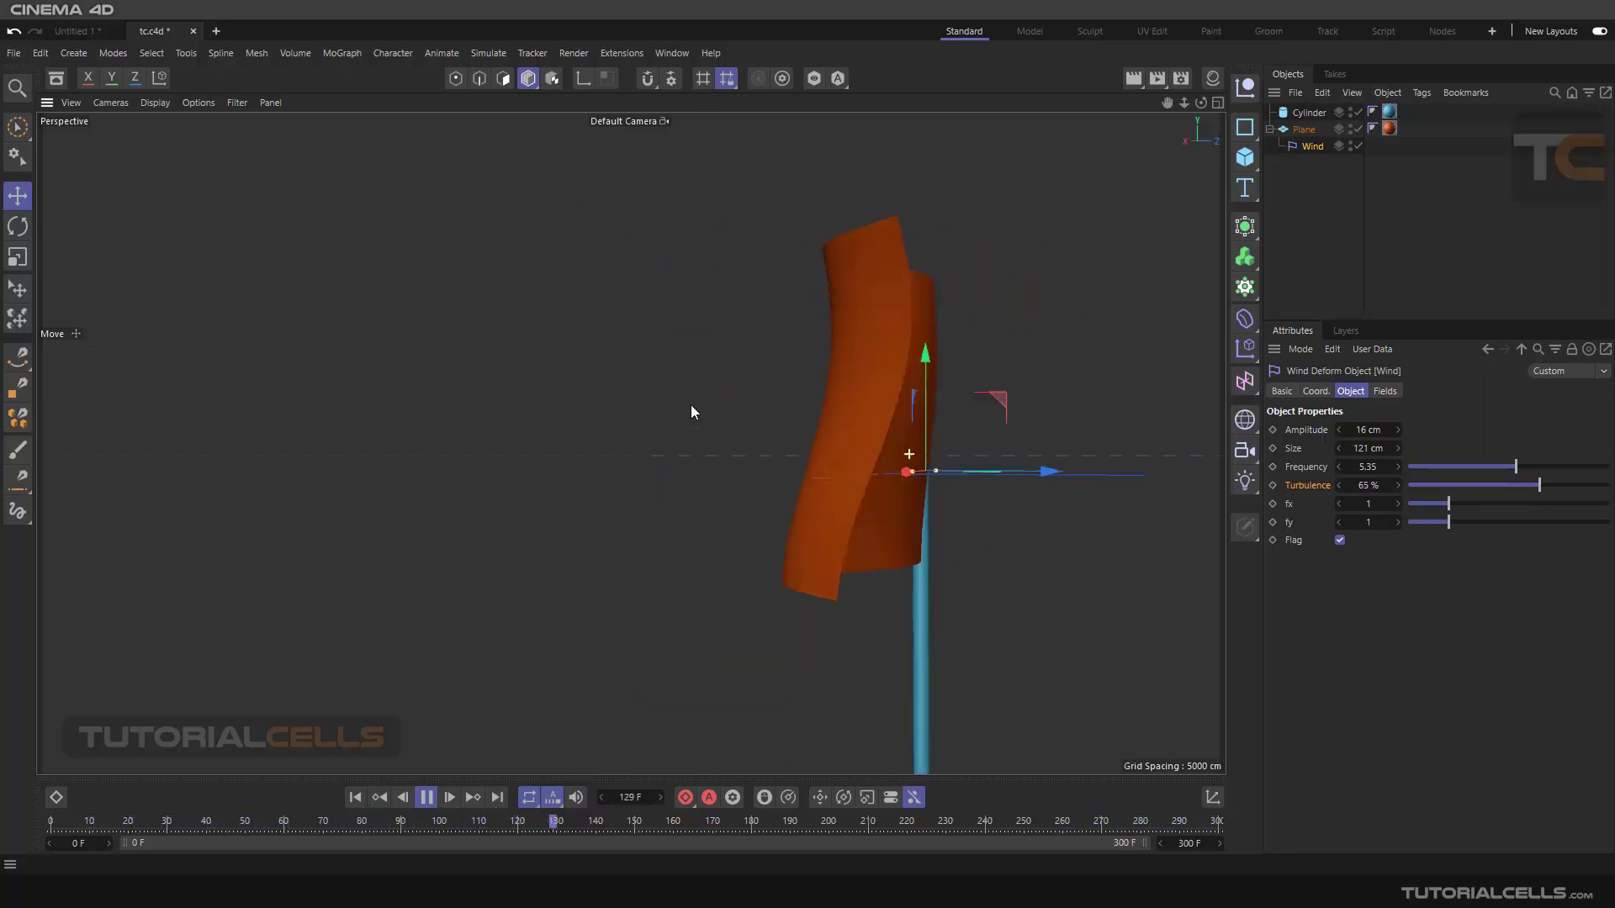
left_click_drag(838, 387, 915, 437, "alt")
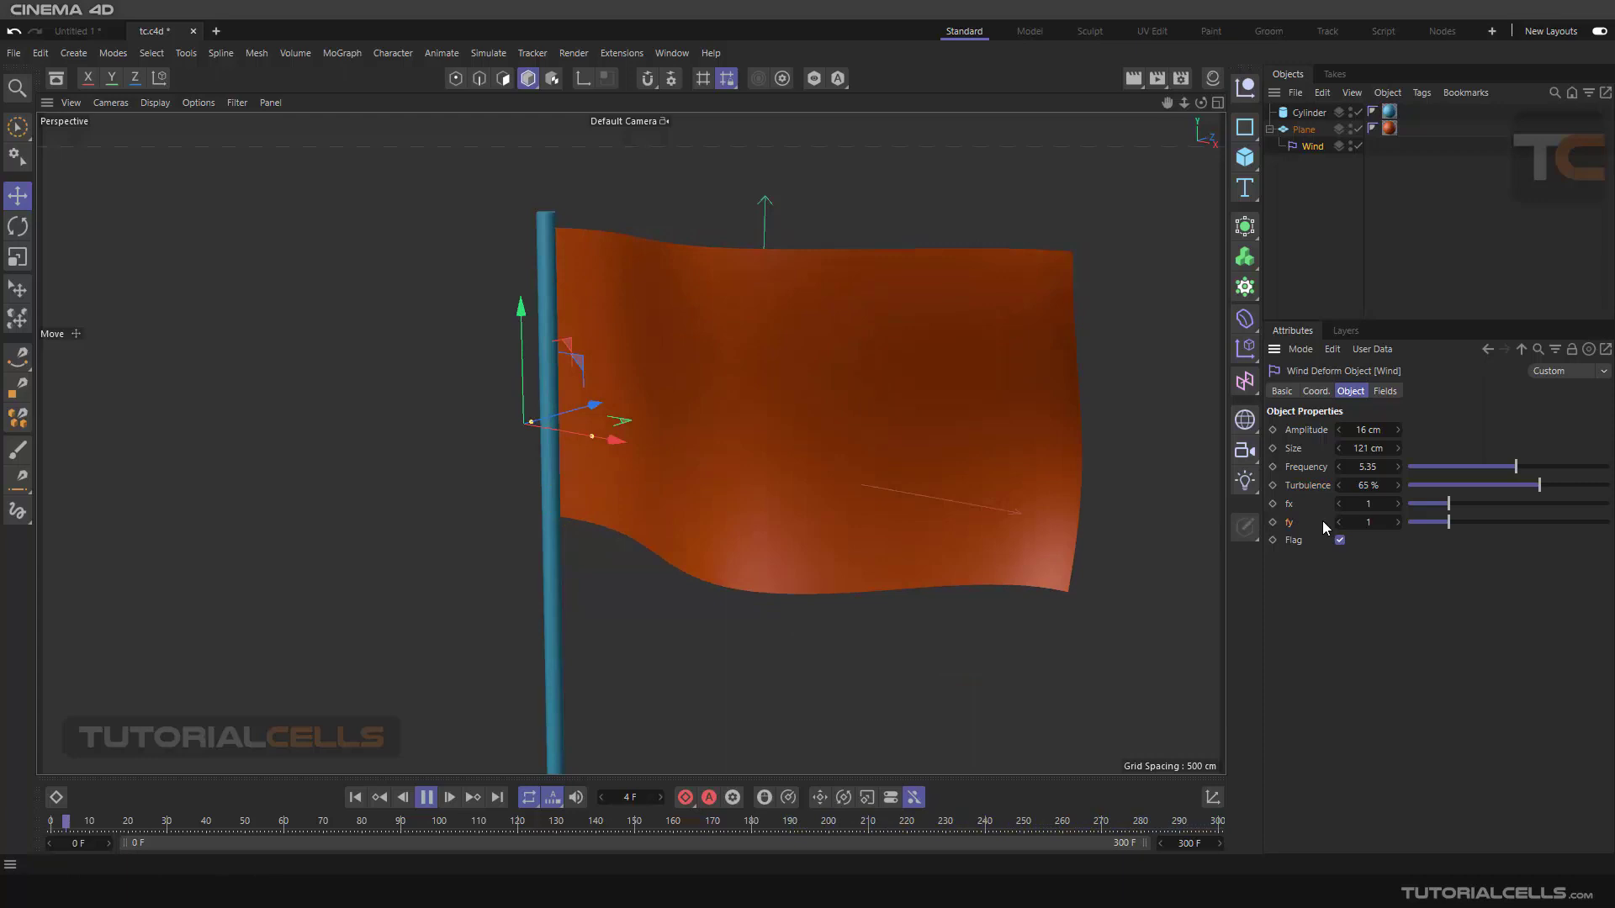
Step: Try the Wind deformer's fx at 0 and 1.59 and its fy at 1.7 and 0.99, and reset both to 1
left_click_drag(1448, 505, 1478, 523)
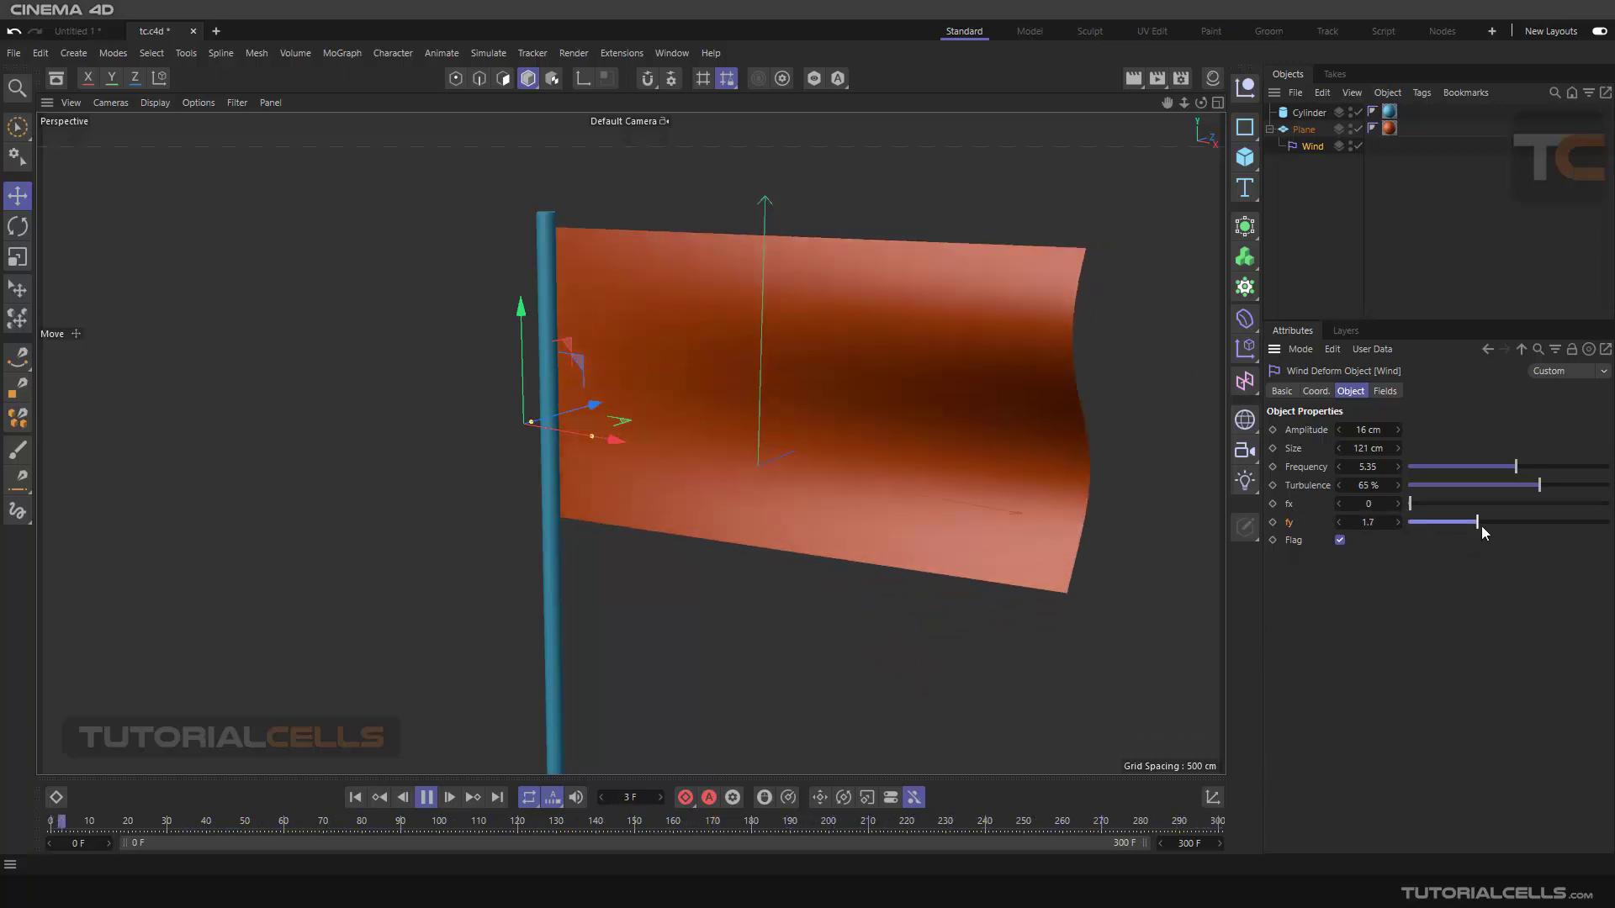
mouse_move(1429, 521)
left_mouse_down()
mouse_move(1409, 522)
mouse_move(1472, 504)
mouse_move(1449, 523)
left_mouse_up()
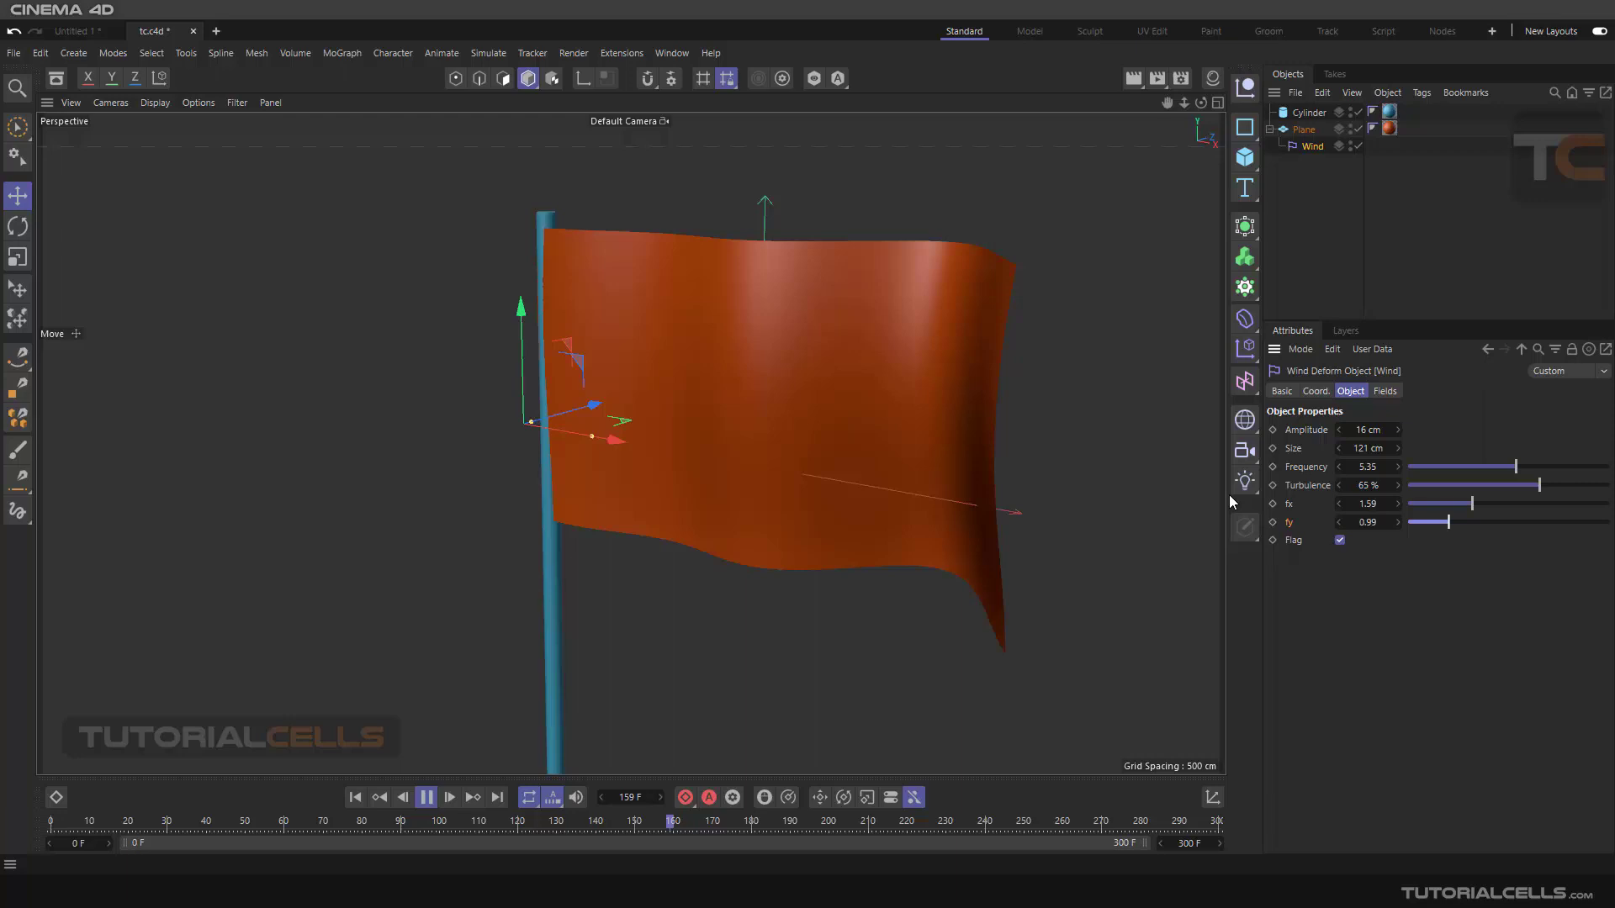
left_click_drag(1017, 461, 986, 443, "alt")
left_click(1397, 522)
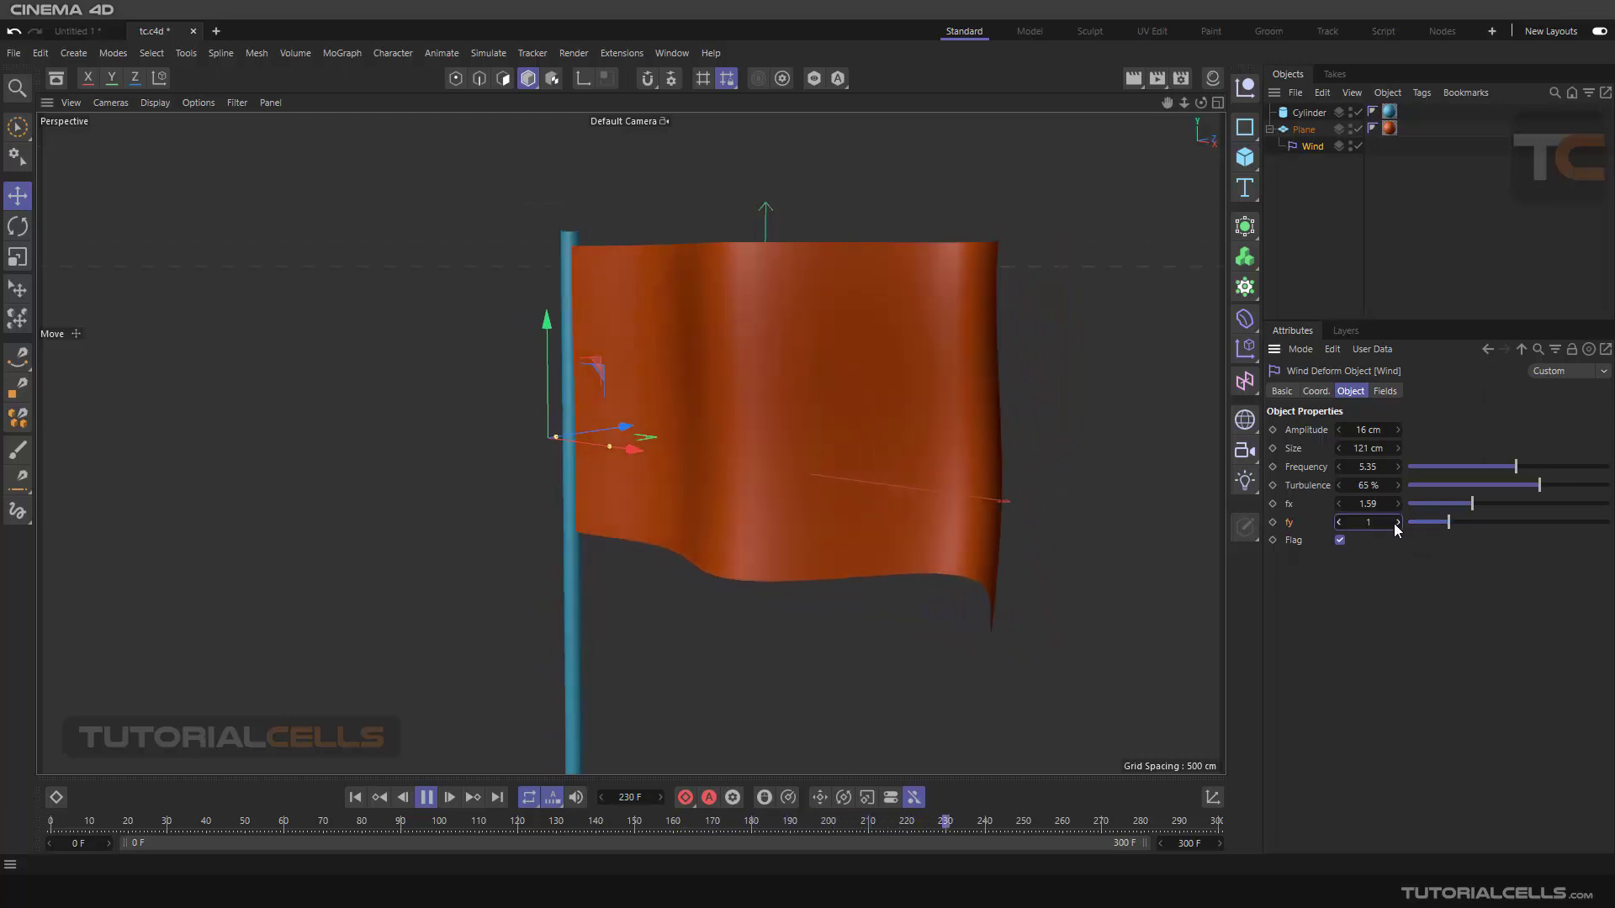
right_click(1397, 504)
Step: Increase the Wind deformer's Size to about 139.3 cm with its handle in the viewport
left_click_drag(1006, 426, 961, 422, "alt")
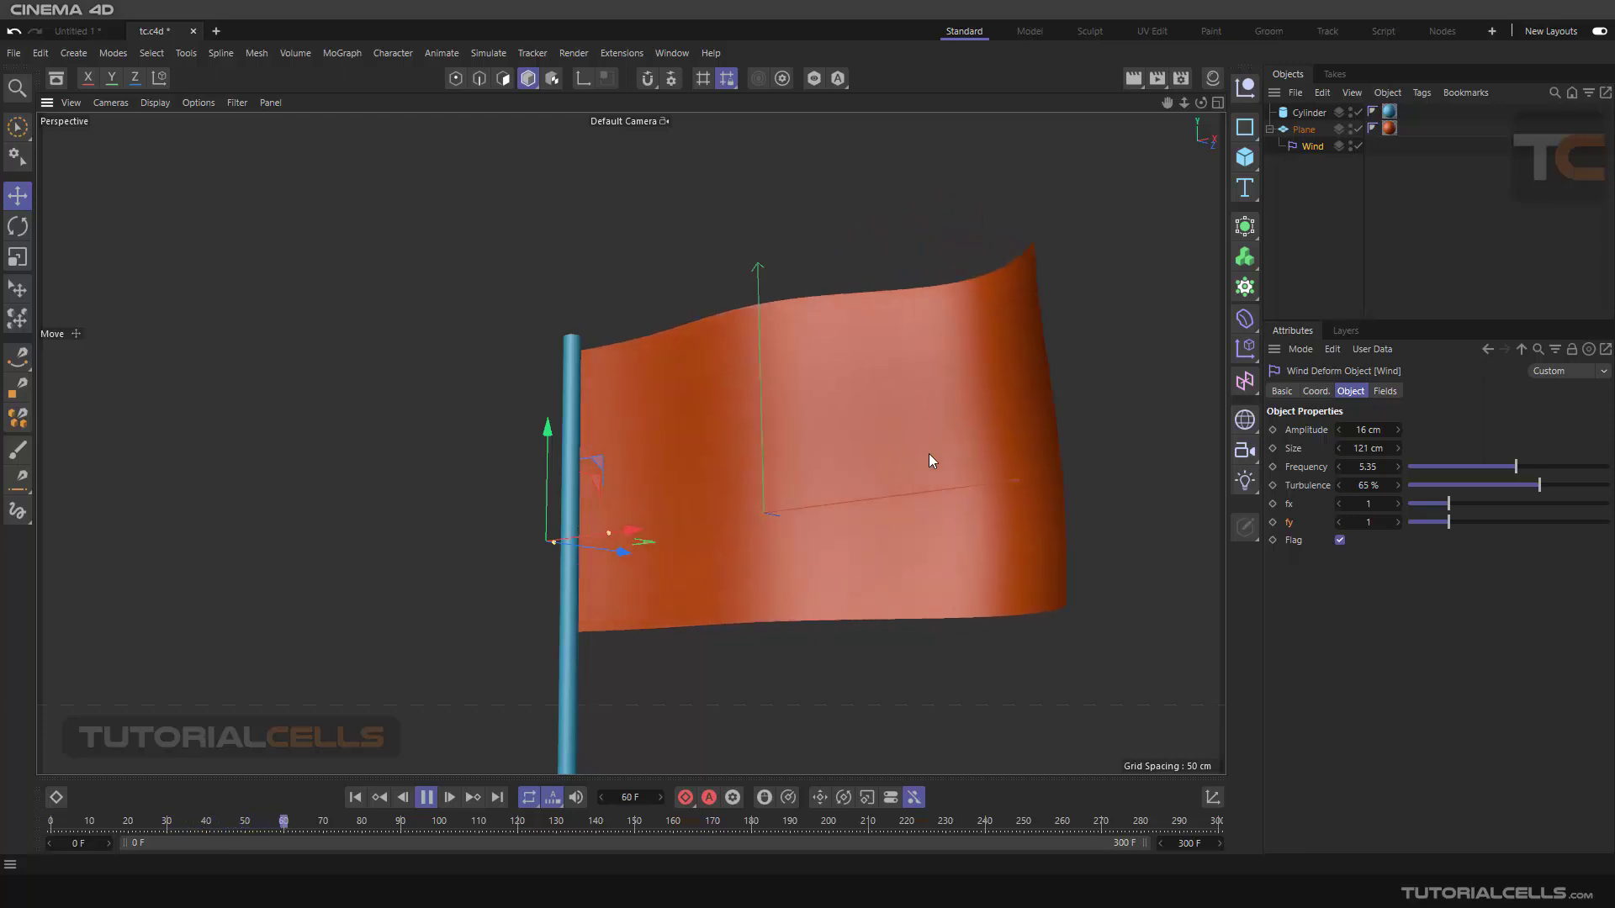
left_click_drag(900, 491, 895, 485, "alt")
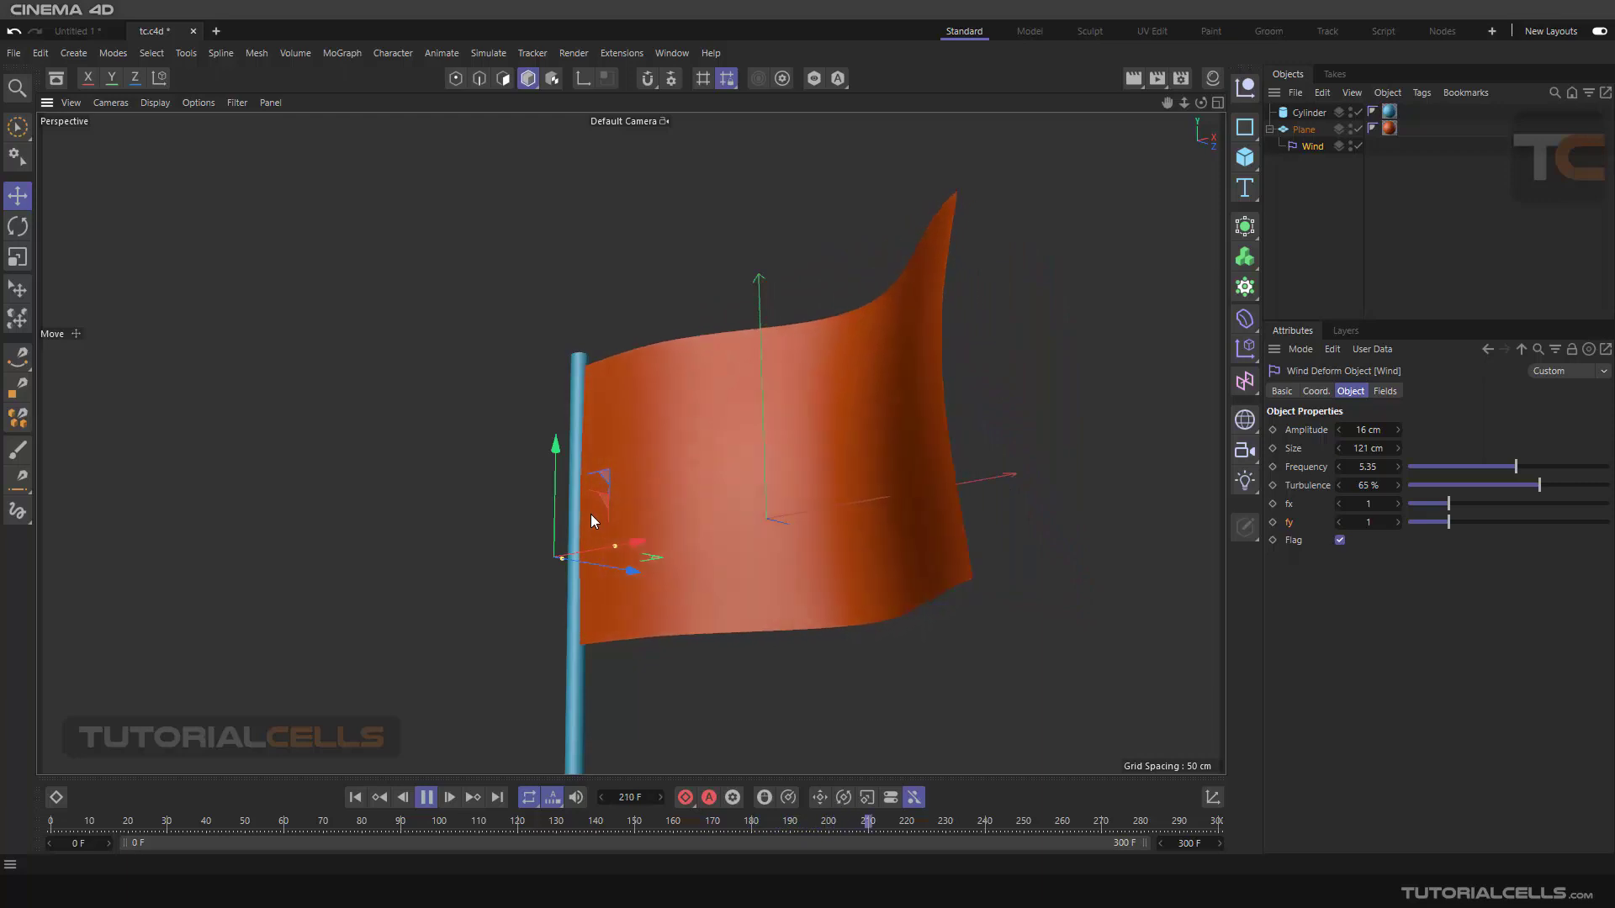
scroll(591, 513, "up", 2)
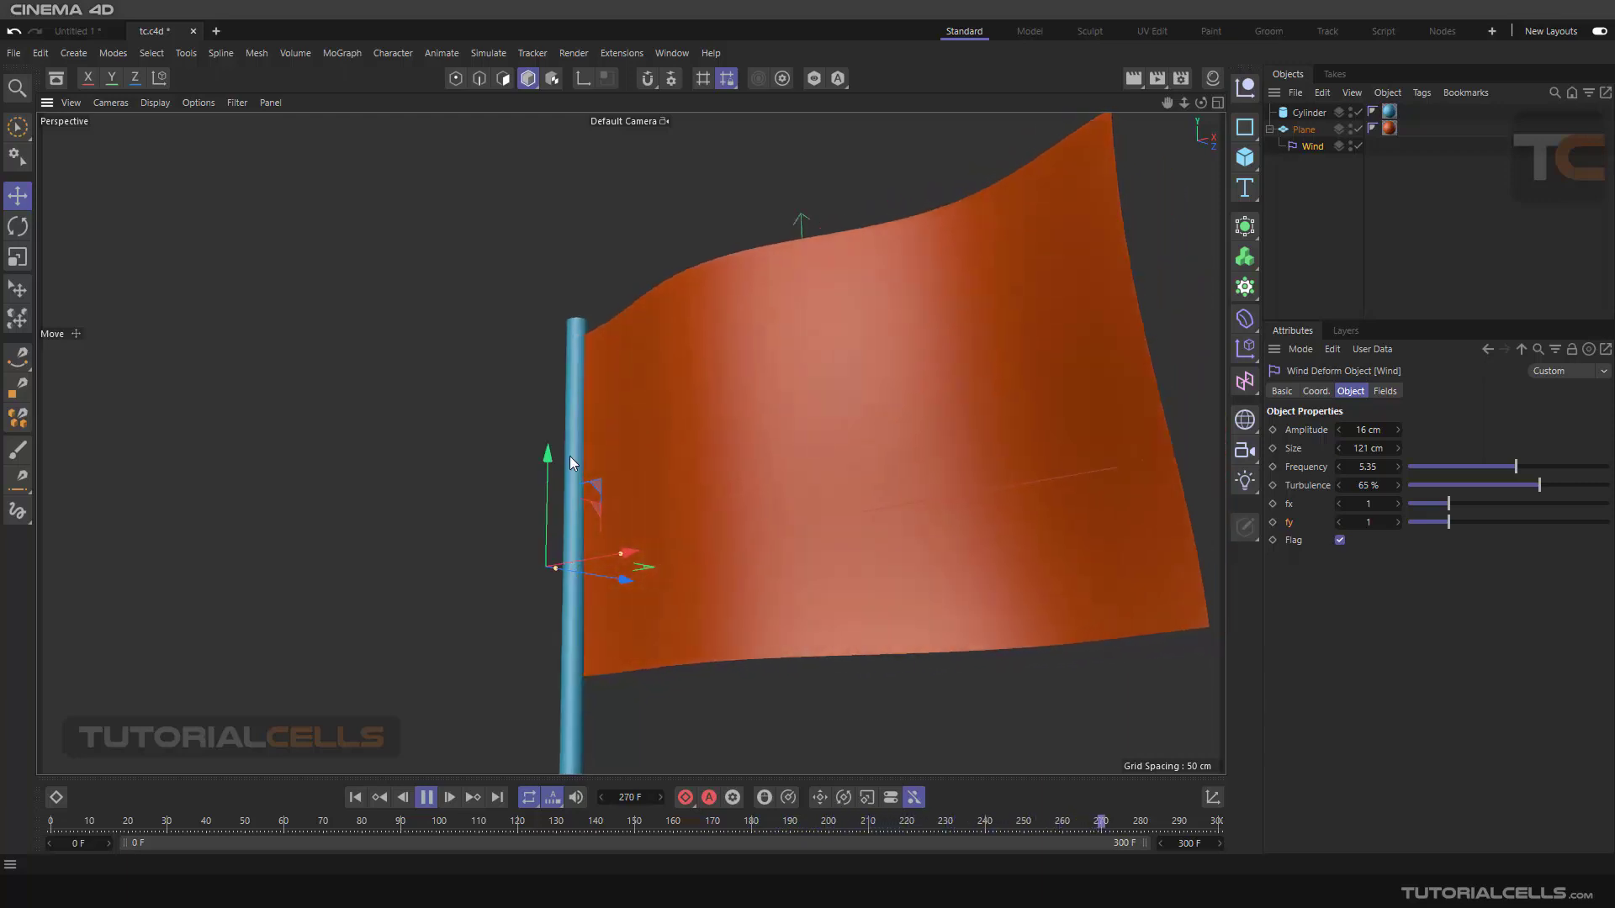
left_click_drag(626, 555, 653, 581, "alt")
scroll(579, 548, "down", 2)
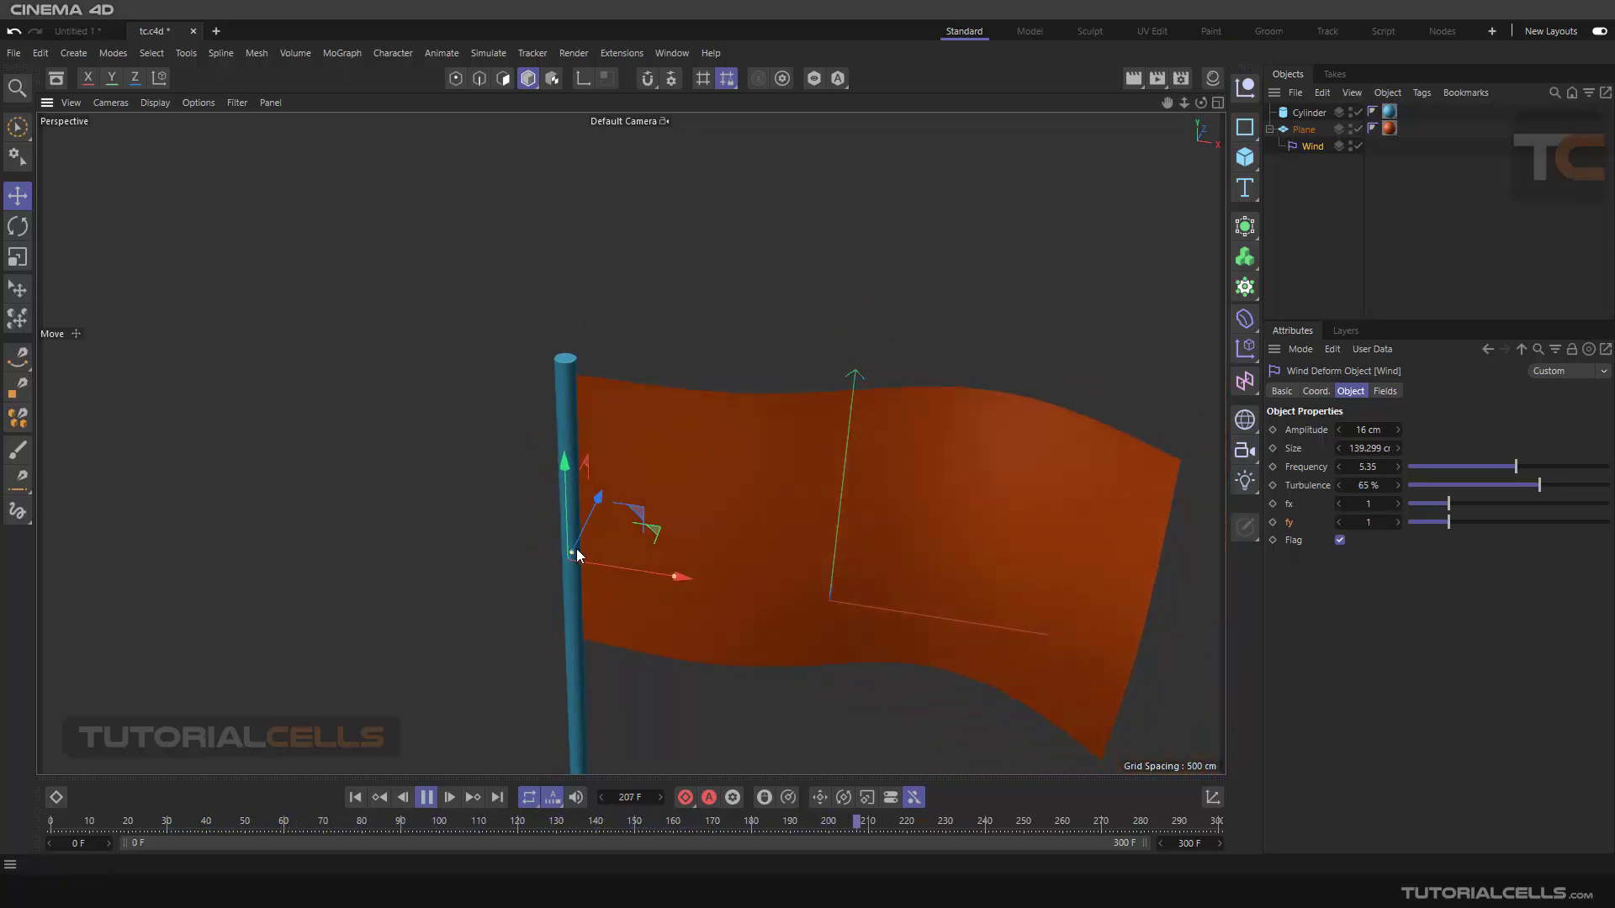
Step: Examine the waving flag from several angles during playback and check the Wind deformer's field settings
left_click_drag(586, 624, 577, 517, "alt")
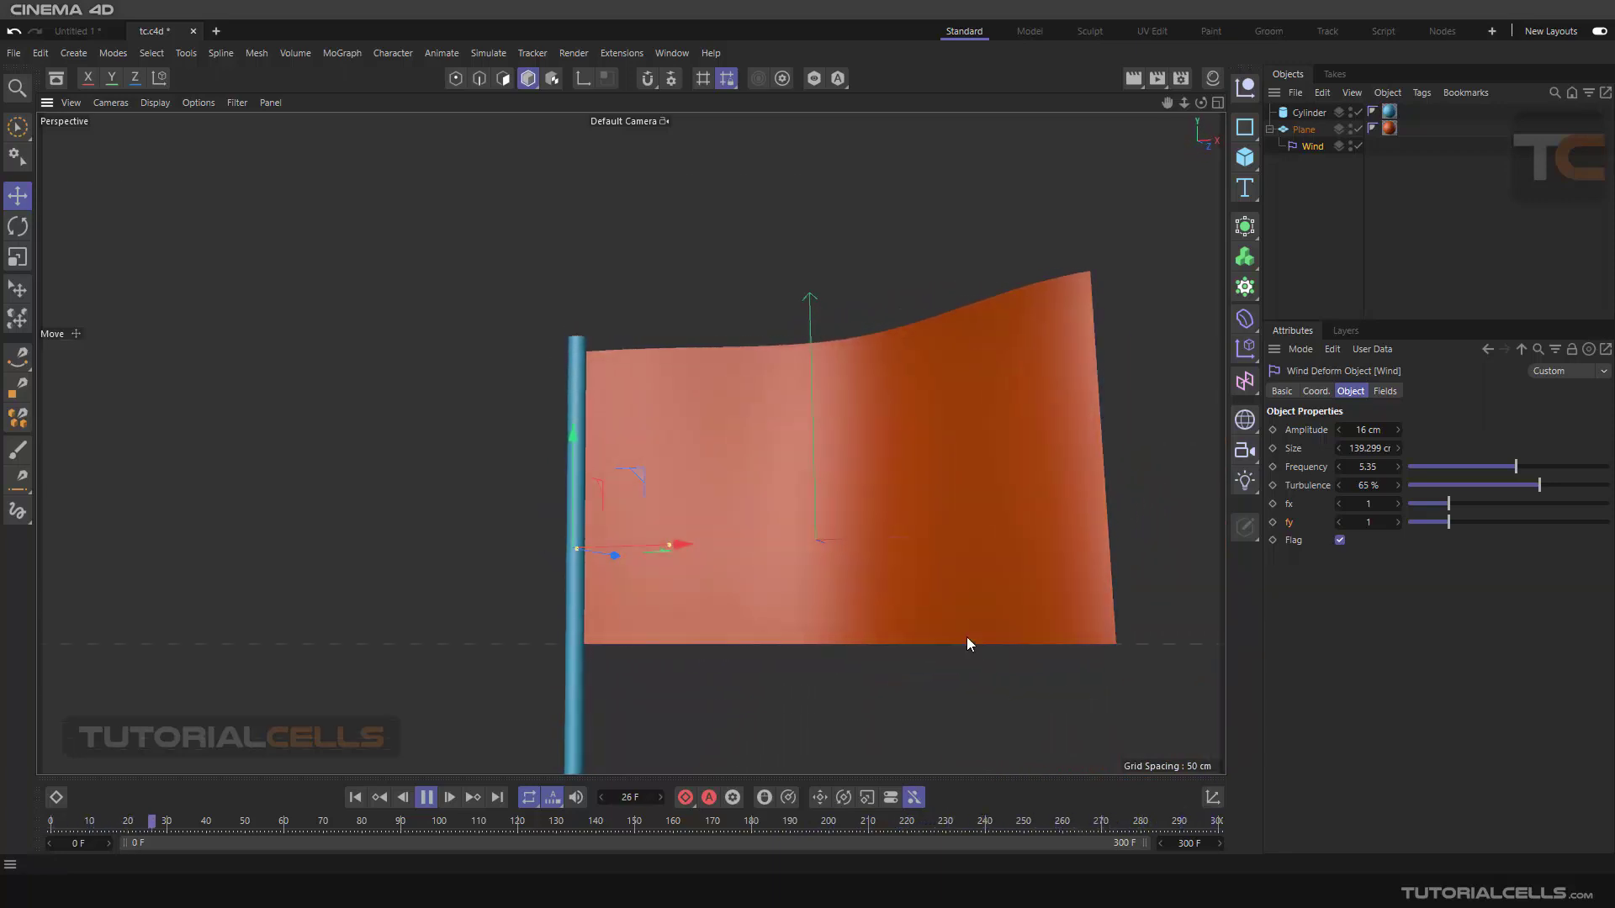
middle_click_drag(967, 638, 896, 607, "alt")
left_click_drag(930, 684, 910, 680, "alt")
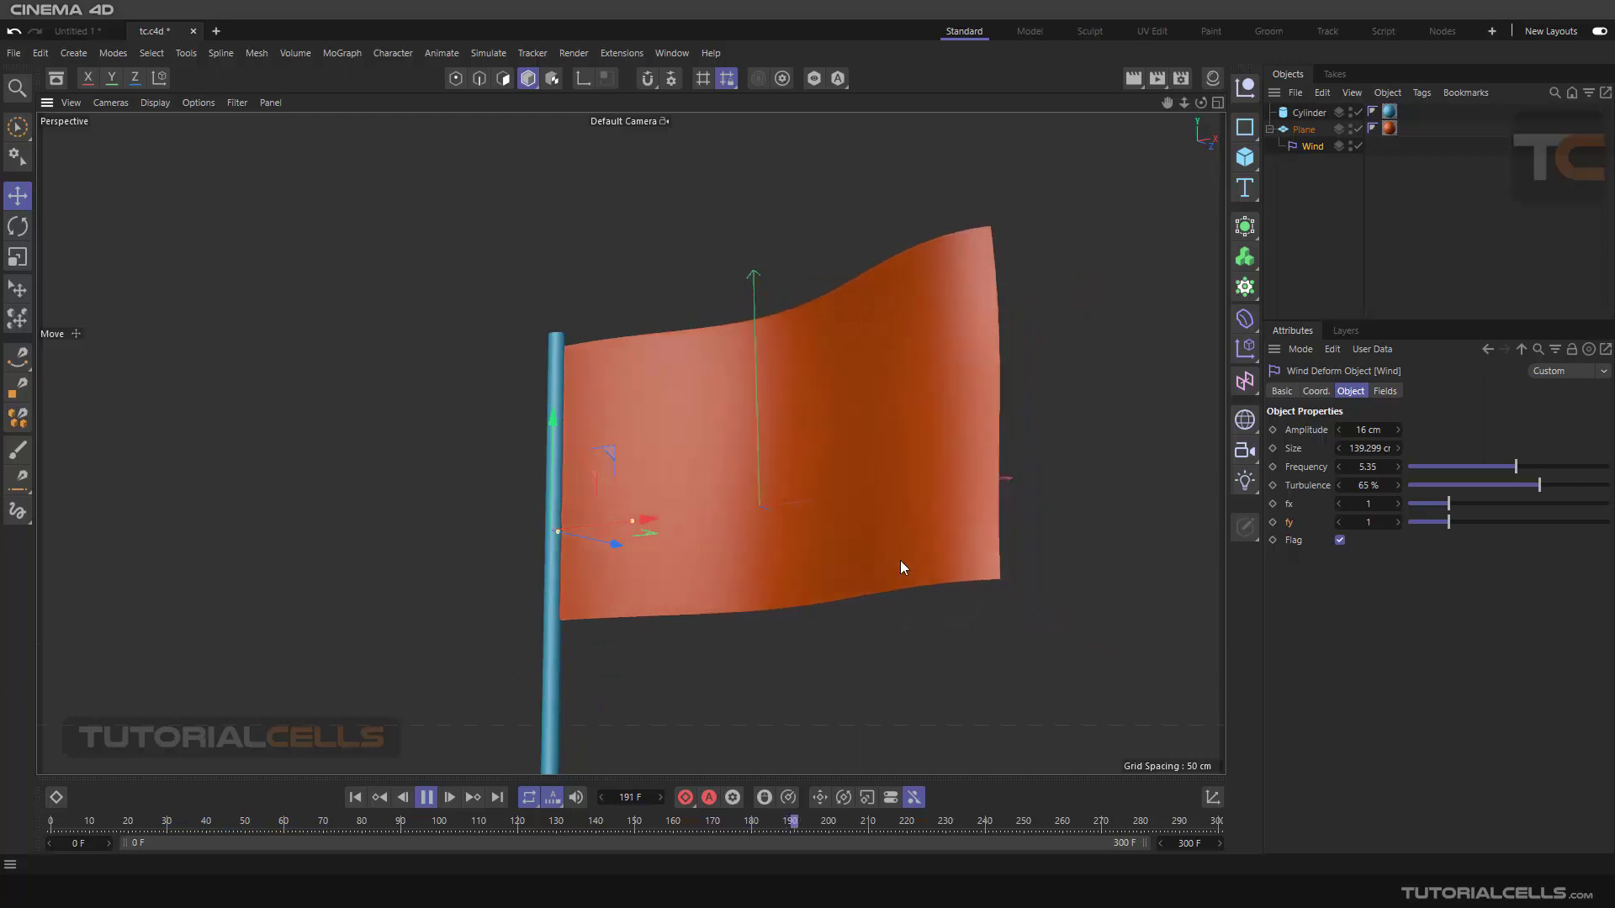
middle_click_drag(900, 522, 932, 486, "alt")
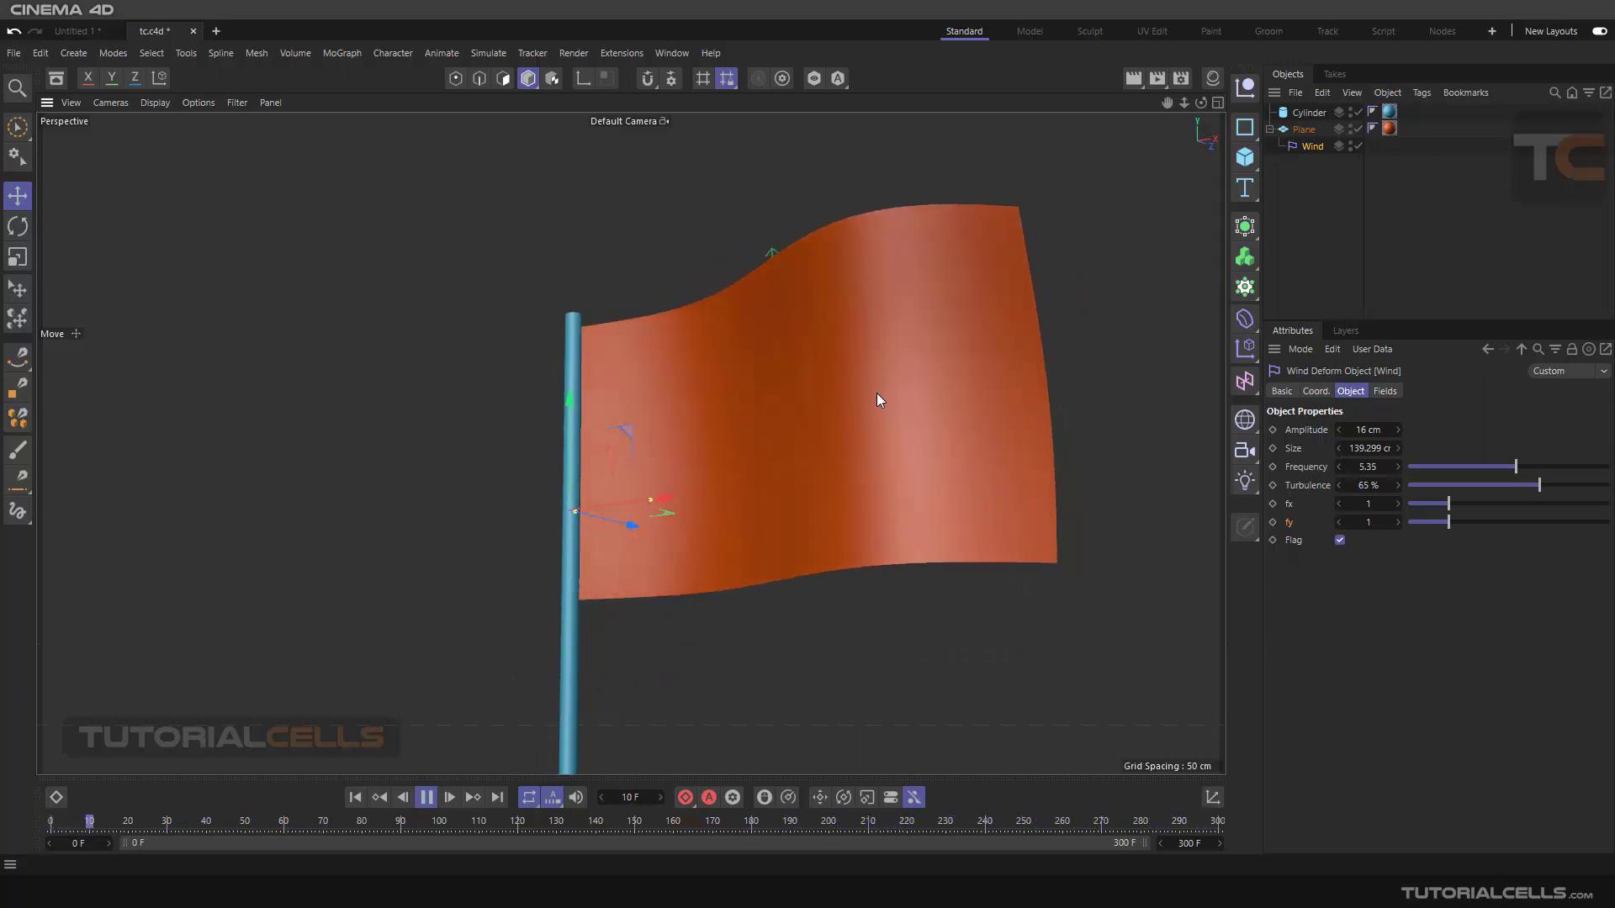
left_click_drag(877, 392, 860, 381, "alt")
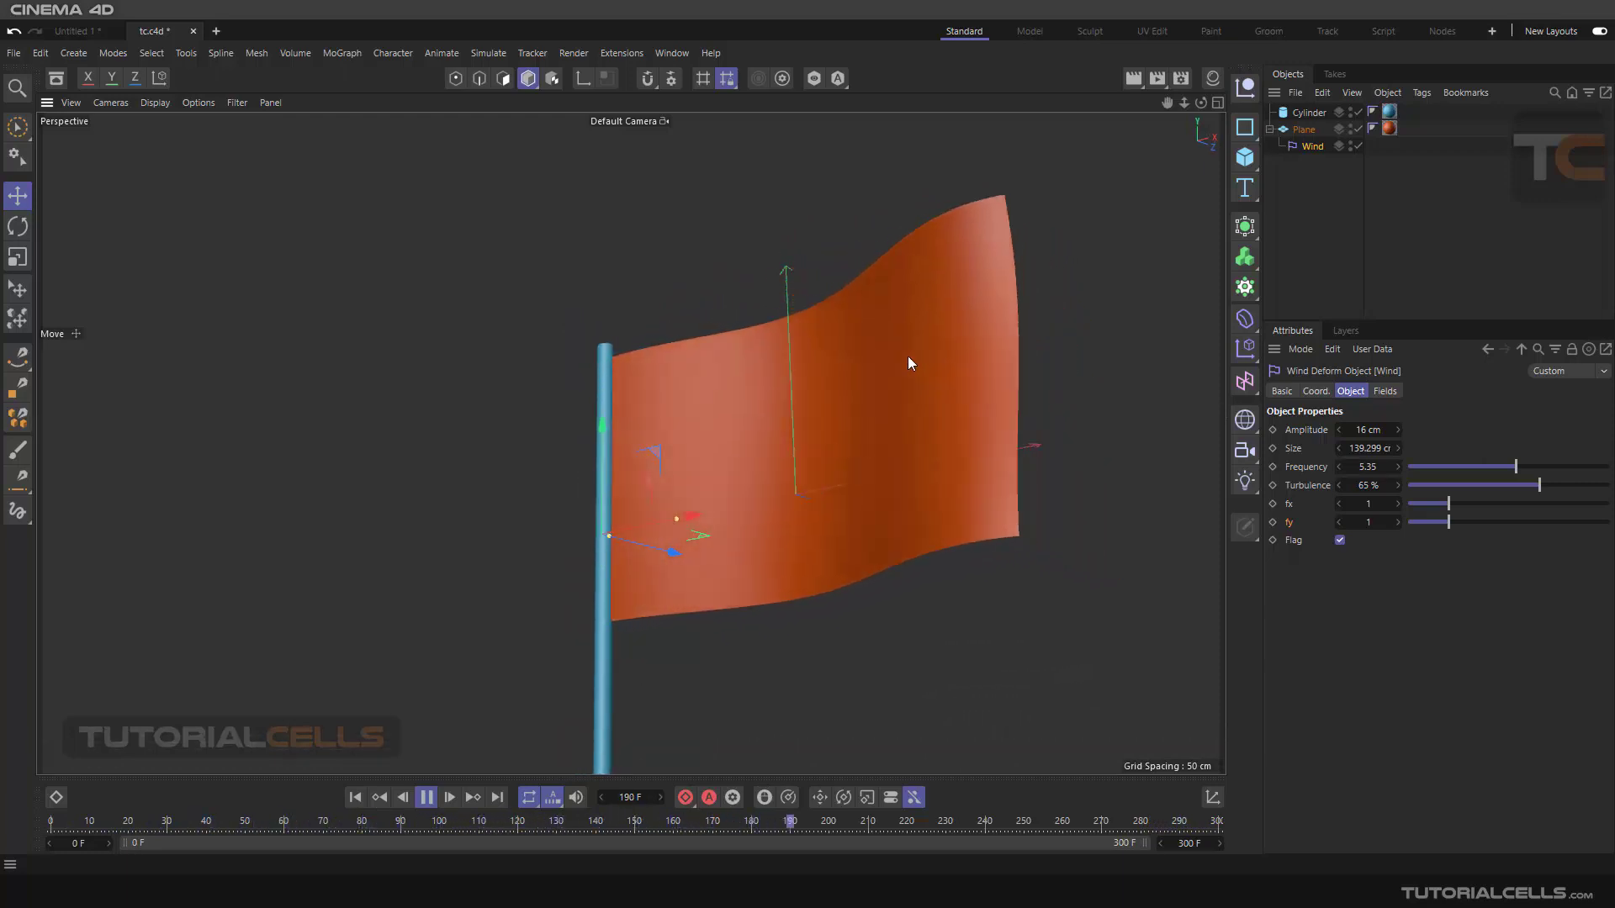
left_click_drag(907, 356, 910, 428, "alt")
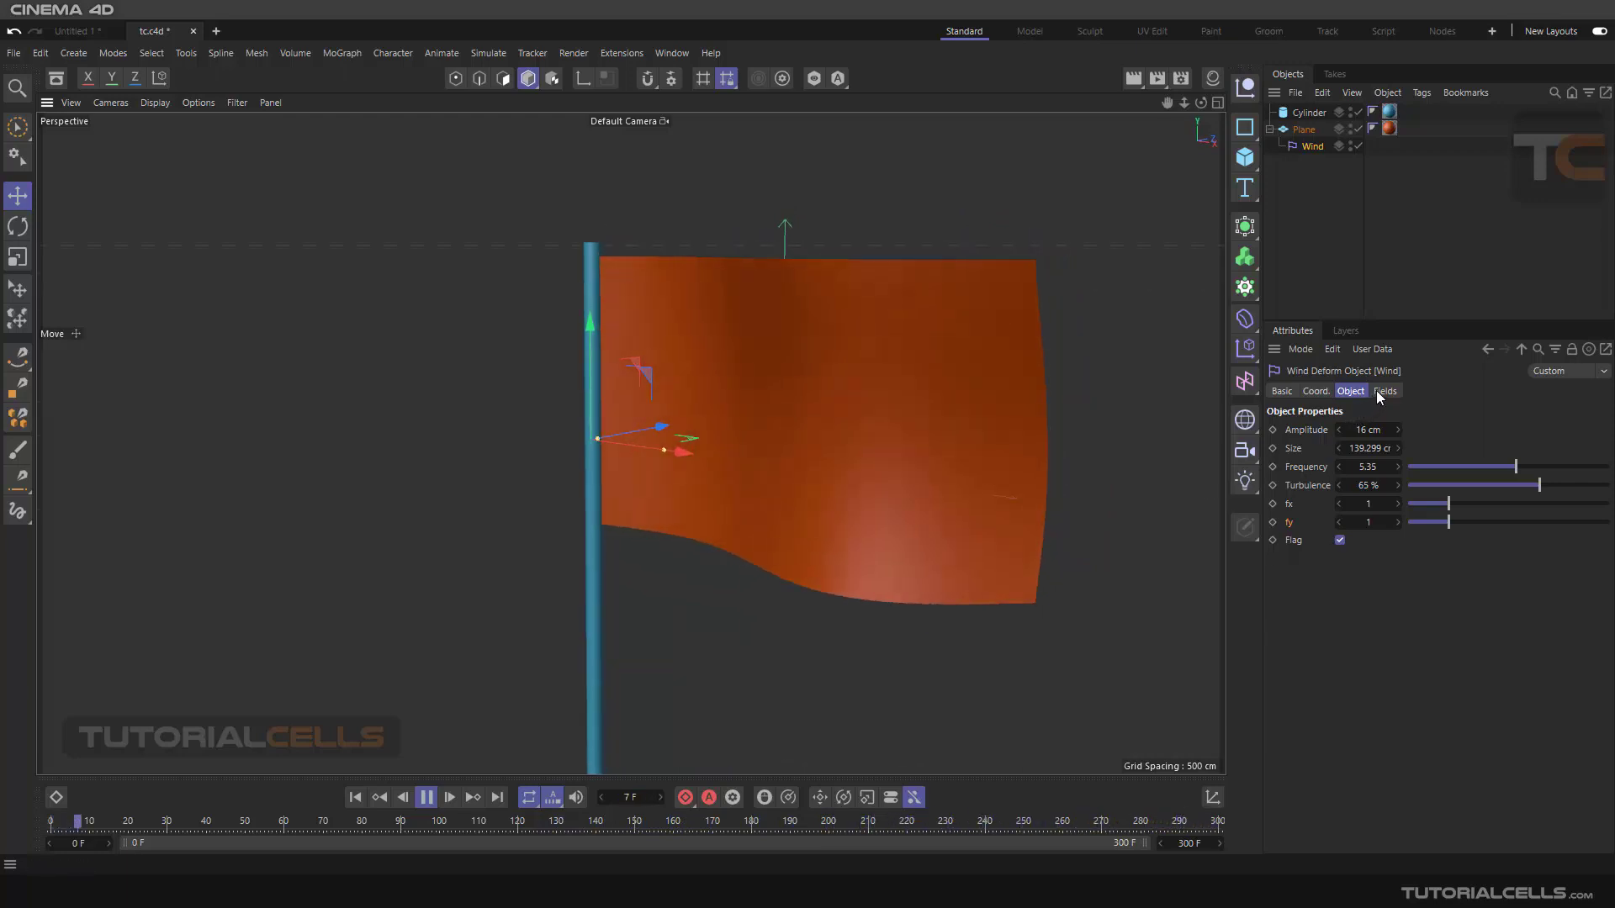
left_click(1383, 391)
left_click(1351, 391)
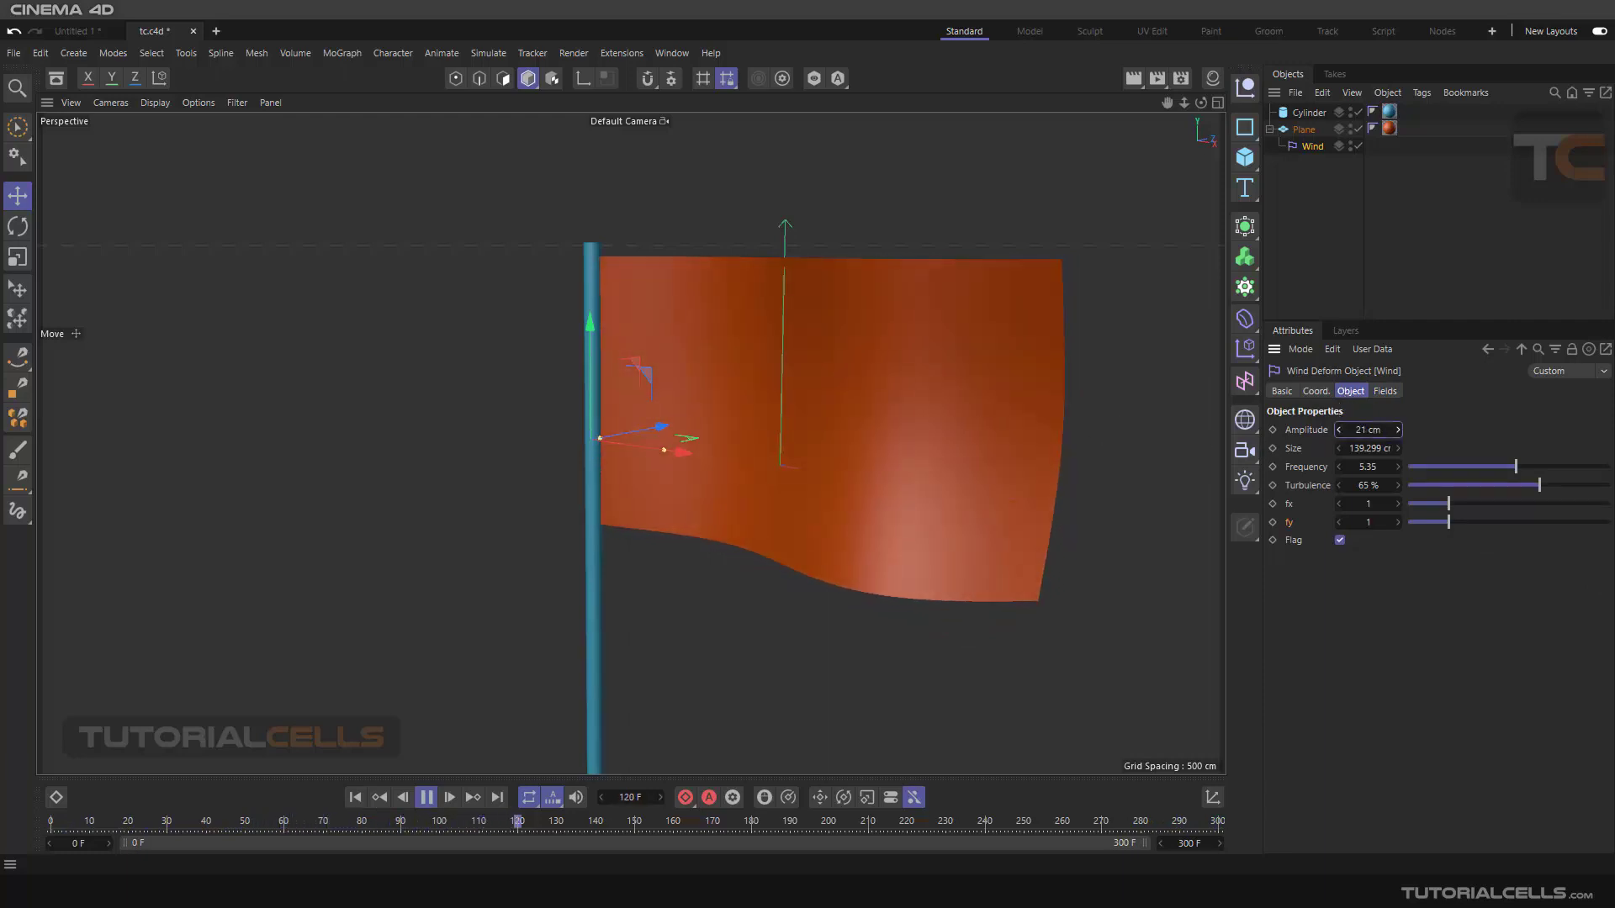
Step: Set the Wind deformer's Amplitude to 34 cm and Size to about 55.3 cm, and view the stronger folds during playback
left_click_drag(1359, 430, 1280, 452)
left_click_drag(826, 392, 863, 438, "alt")
middle_click_drag(850, 371, 837, 392, "alt")
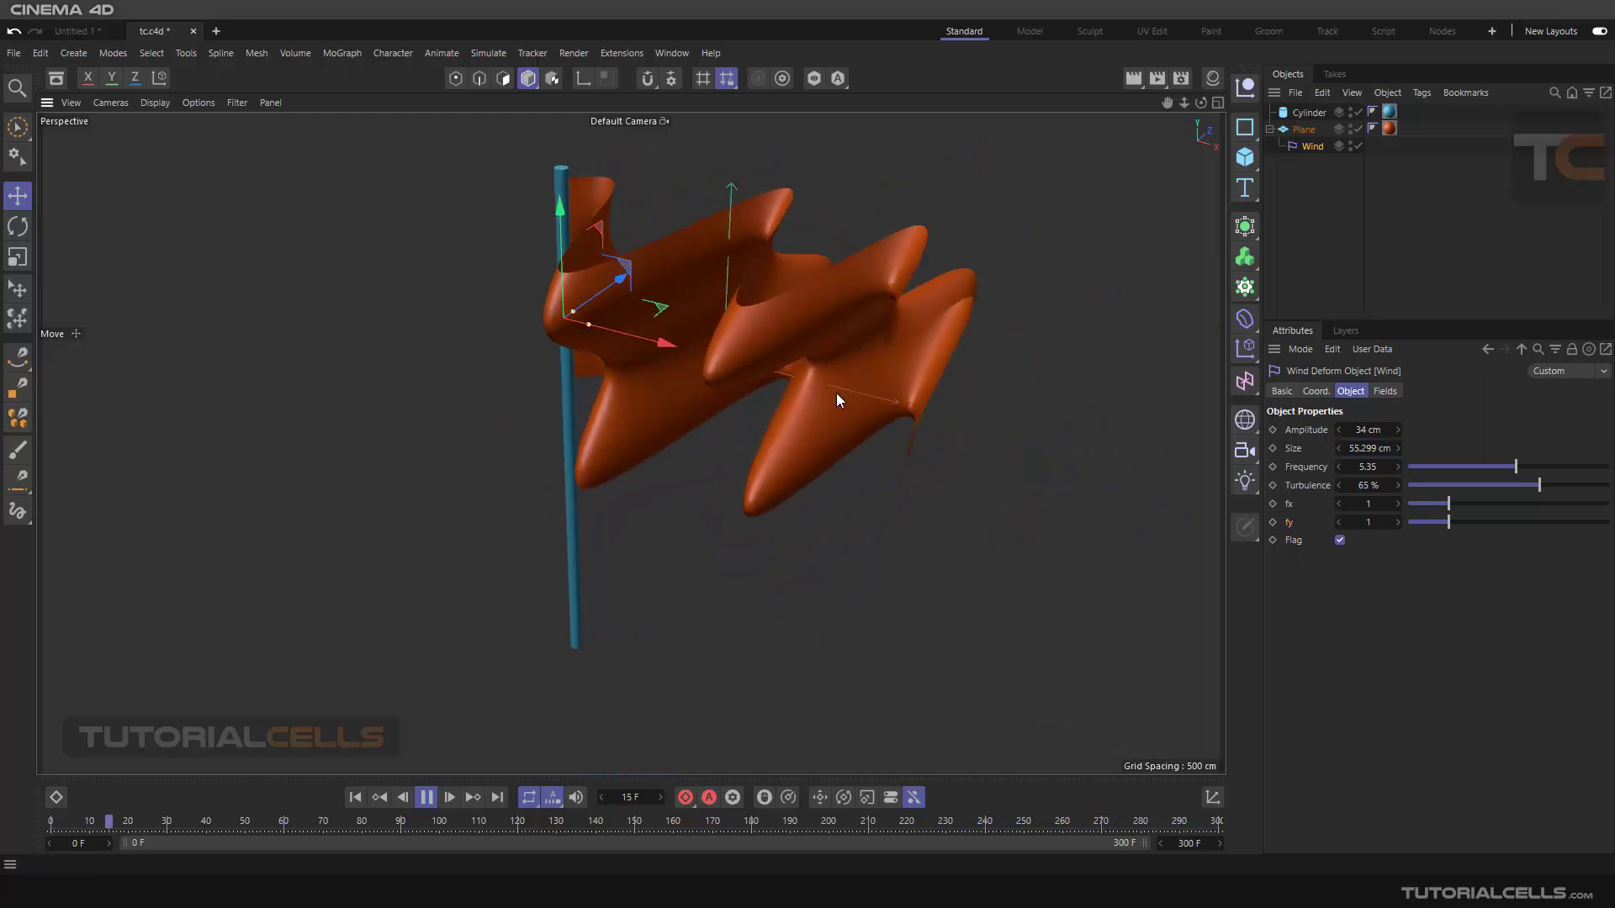
left_click_drag(826, 392, 828, 356, "alt")
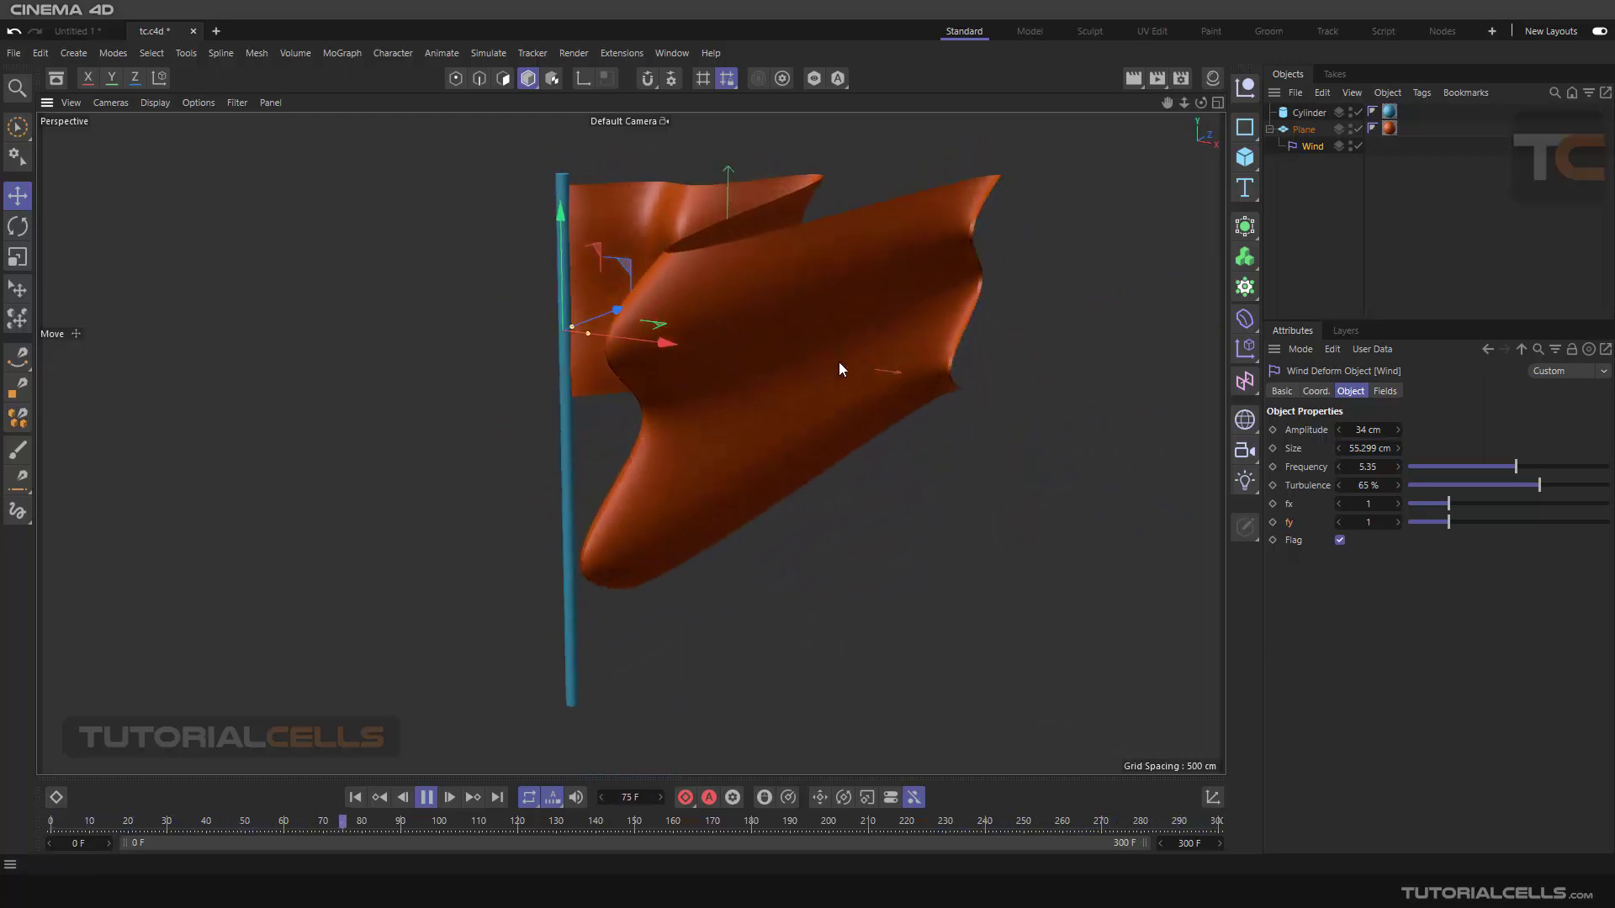
middle_click_drag(1033, 330, 1019, 359, "alt")
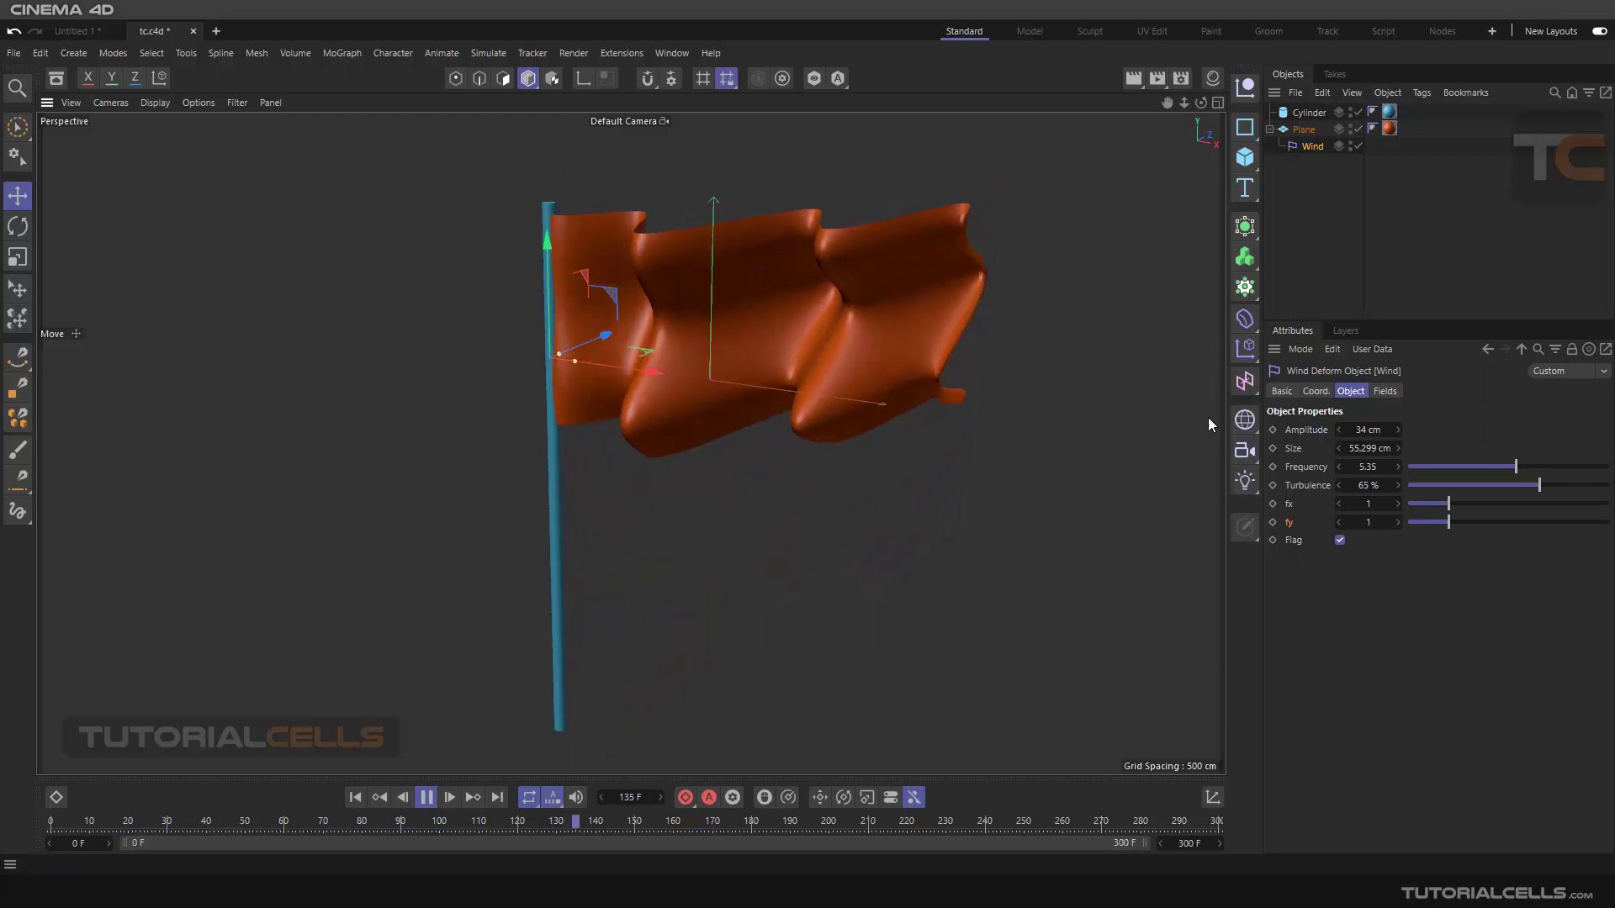
Step: Add a Spherical Field to the Wind deformer and enlarge it to a Size of about 193 cm
left_click(1386, 395)
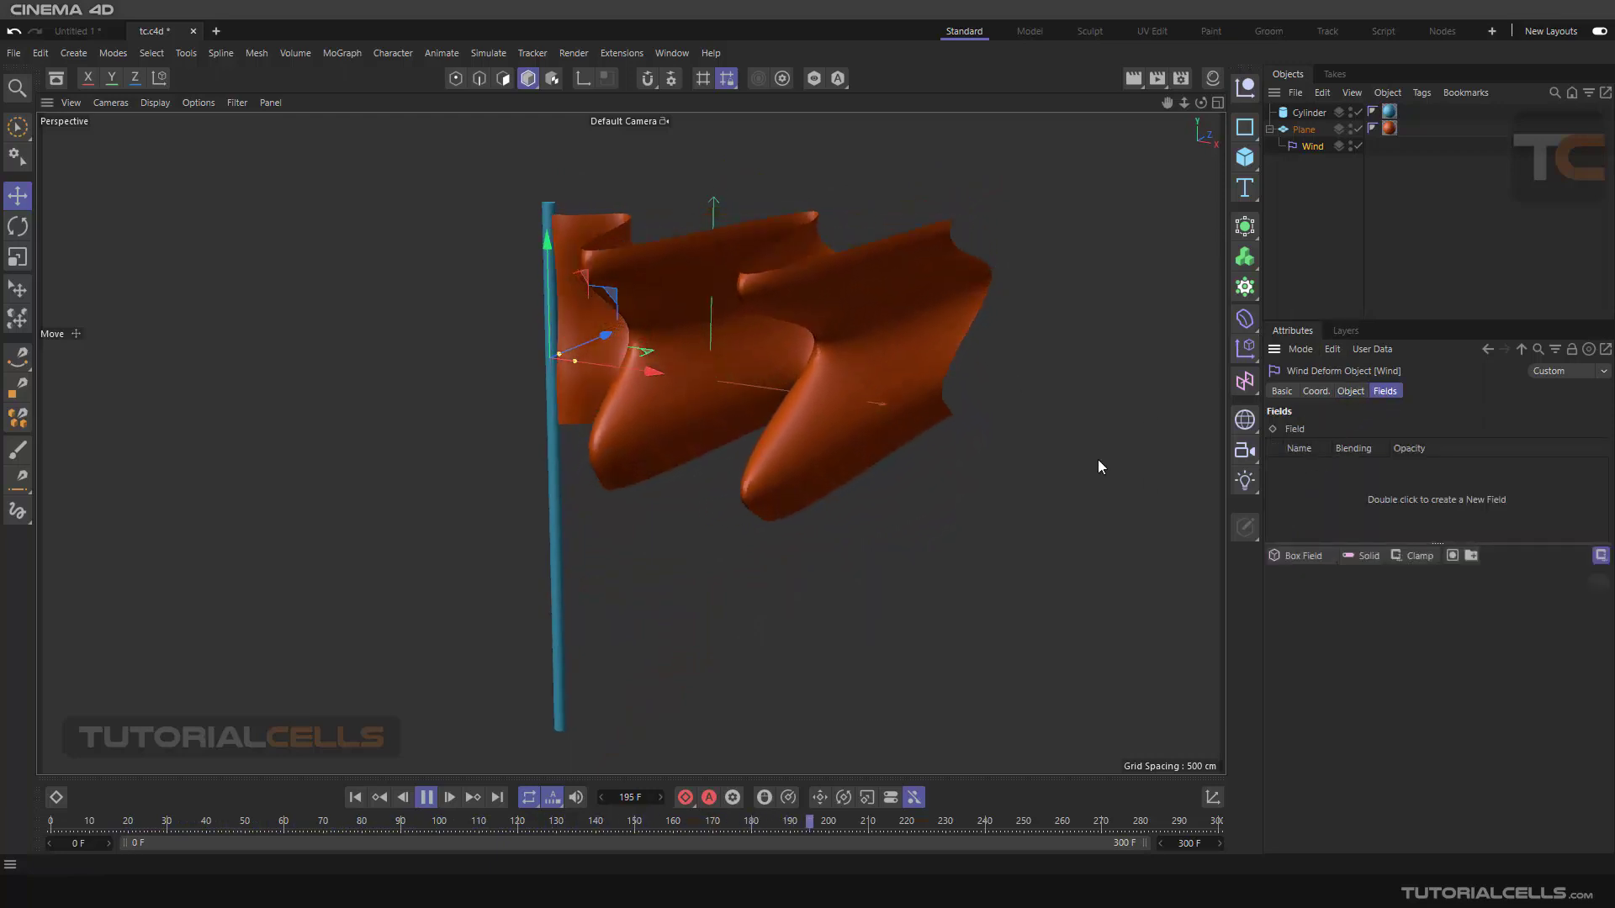
left_click(1294, 557)
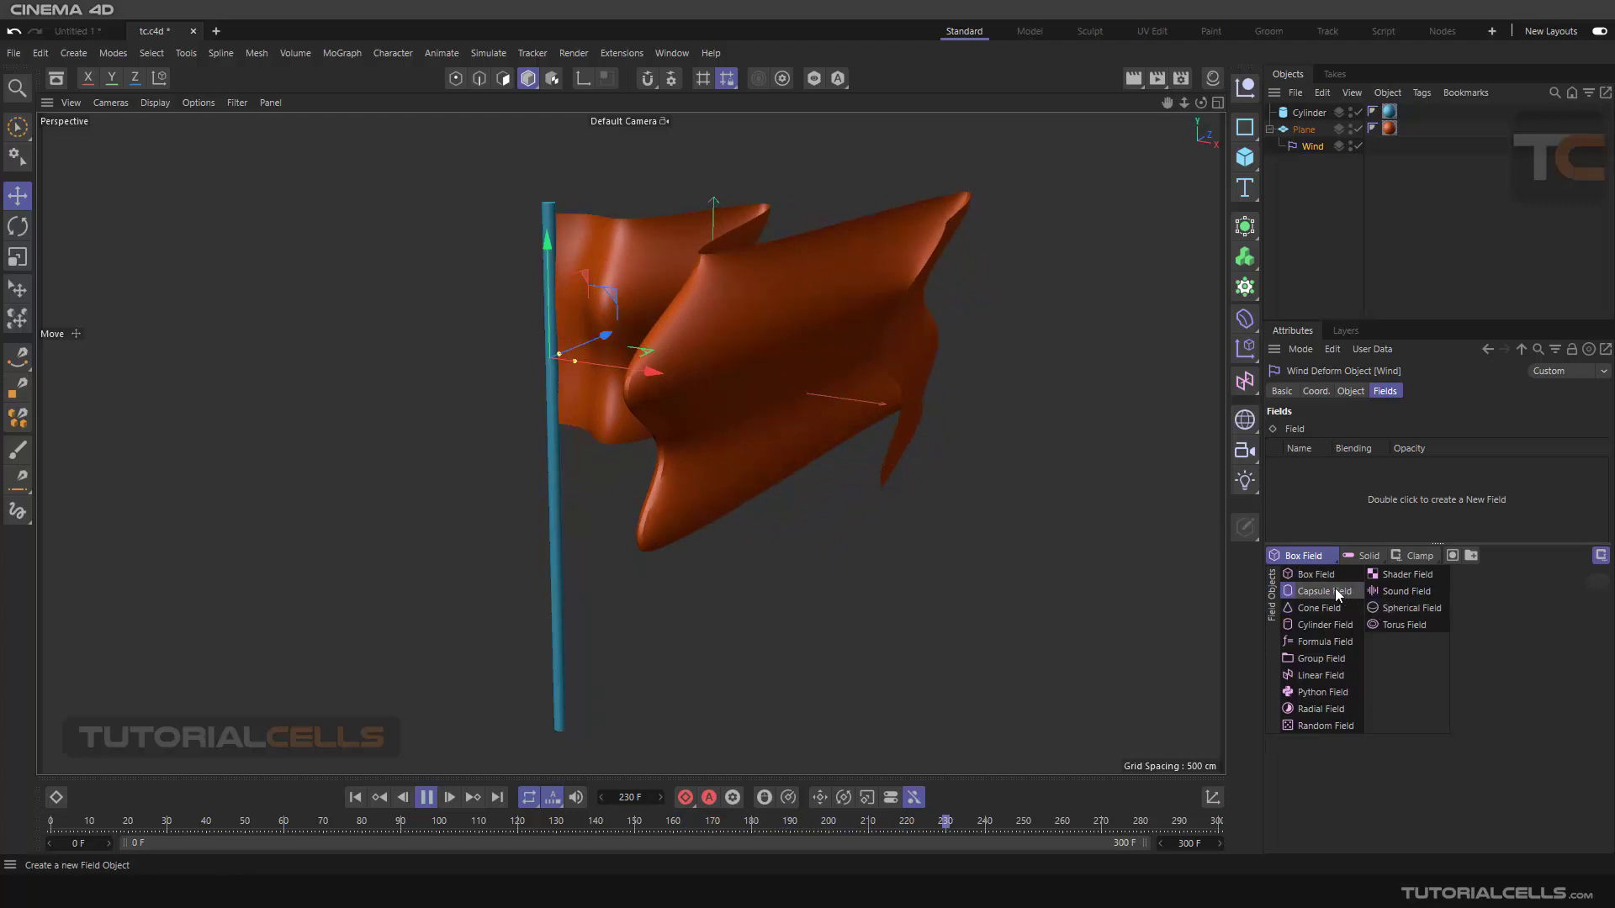
left_click(1396, 607)
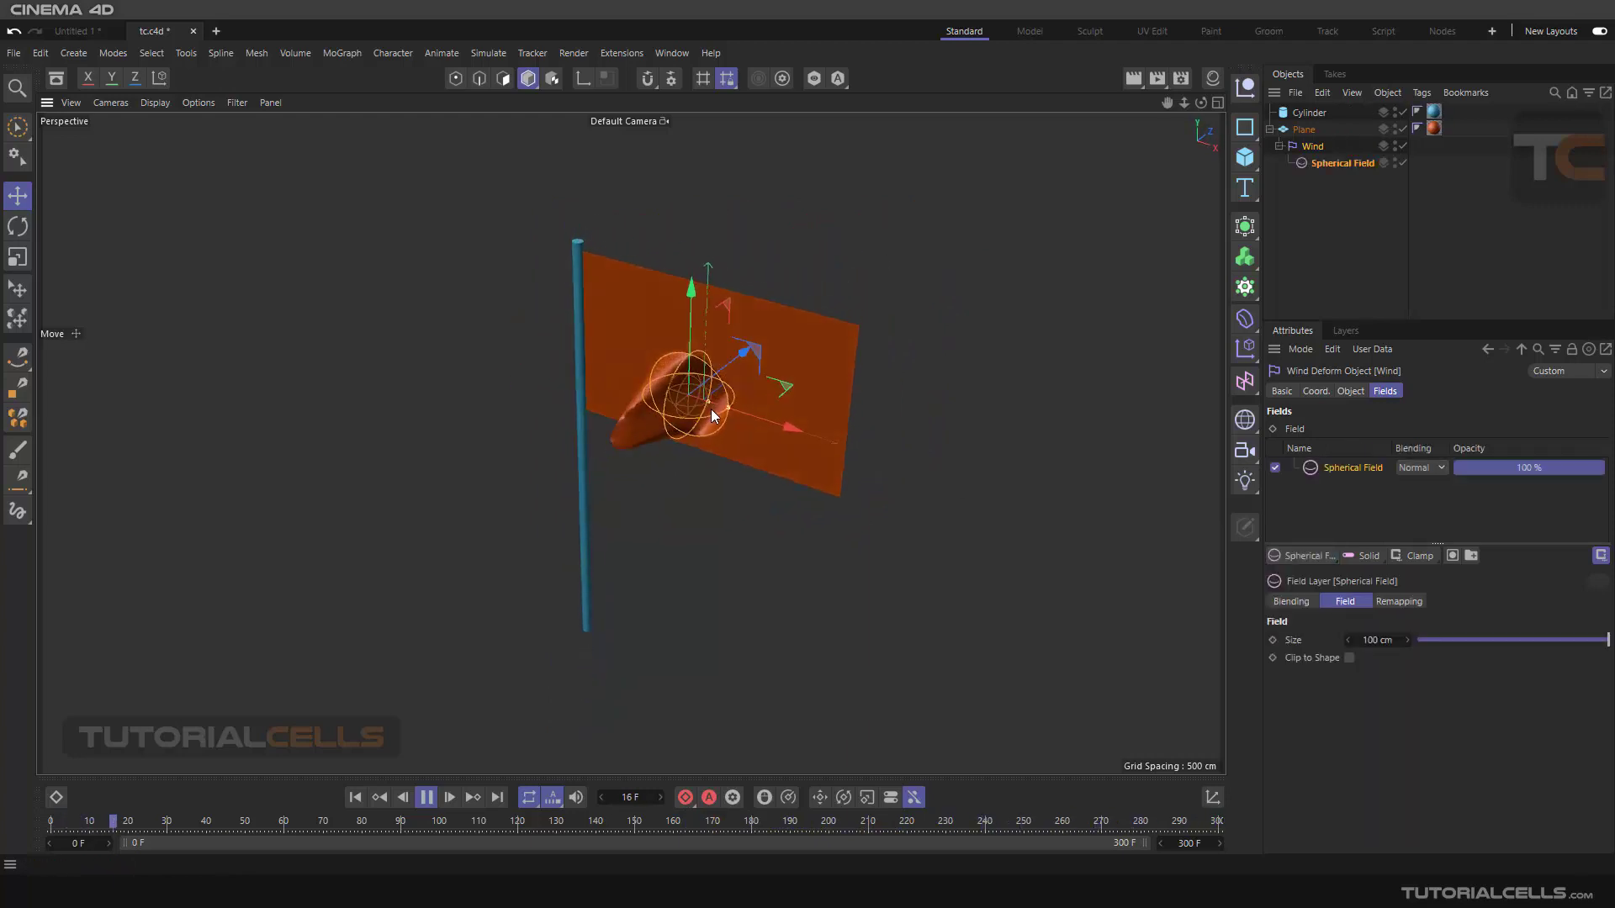
left_click_drag(710, 409, 765, 421)
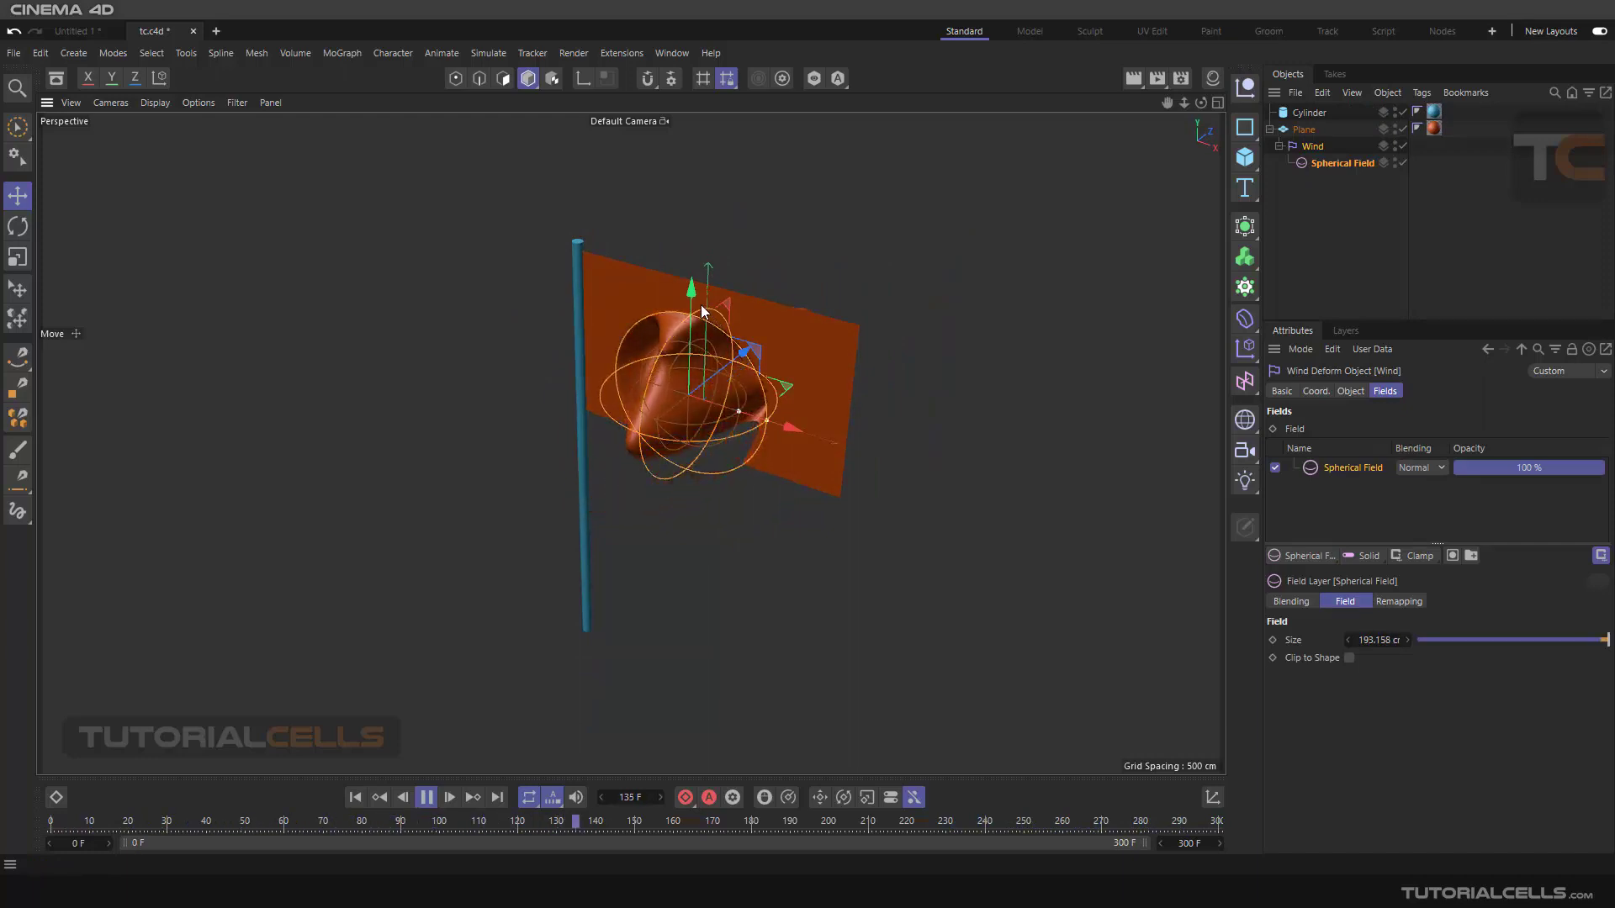
Step: Shrink the Spherical Field's inner sphere in the viewport and examine how the field limits the flag's waving
scroll(676, 333, "up", 5)
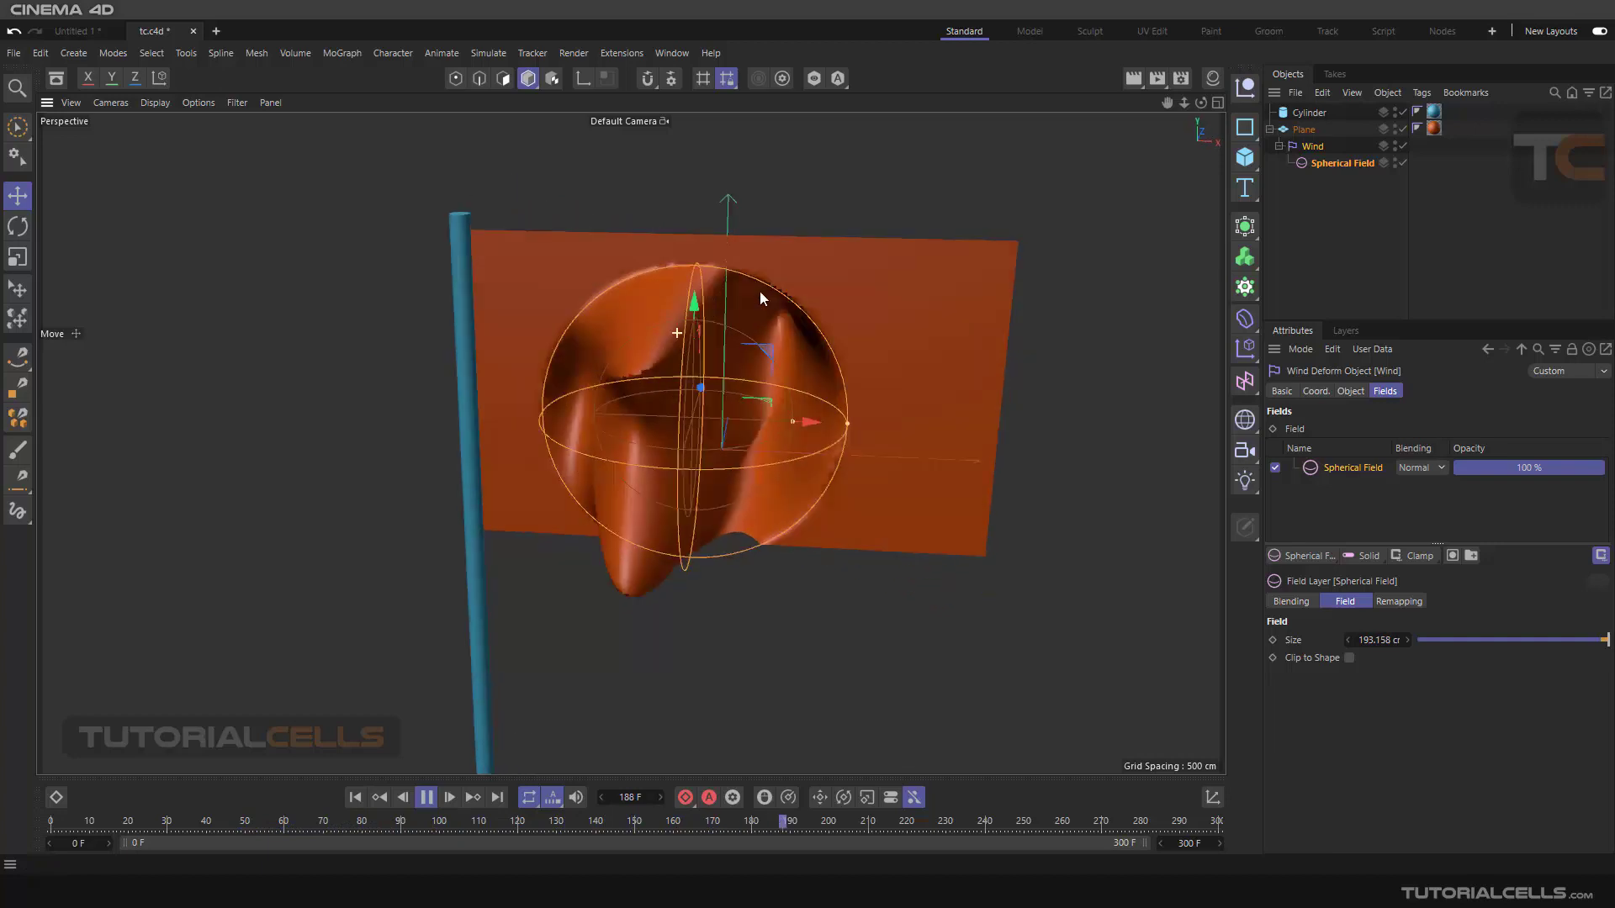
left_click_drag(759, 293, 677, 324, "alt")
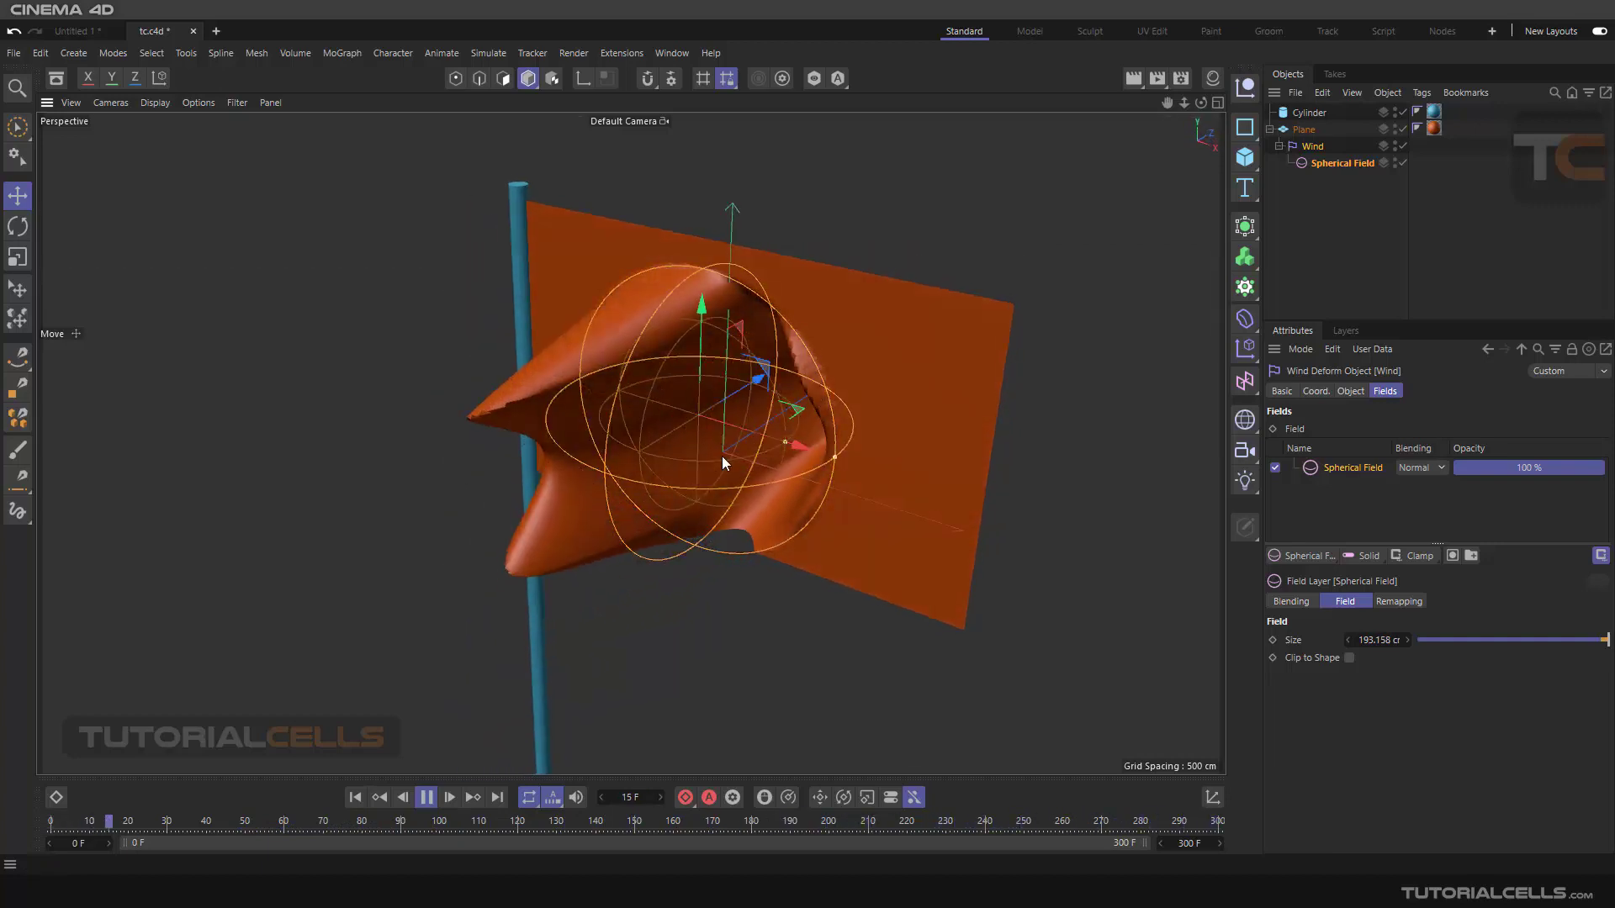
scroll(673, 342, "up", 2)
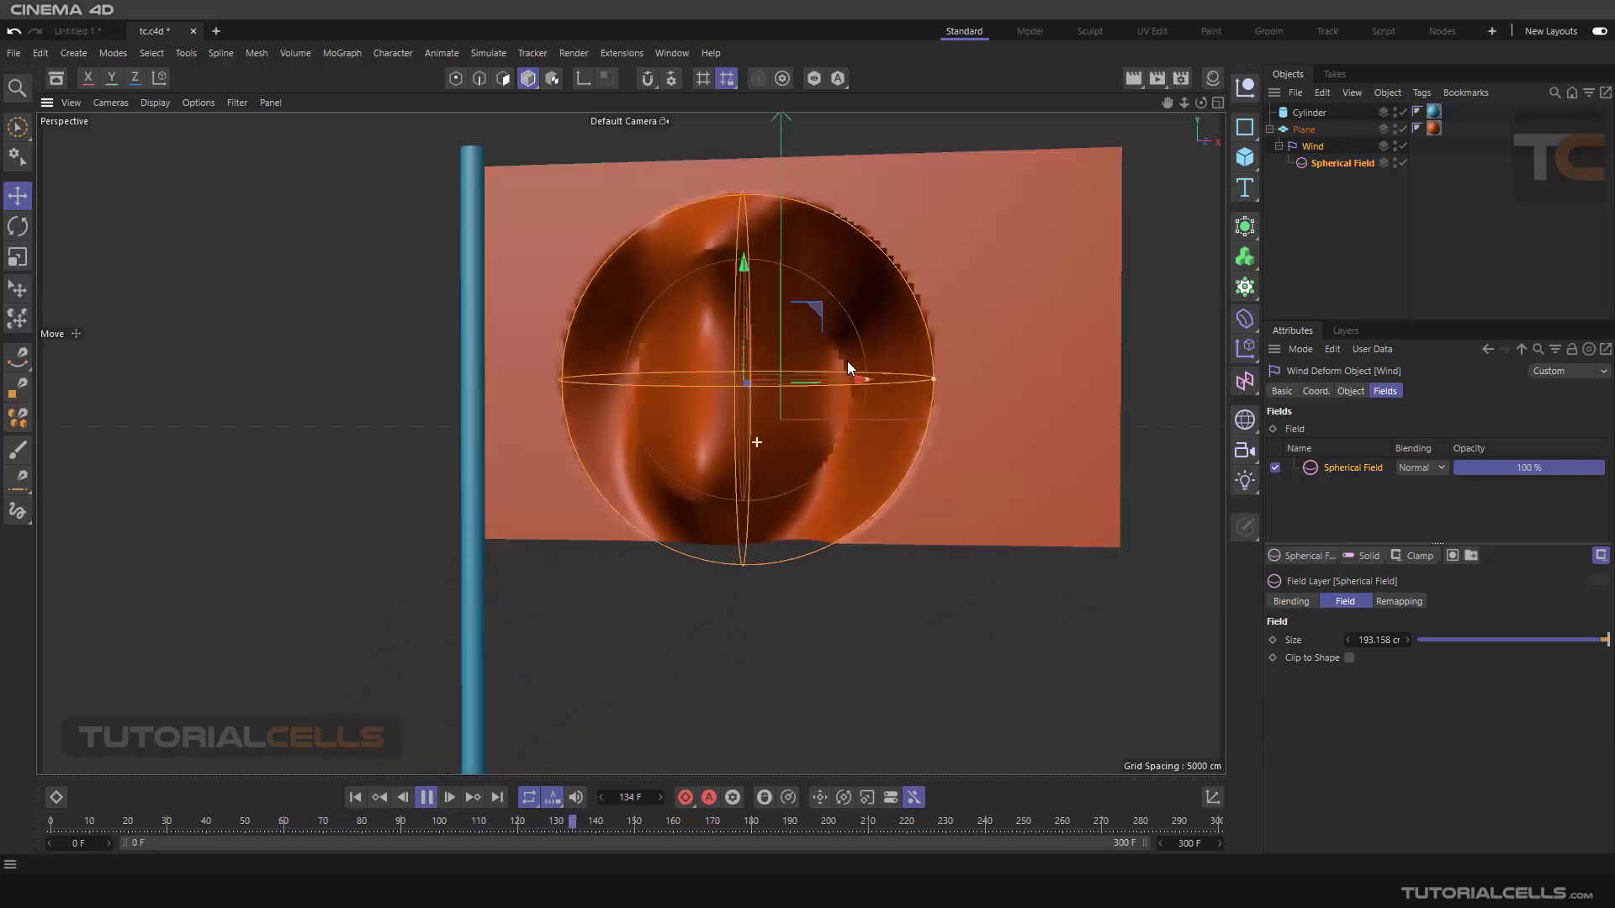
left_click_drag(710, 332, 710, 319)
mouse_move(785, 423)
left_mouse_down()
mouse_move(890, 449)
mouse_move(779, 402)
left_mouse_up()
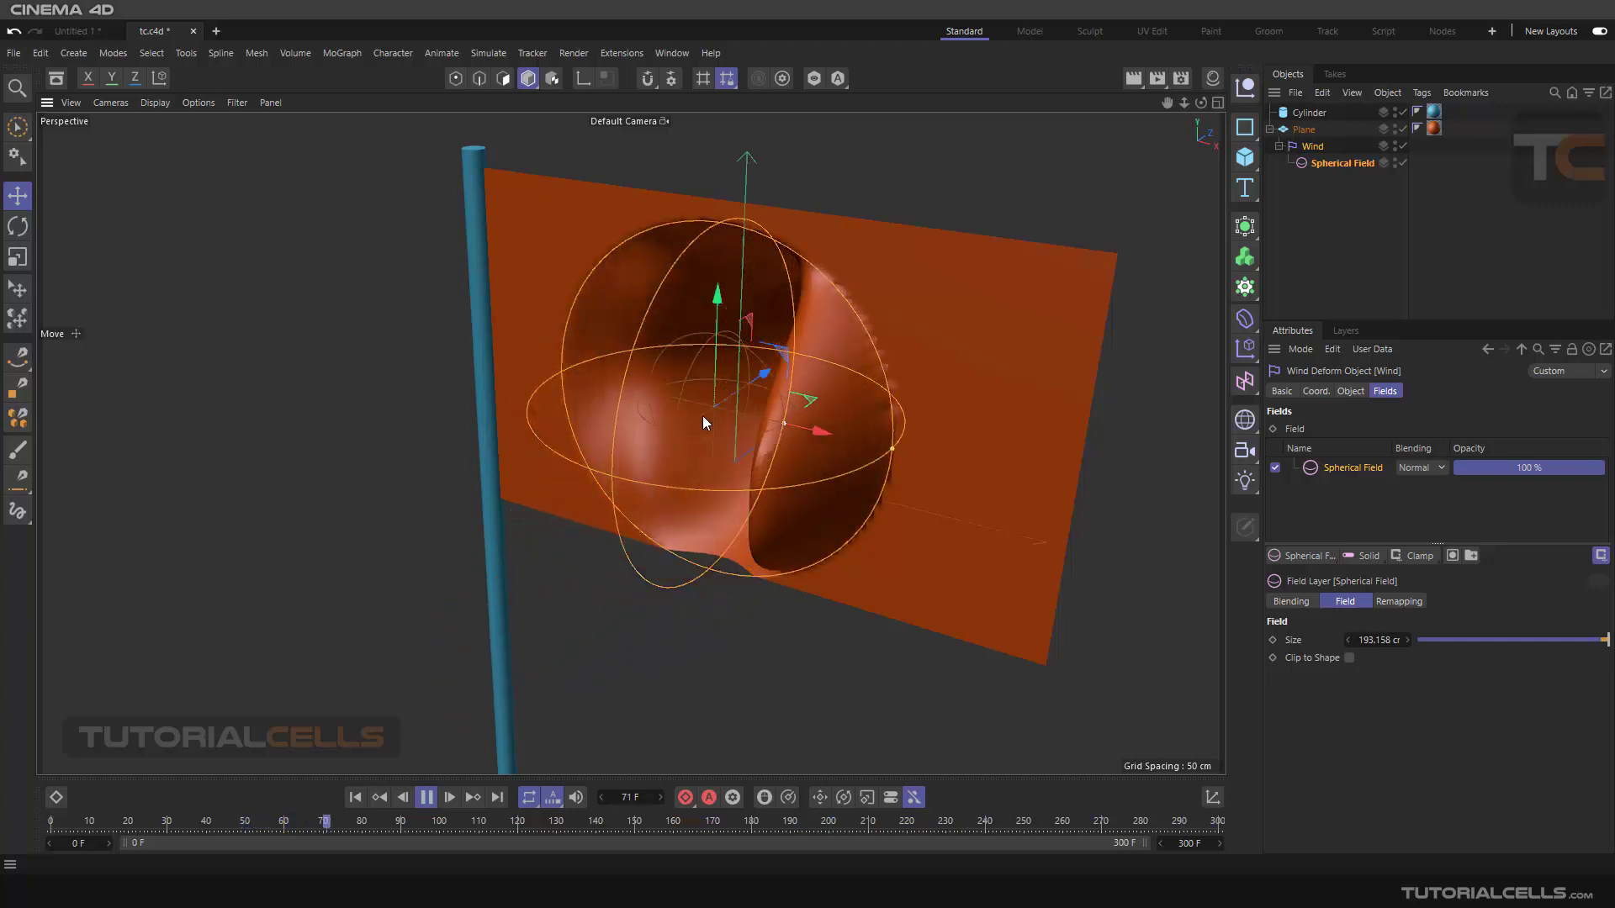
left_click_drag(703, 413, 713, 504, "alt")
middle_click_drag(714, 504, 691, 441, "alt")
scroll(693, 421, "up", 2)
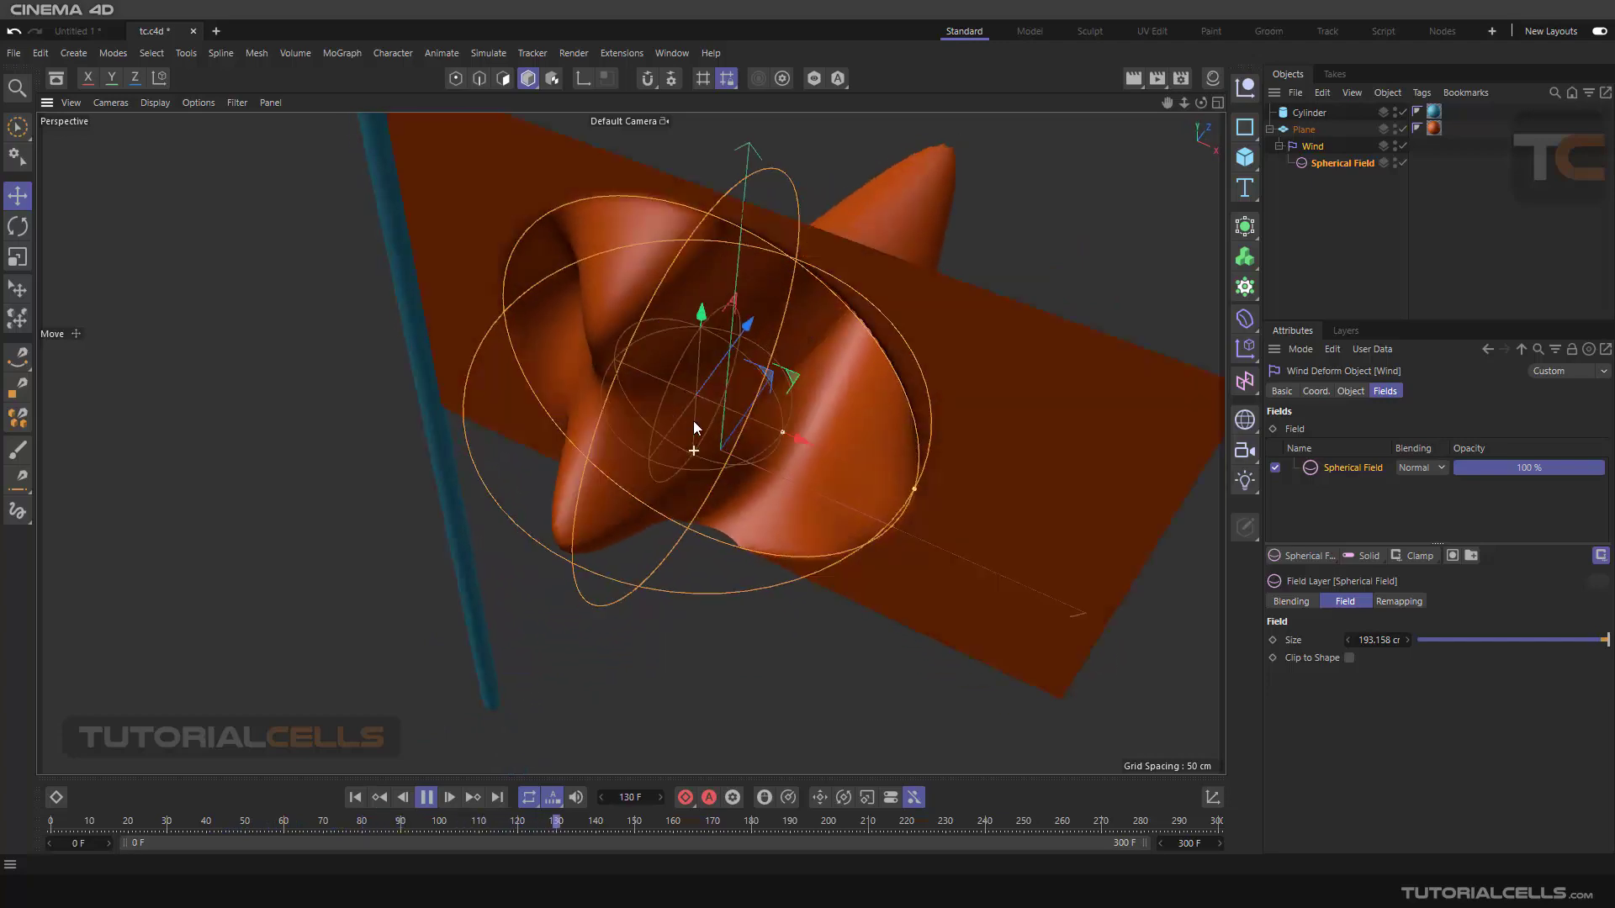
left_click_drag(694, 451, 704, 352, "alt")
scroll(704, 352, "up", 1)
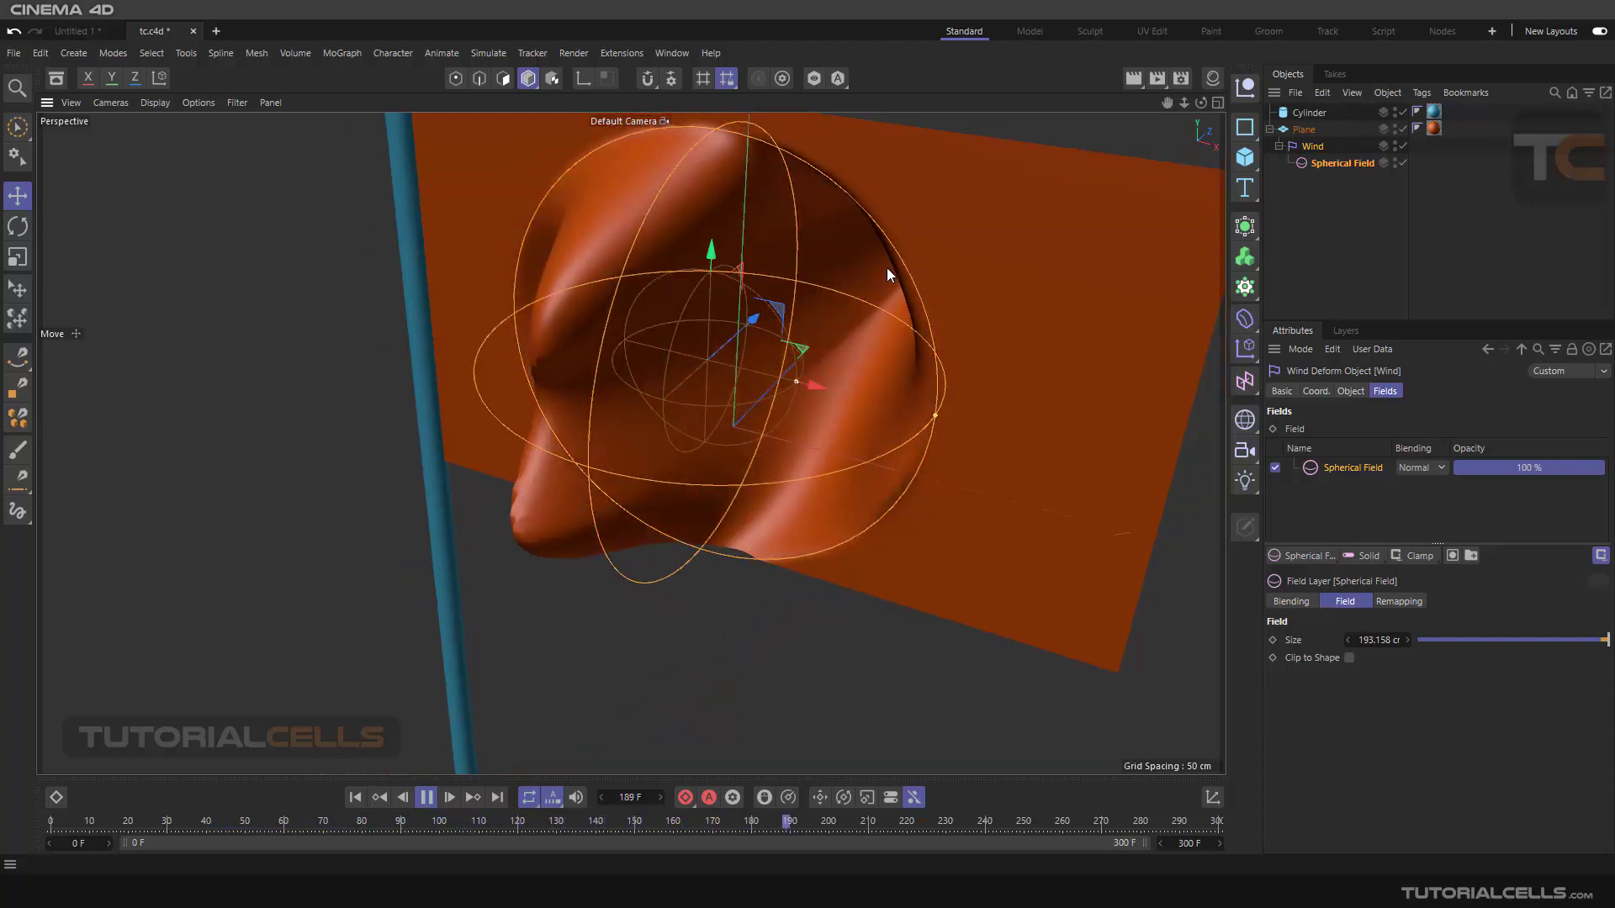
scroll(1069, 145, "down", 3)
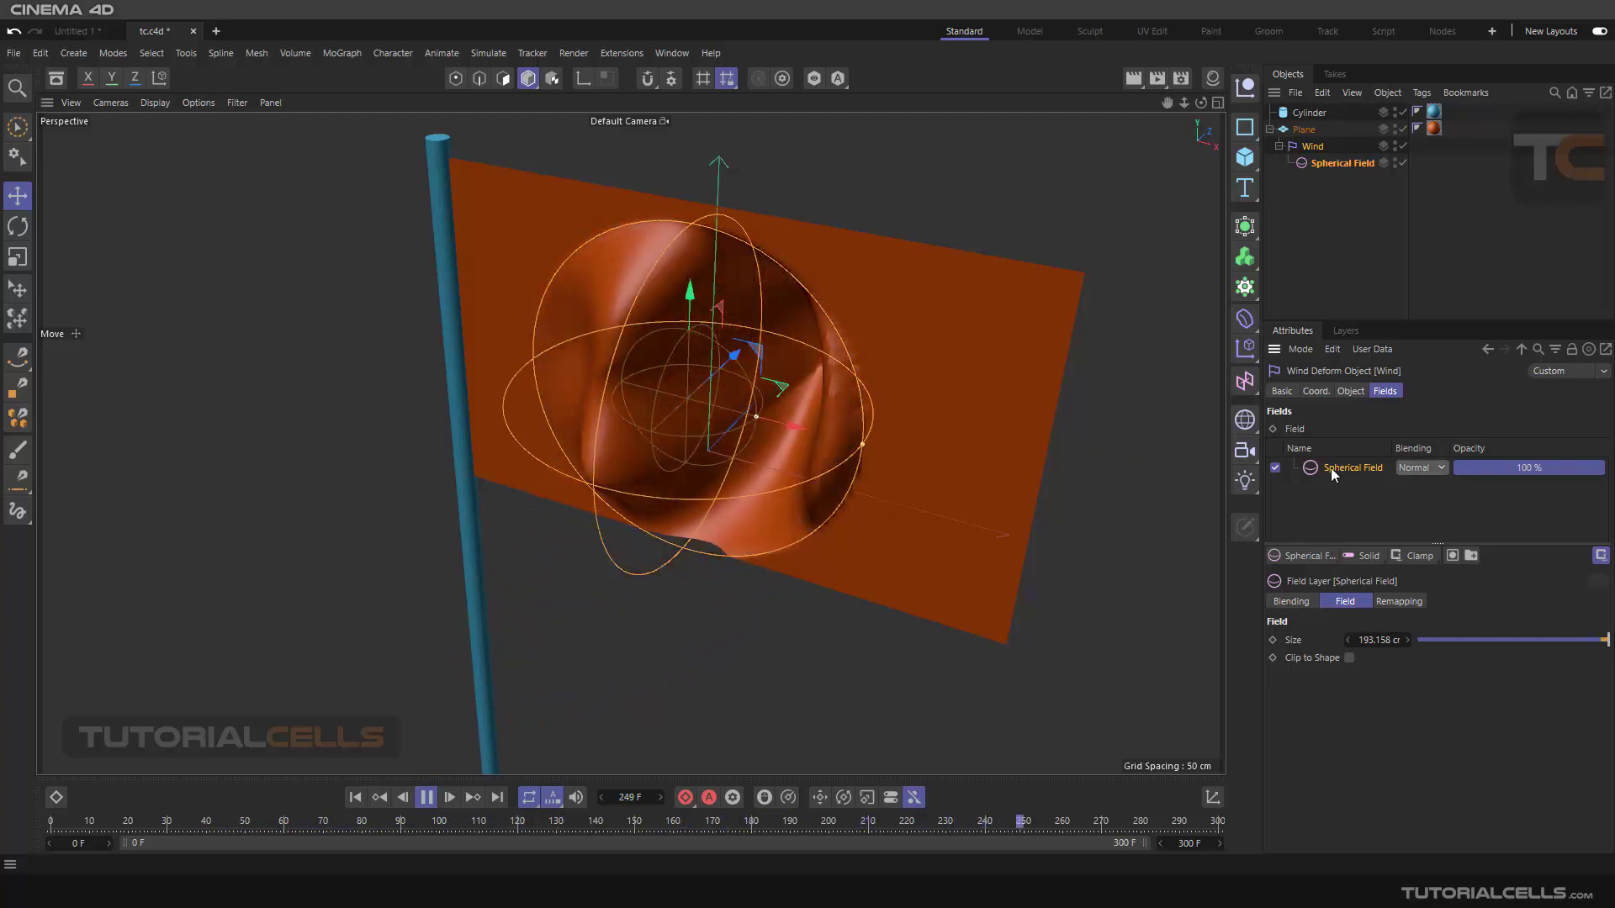
Step: Remove the Spherical Field from the Wind deformer's field list and add a Box Field instead
key("Delete")
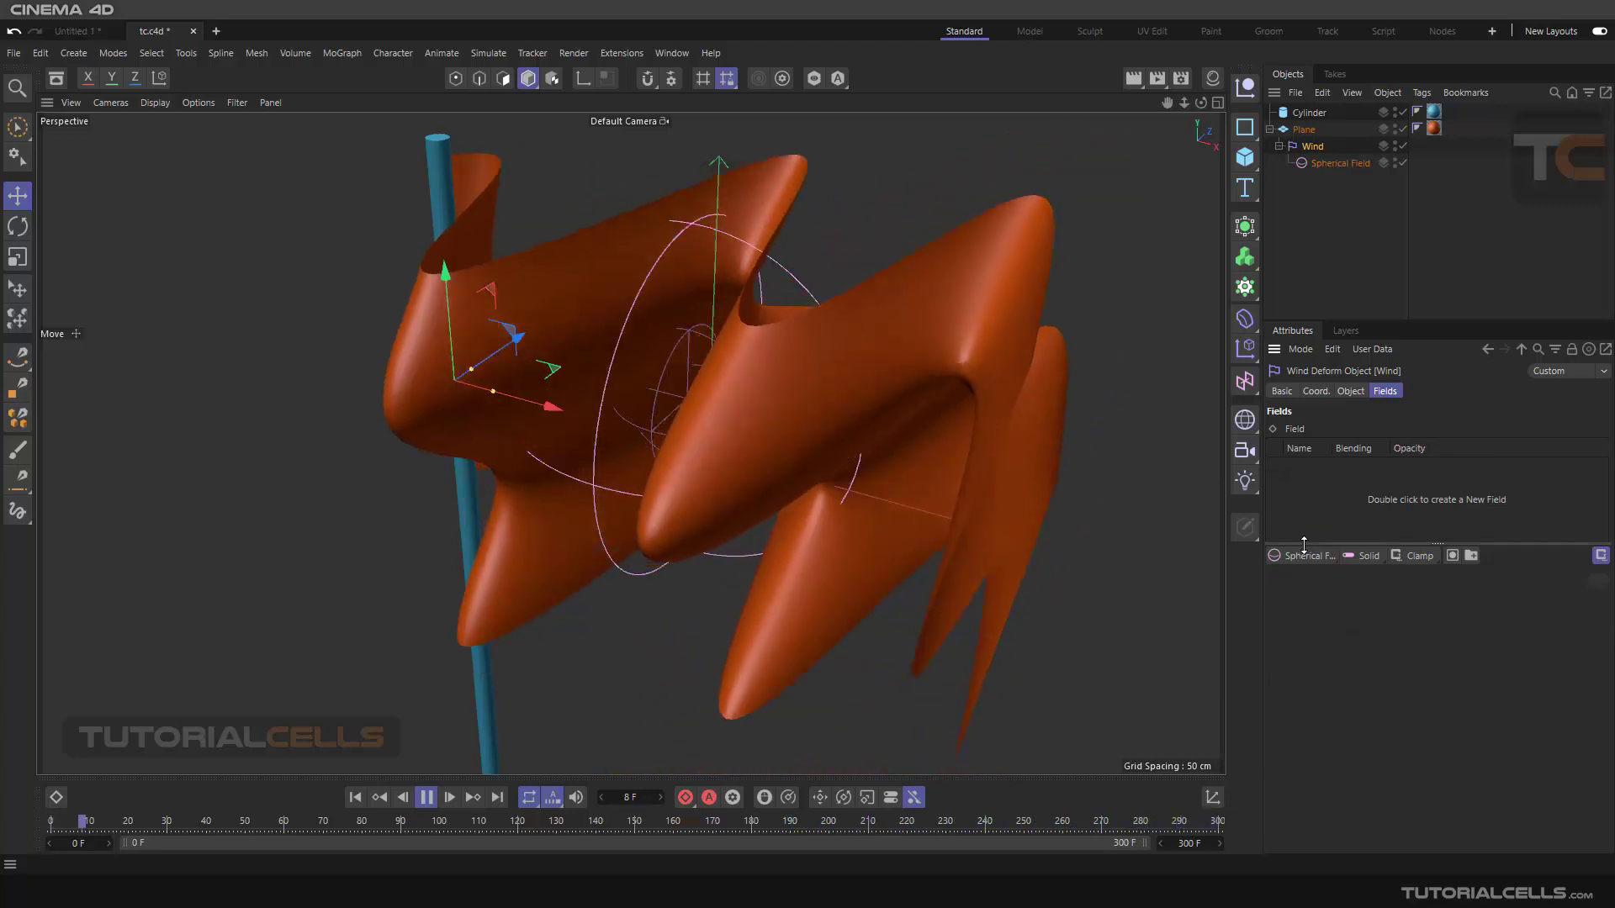
left_click(1304, 555)
left_click(1305, 577)
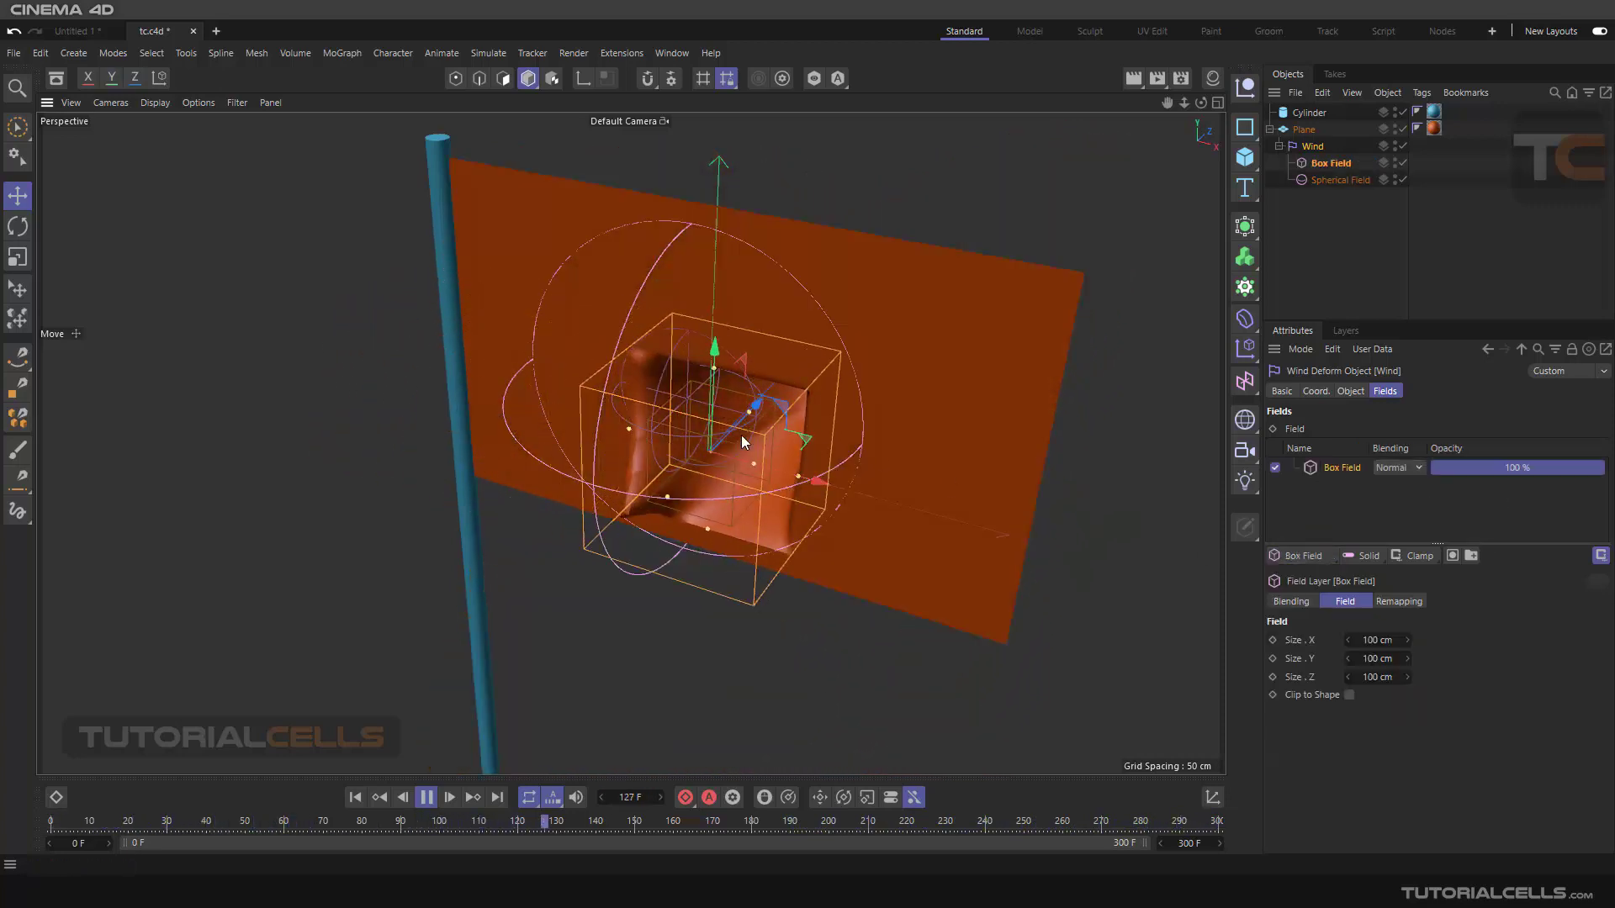
Step: Examine the Box Field's effect on the flag from several angles during playback, and clear the selection
mouse_move(713, 431)
left_mouse_down("alt")
mouse_move(547, 392)
mouse_move(559, 371)
mouse_move(725, 431)
left_mouse_up("alt")
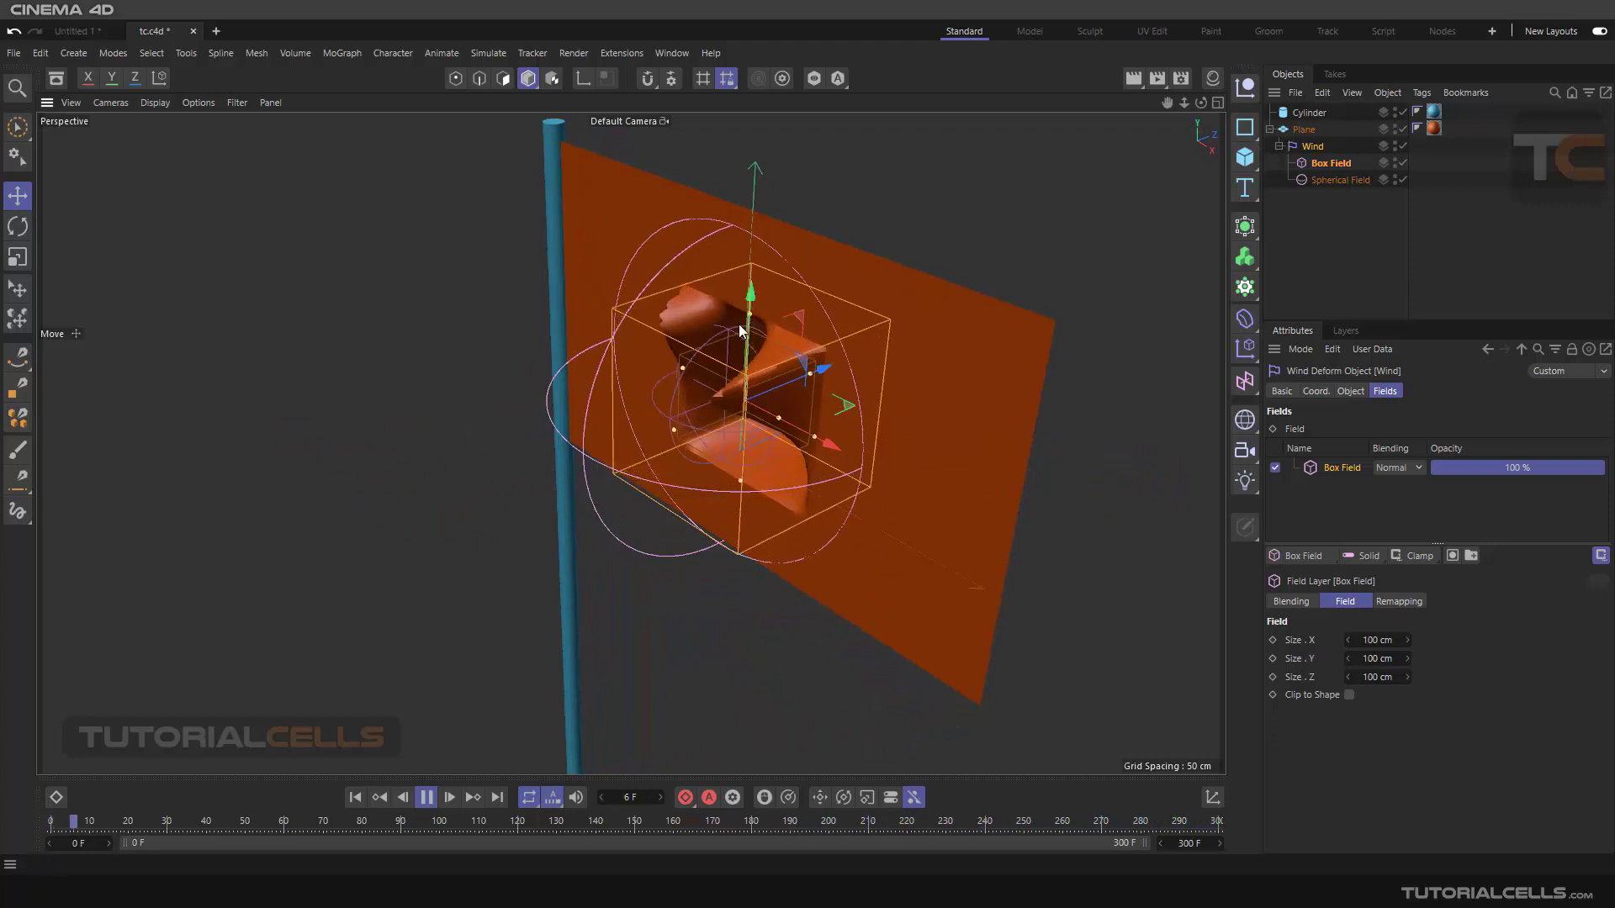
left_click_drag(739, 326, 774, 357, "alt")
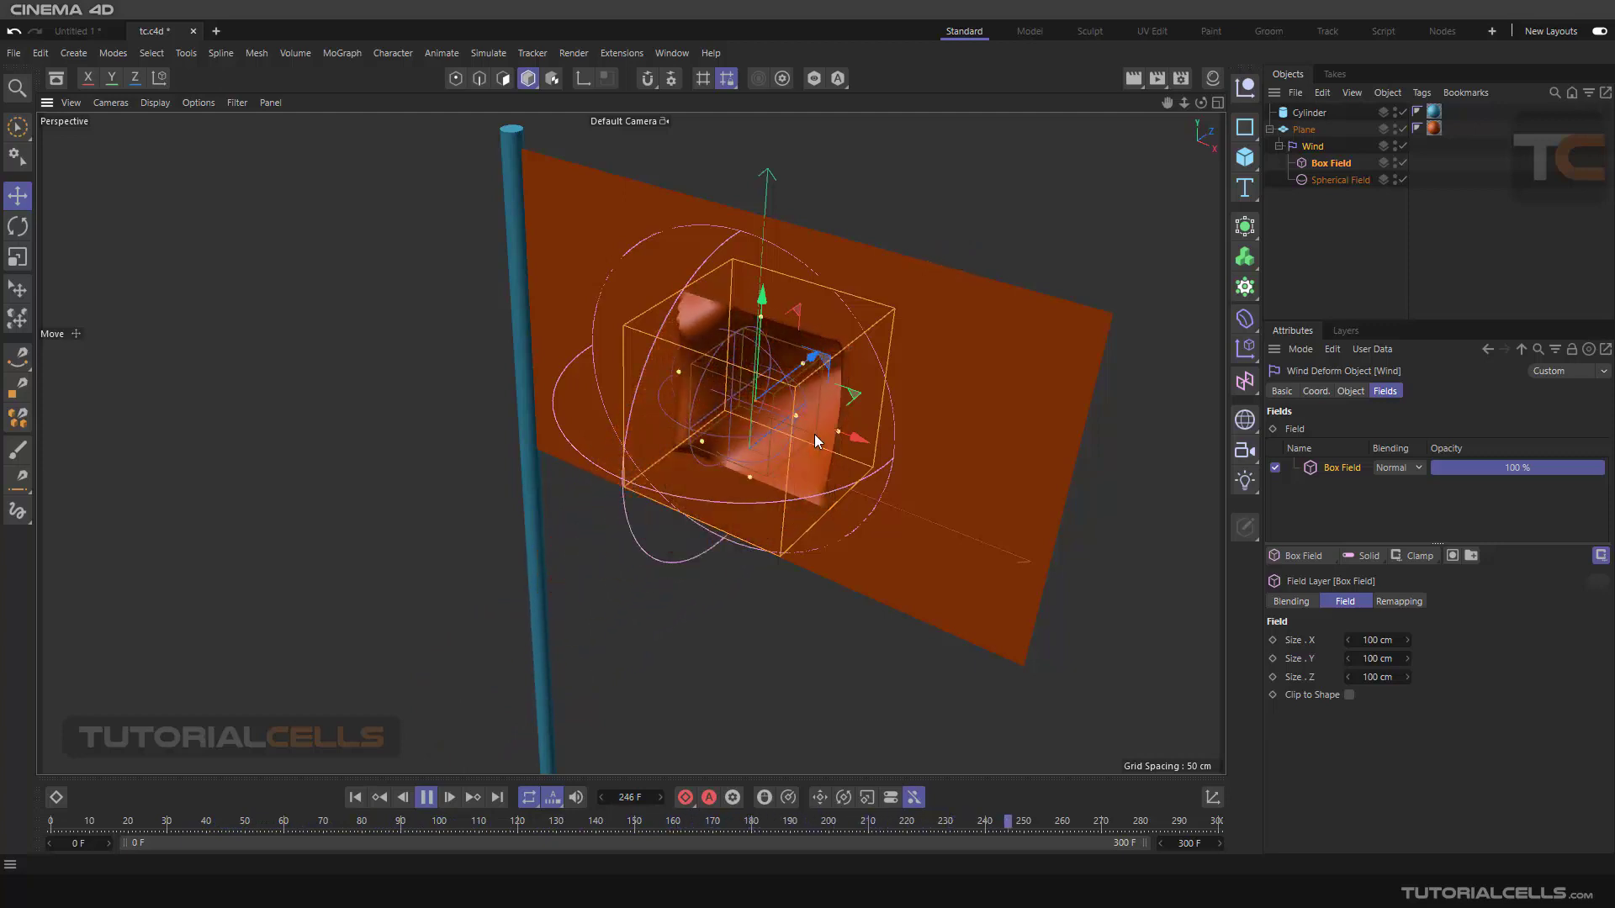
scroll(805, 391, "up", 2)
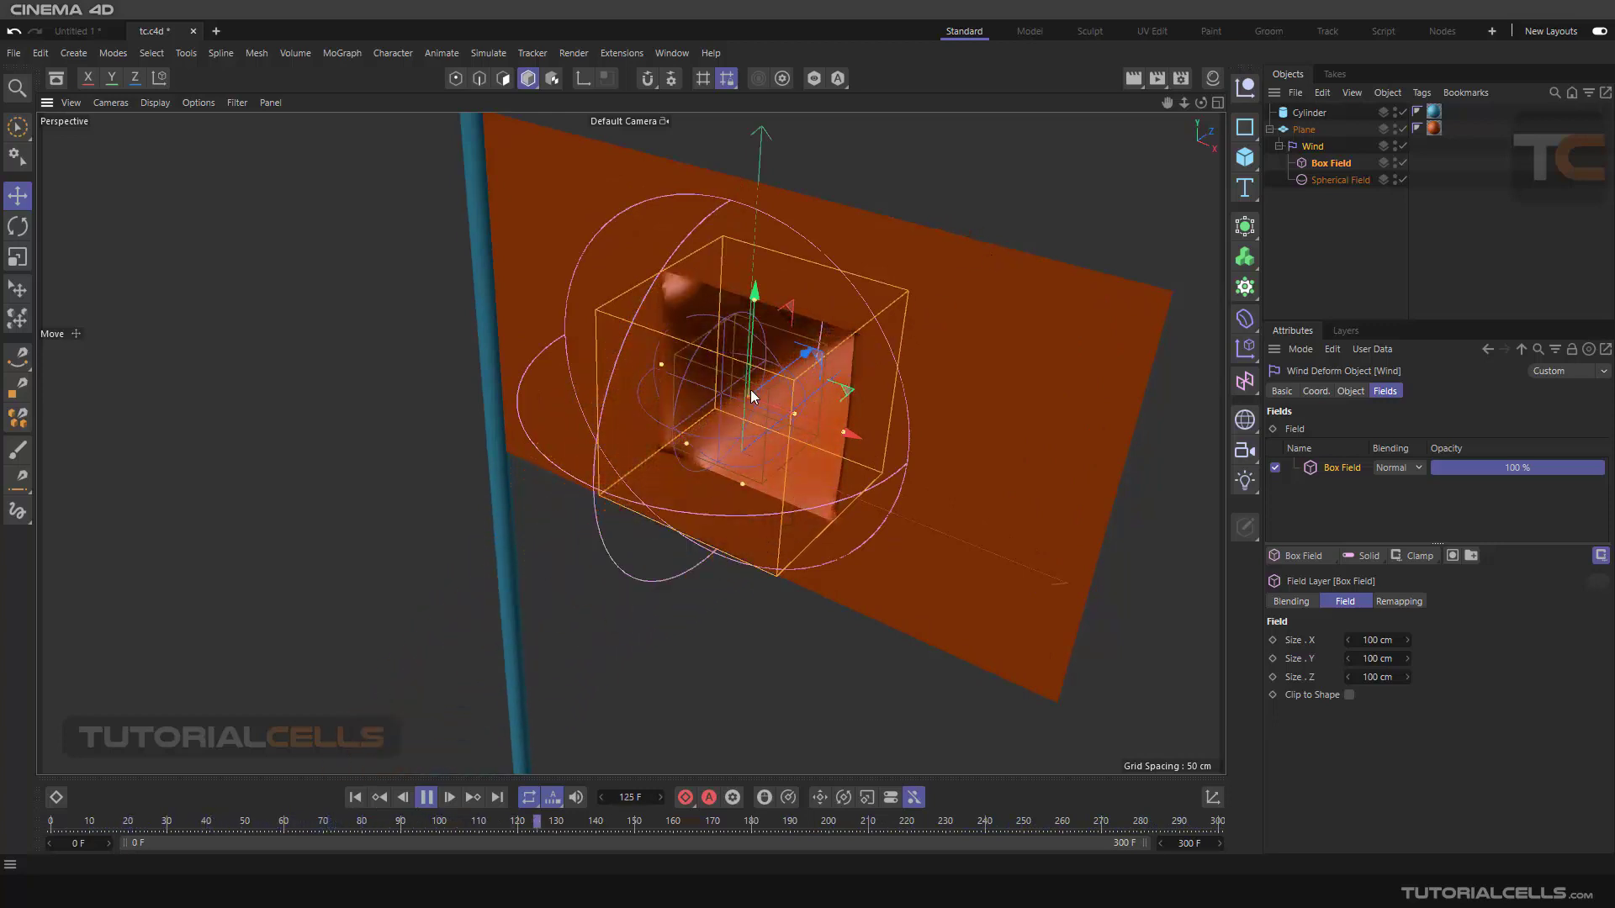
scroll(985, 215, "down", 2)
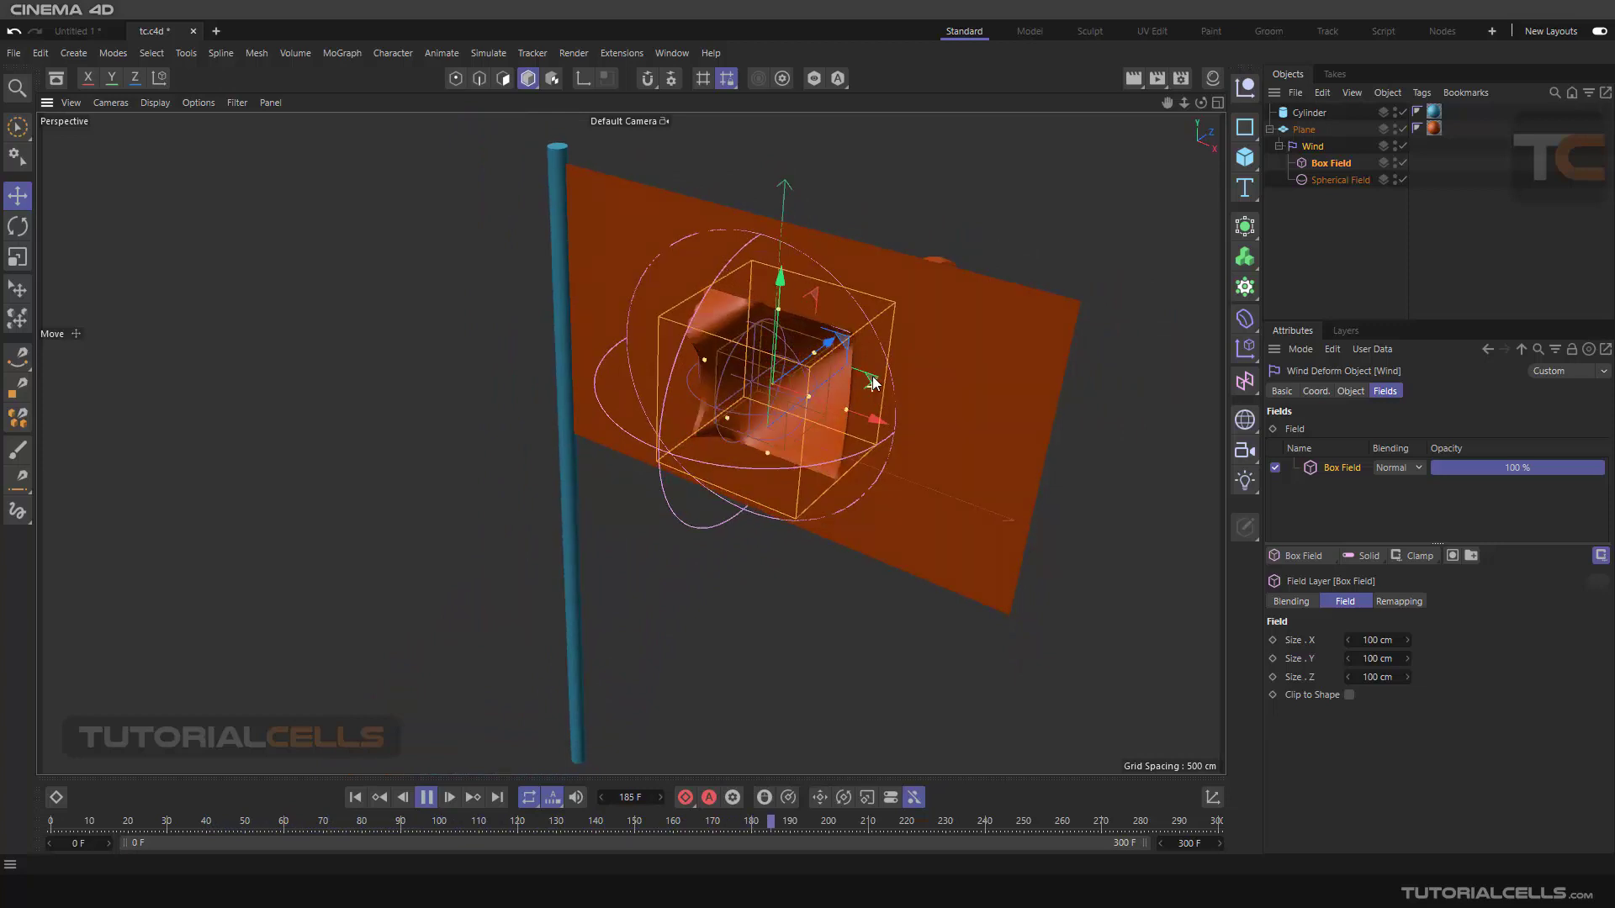
left_click_drag(873, 377, 882, 336, "alt")
left_click(1320, 555)
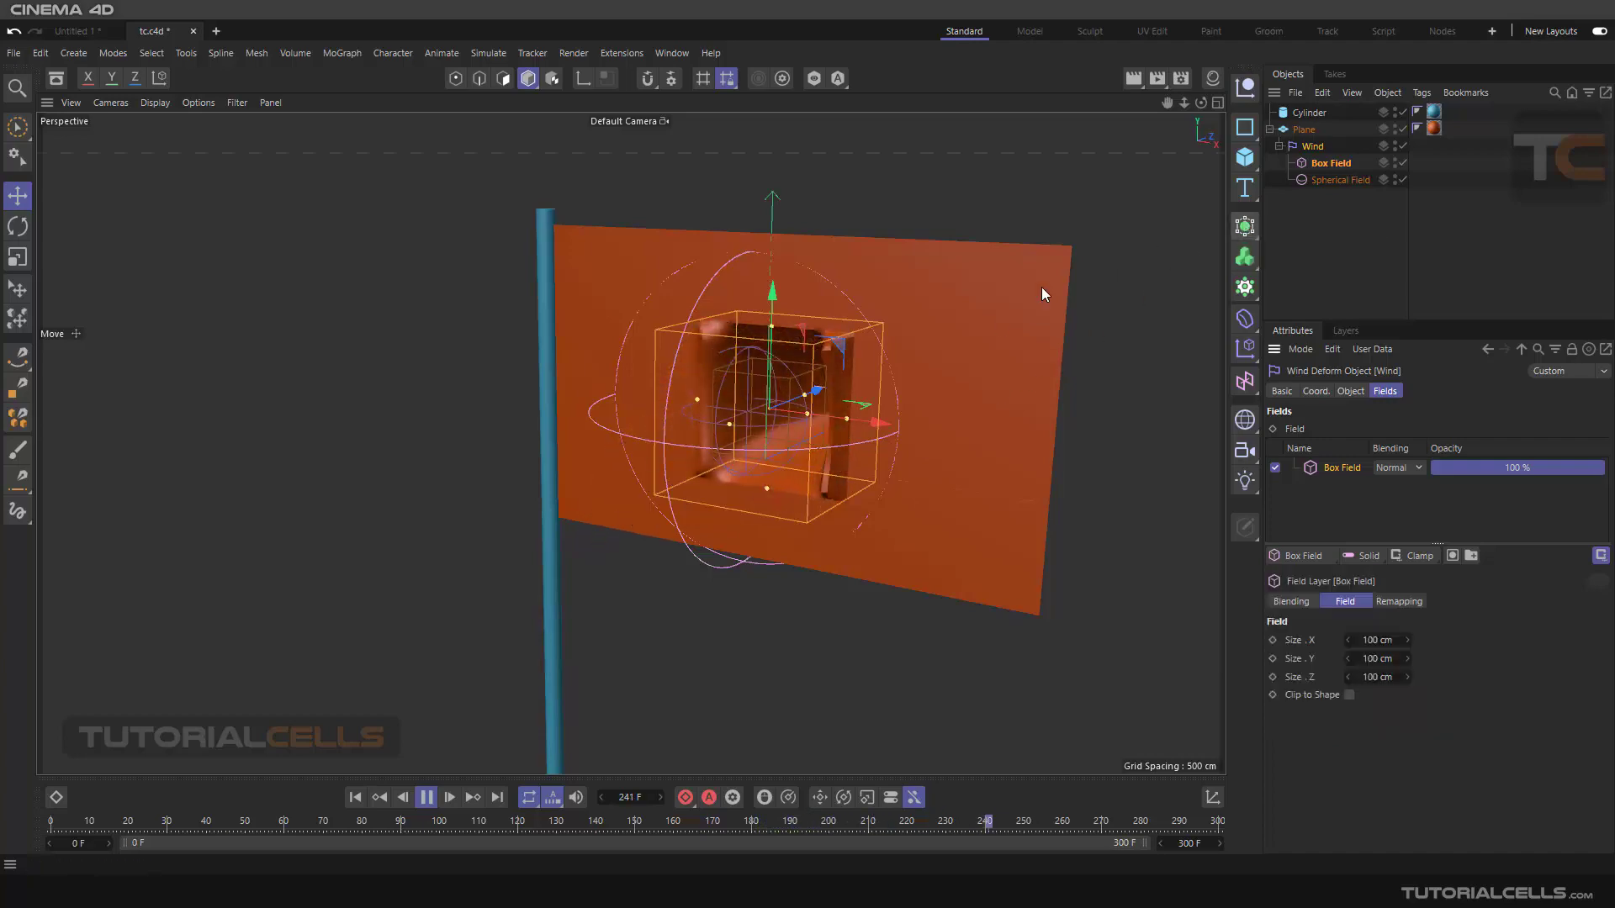
scroll(938, 333, "down", 2)
left_click(908, 270)
scroll(815, 353, "up", 2)
mouse_move(815, 353)
left_mouse_down("alt")
mouse_move(870, 316)
mouse_move(826, 372)
left_mouse_up("alt")
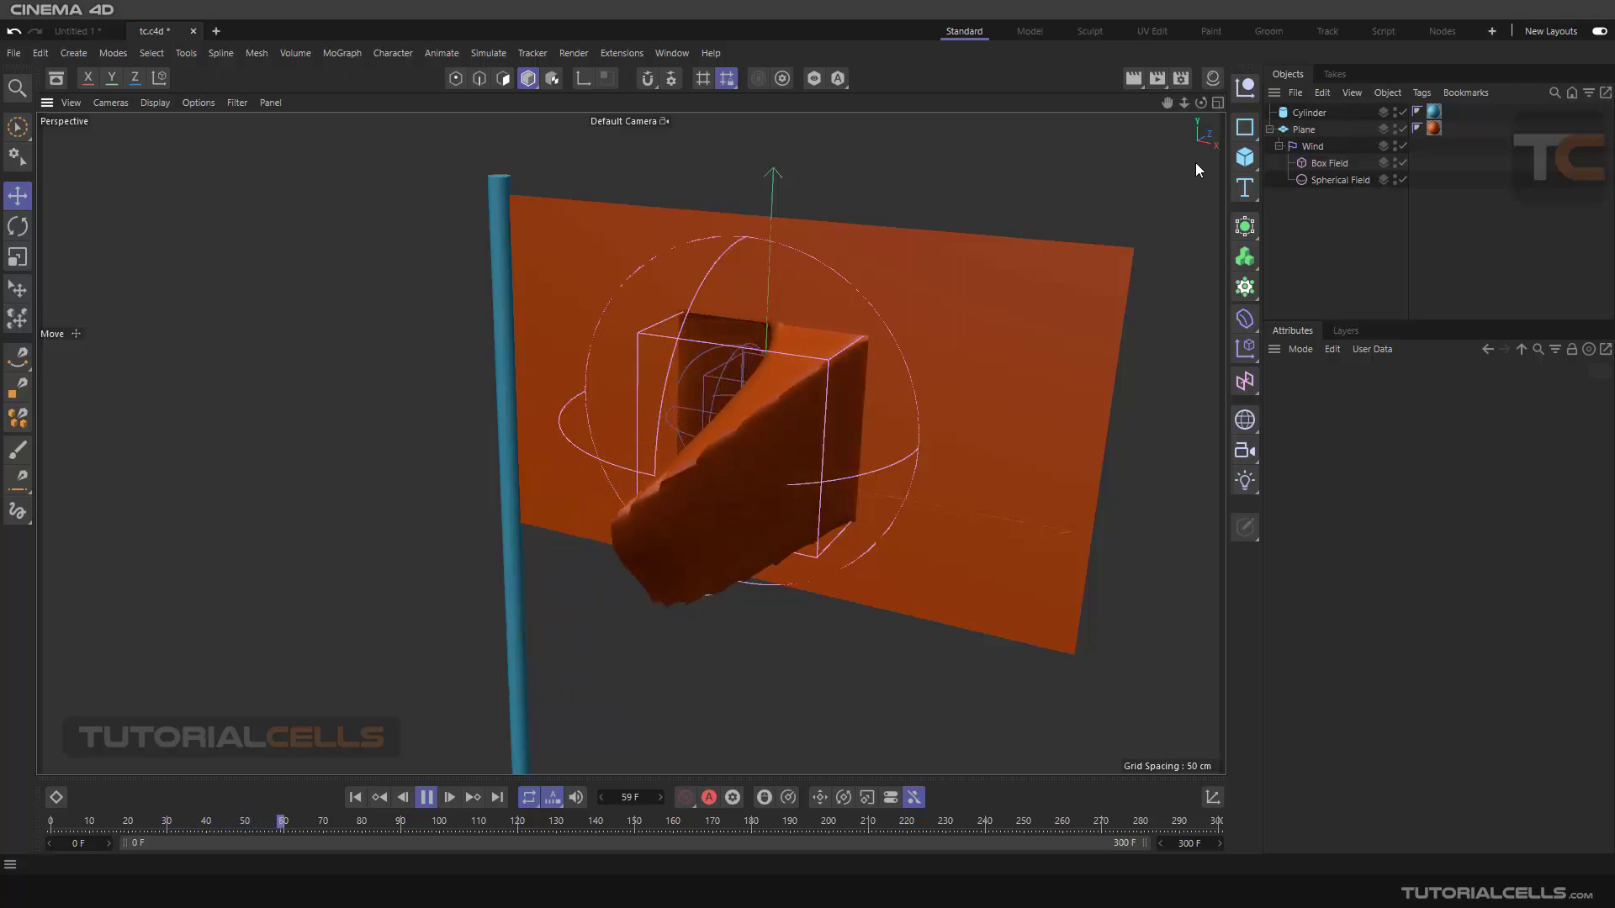